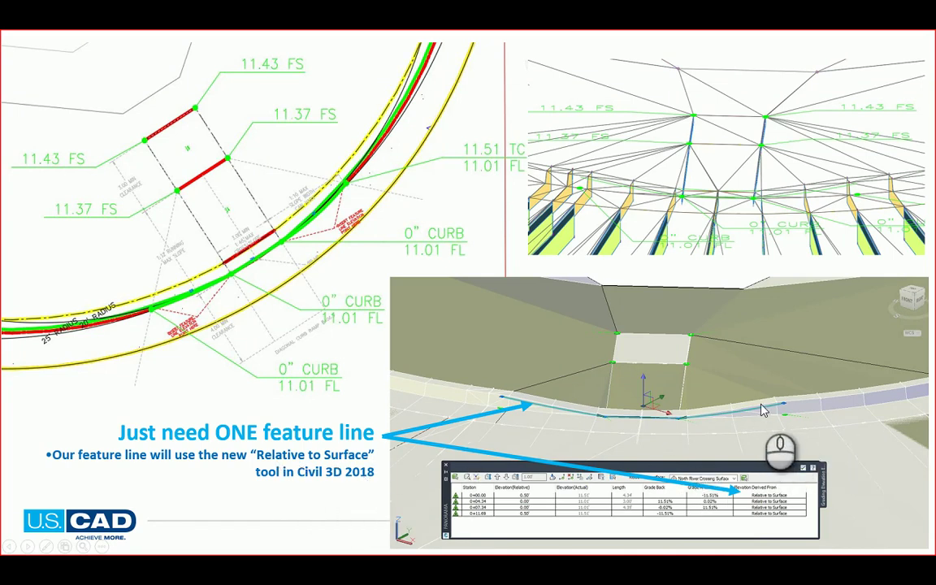
Switch from the presentation to the 1008_CurbRamp2020 drawing in Civil 3D and activate the plan viewport.
left_click(628, 422)
key("alt+Tab")
key("alt+Tab")
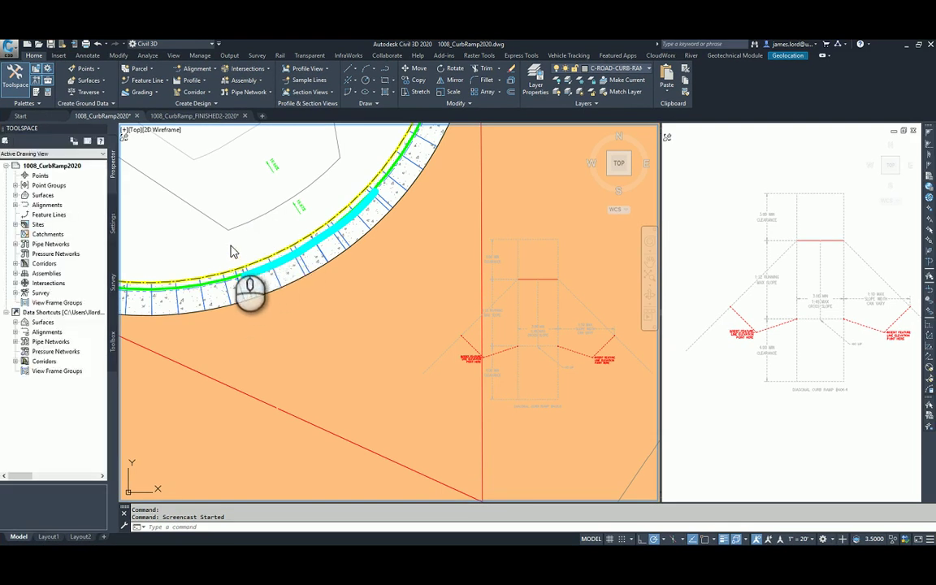
left_click(230, 248)
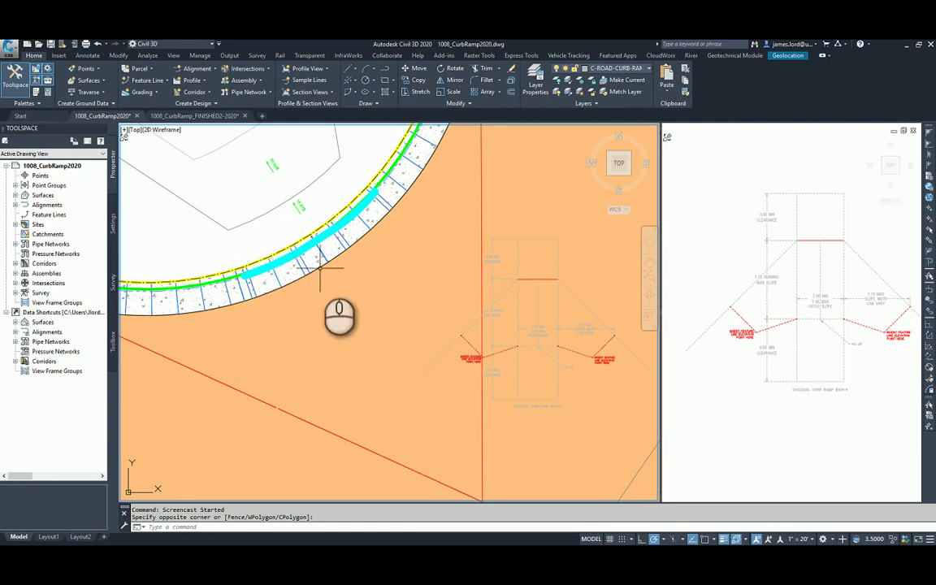
Examine the curb return in plan, comparing the thick cyan feature line with the green and yellow curb lines.
scroll(321, 258, "up", 1)
scroll(315, 253, "up", 1)
scroll(315, 254, "up", 1)
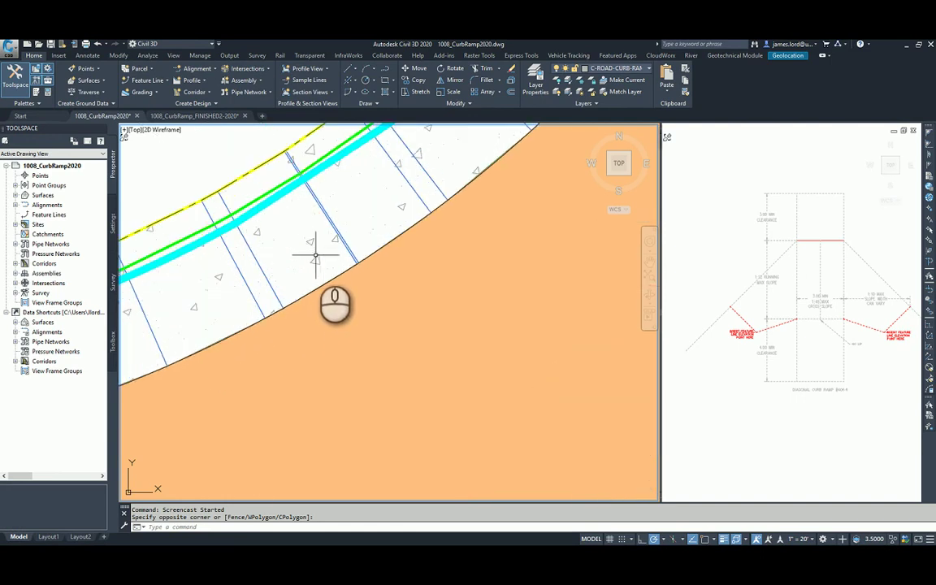
scroll(316, 260, "down", 2)
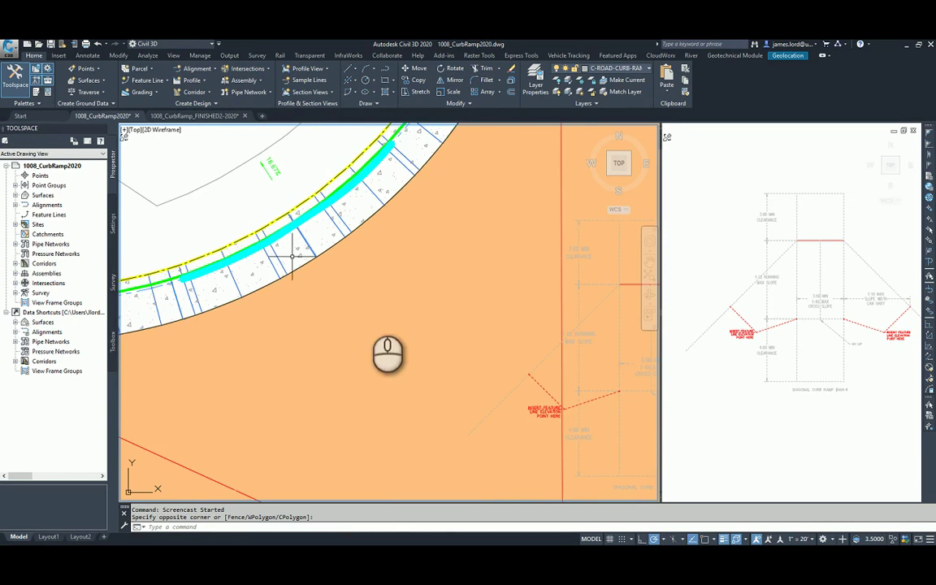
scroll(286, 236, "up", 2)
scroll(283, 232, "up", 1)
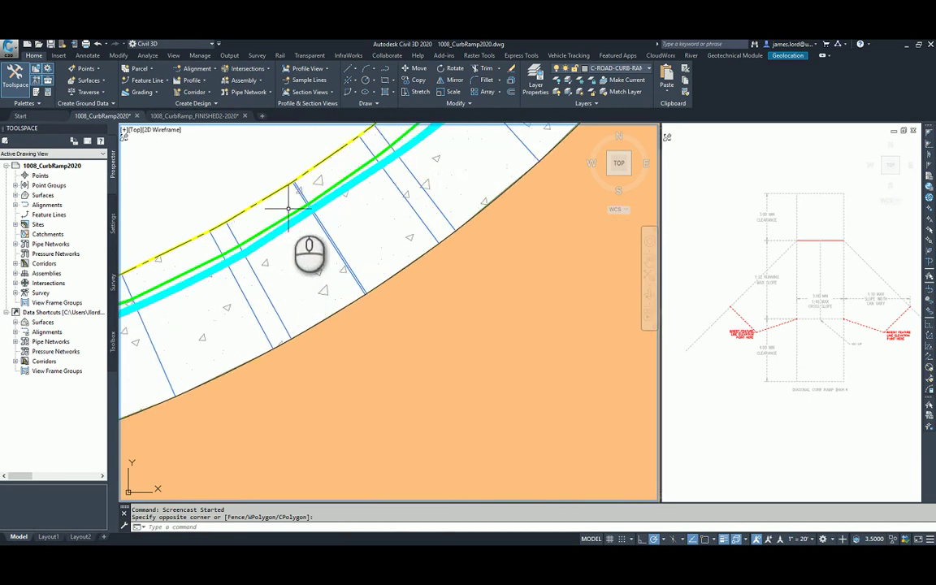
scroll(288, 218, "up", 1)
scroll(288, 218, "up", 1)
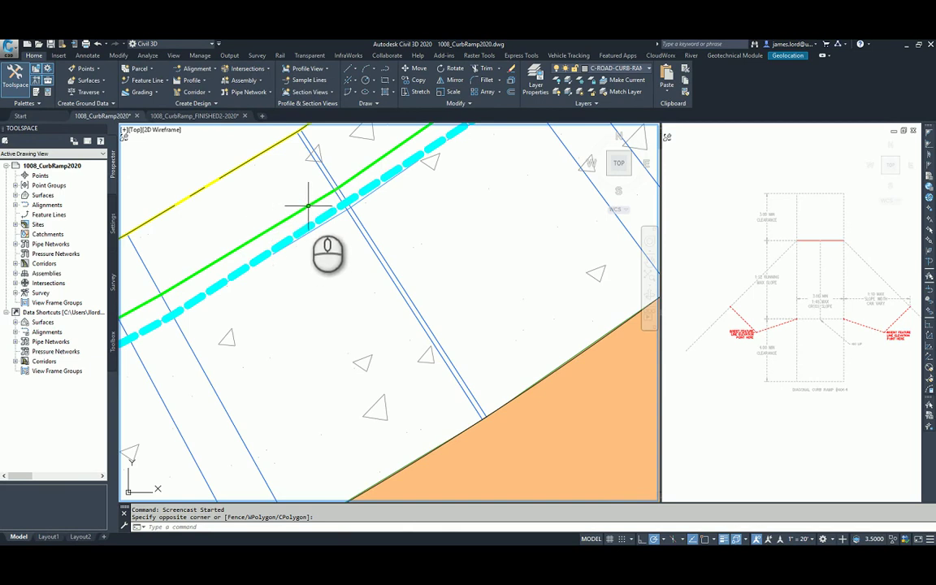
scroll(337, 216, "up", 1)
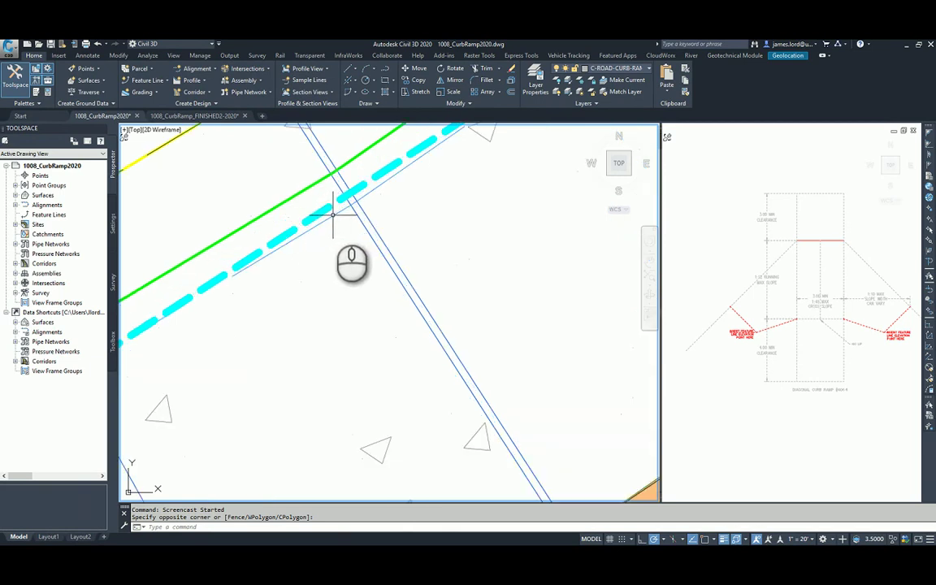
scroll(246, 203, "down", 1)
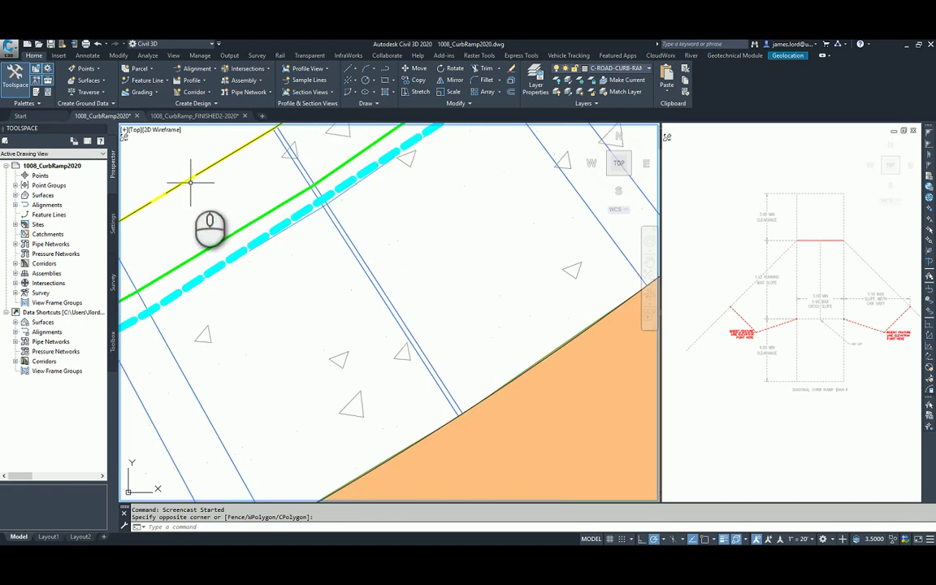
scroll(190, 180, "down", 4)
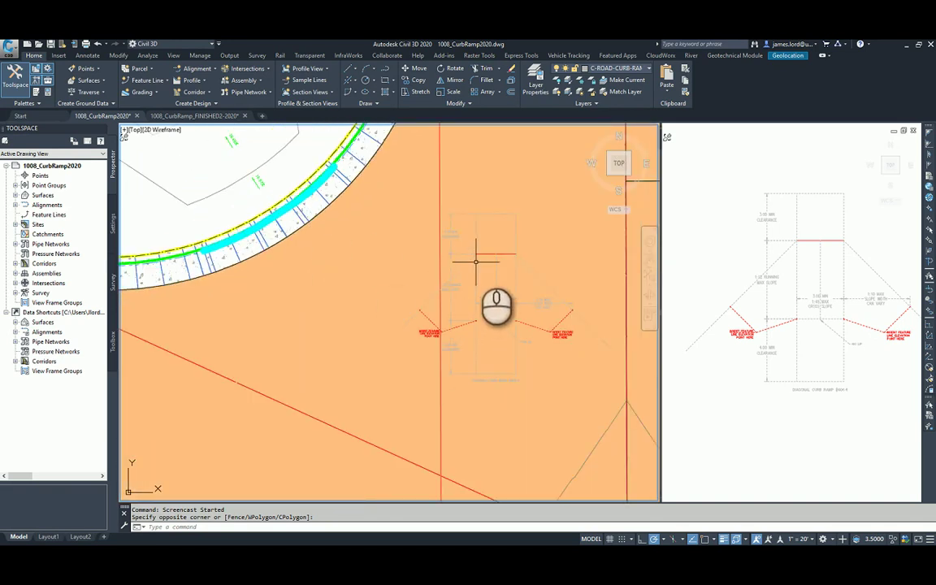
Swing the flare lines of the diagonal curb ramp block in the second viewport inward to a steeper angle.
left_click(832, 242)
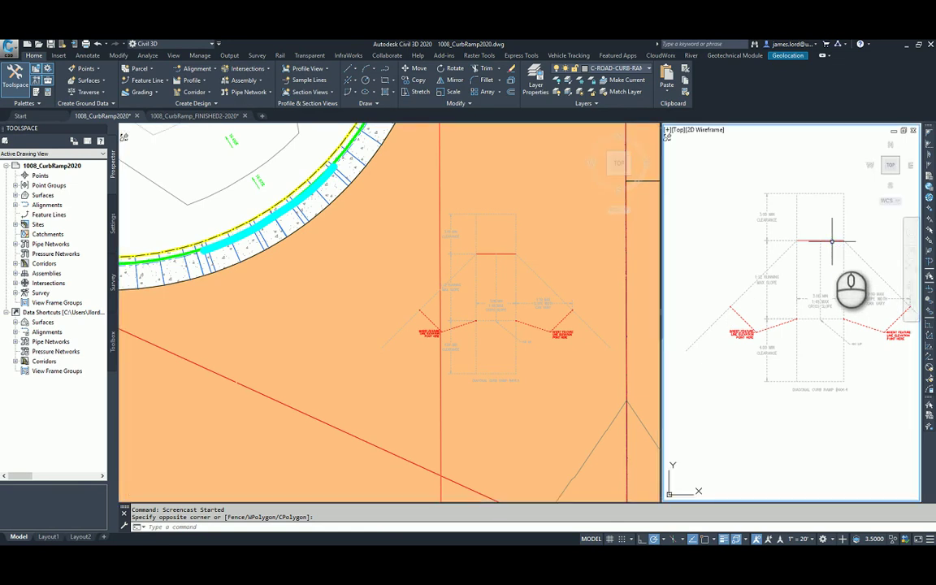
left_click(832, 241)
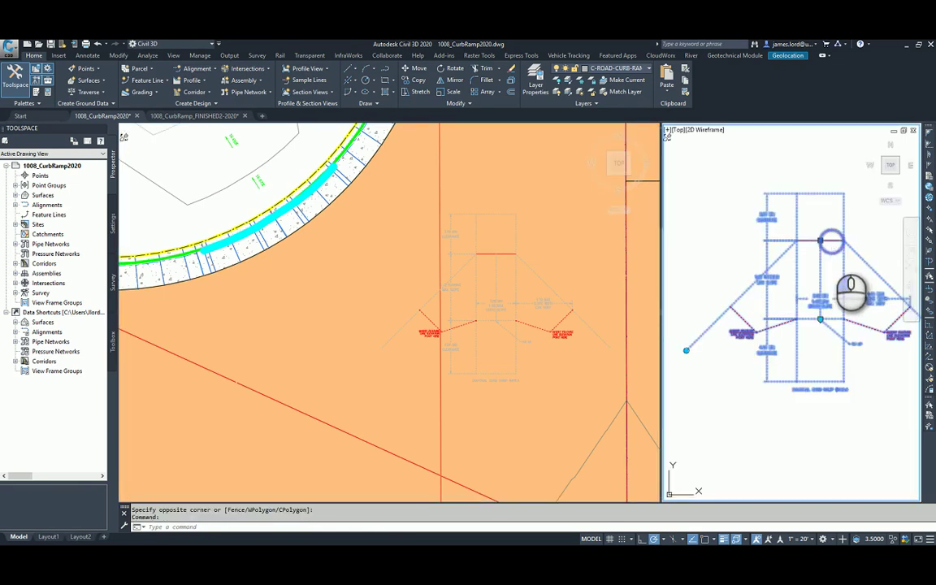
left_click(686, 350)
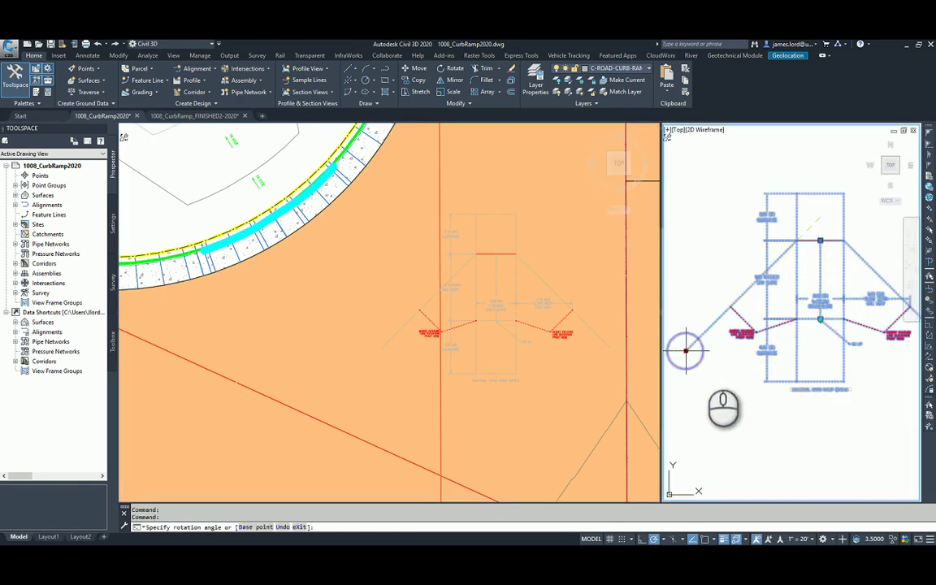
left_click(719, 375)
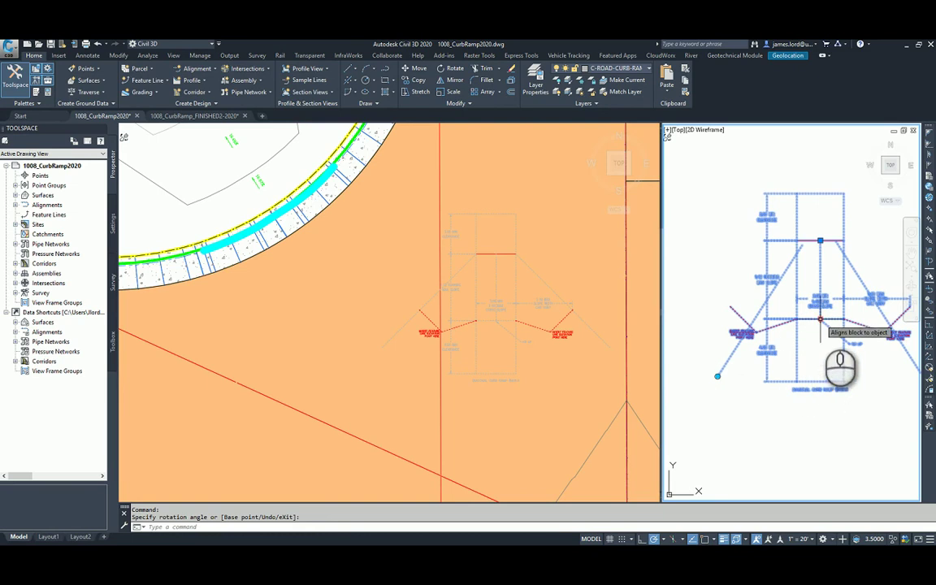
key("Escape")
Examine the ADA reference details for top landings, top landing slope and curb ramp requirements beside the ramp block.
scroll(808, 373, "down", 5)
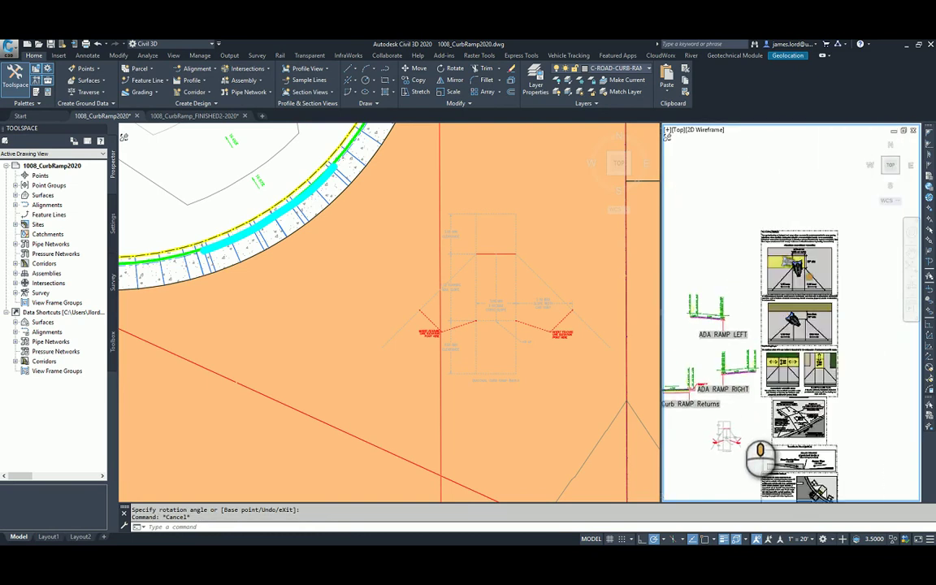
scroll(760, 453, "up", 6)
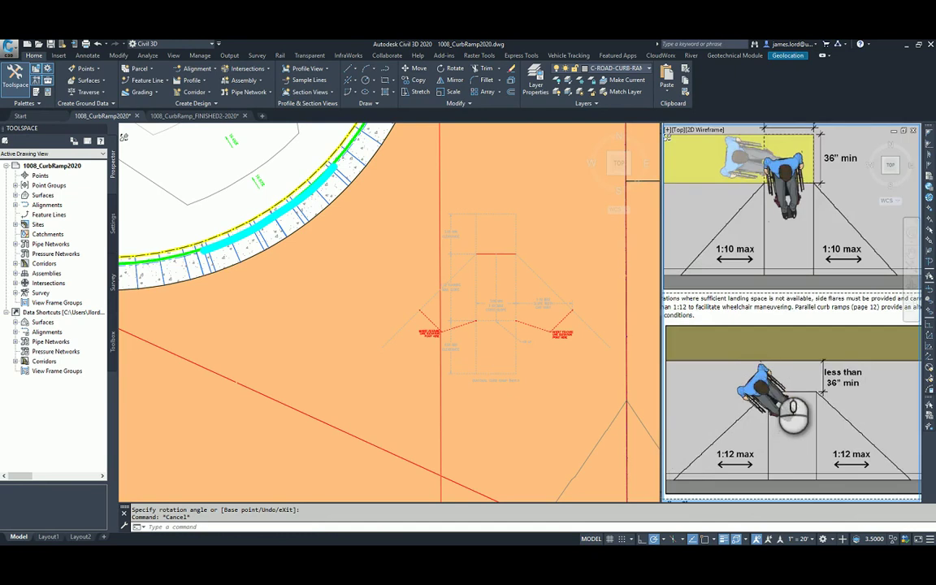
scroll(779, 398, "up", 2)
scroll(780, 382, "down", 4)
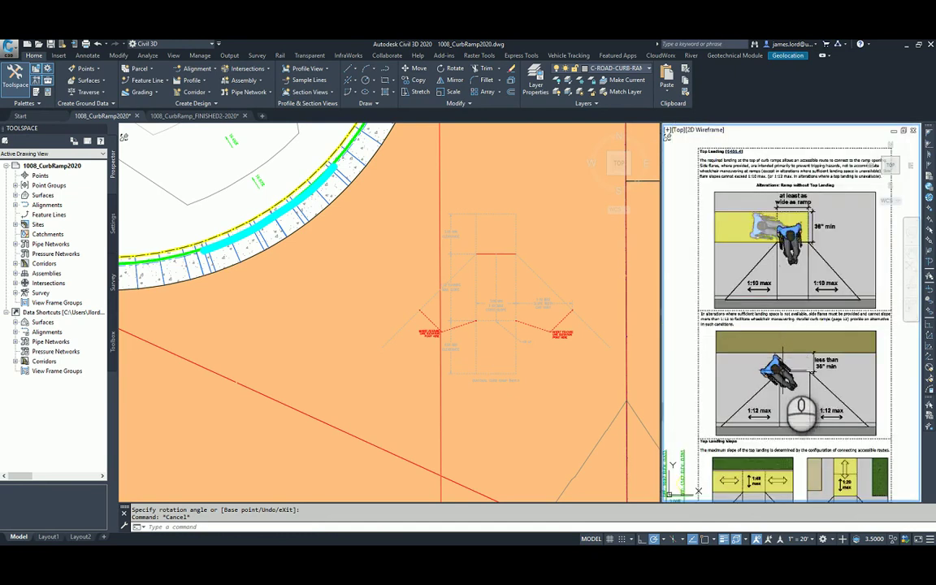
middle_click_drag(800, 411, 793, 307)
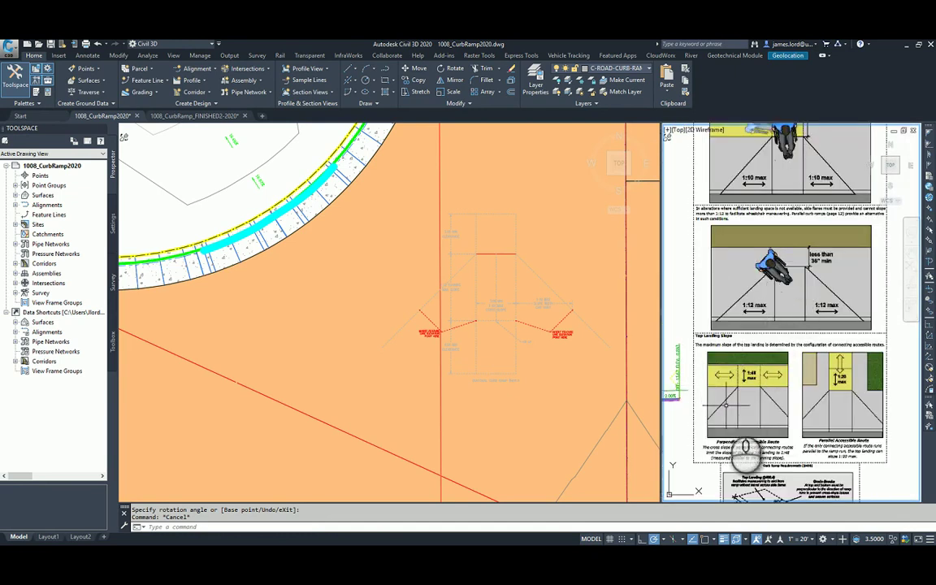
middle_click_drag(725, 404, 739, 277)
left_click(712, 351)
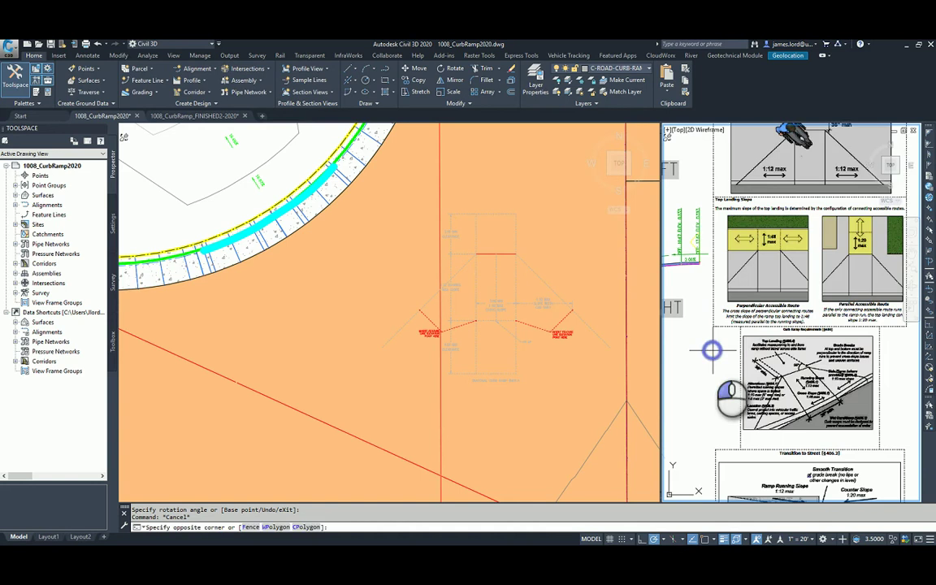
key("Escape")
scroll(826, 401, "up", 2)
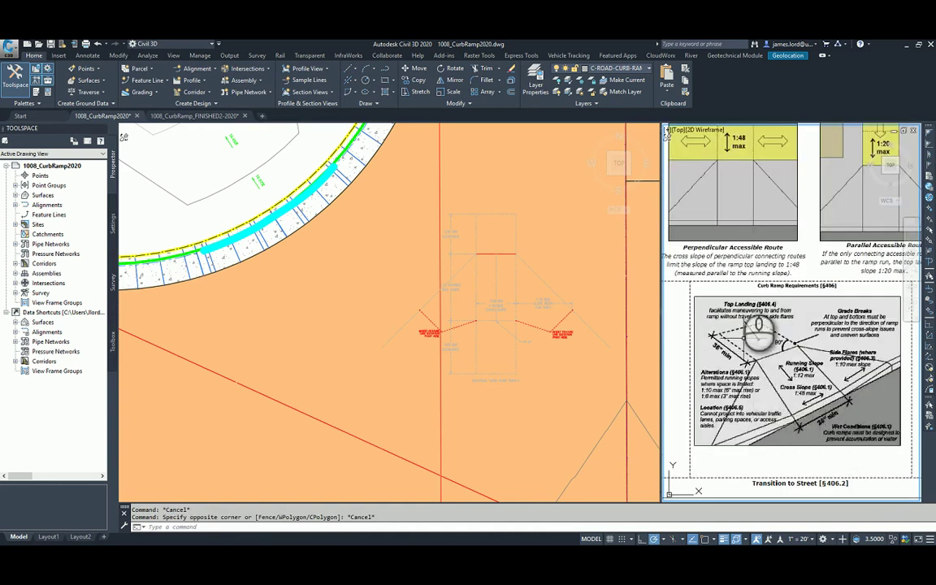
middle_click_drag(673, 227, 766, 327)
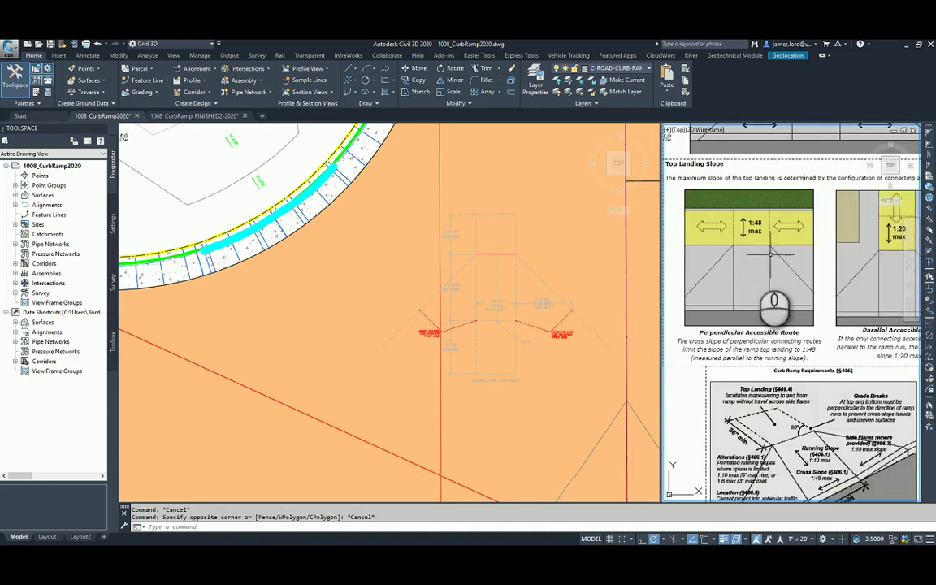
scroll(753, 278, "down", 2)
scroll(747, 296, "up", 2)
scroll(752, 292, "down", 3)
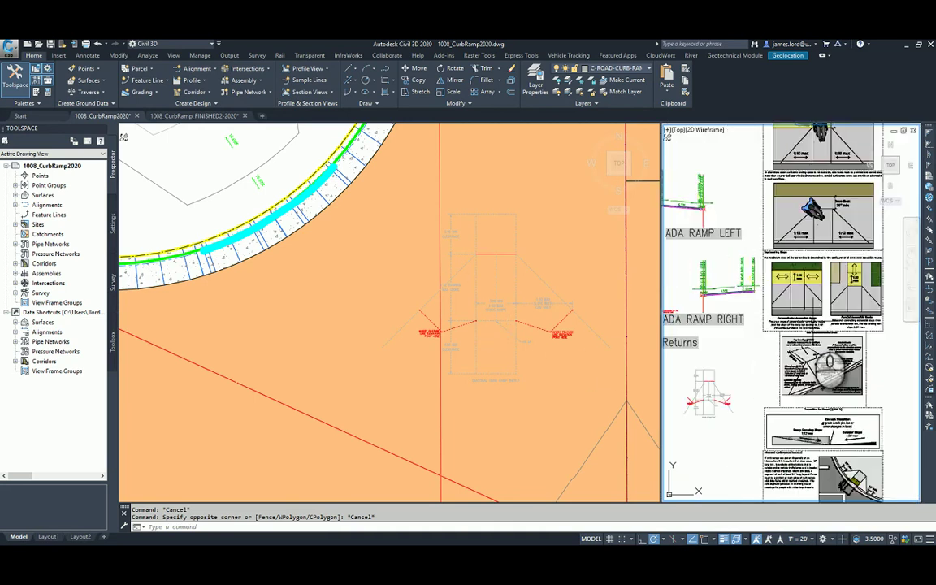
Place the diagonal curb ramp block on the curb return by its alignment grip, aligned to the curb line.
left_click(377, 303)
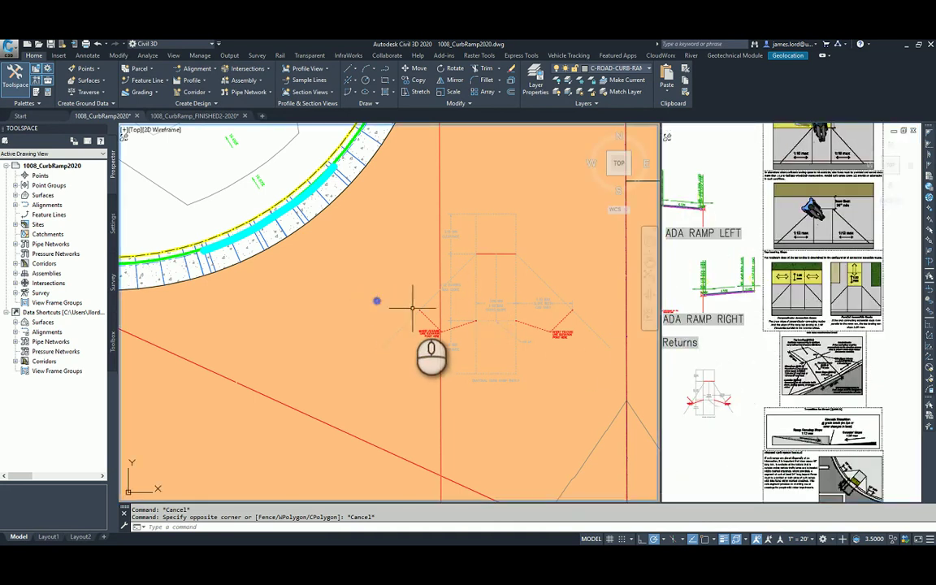
left_click(493, 321)
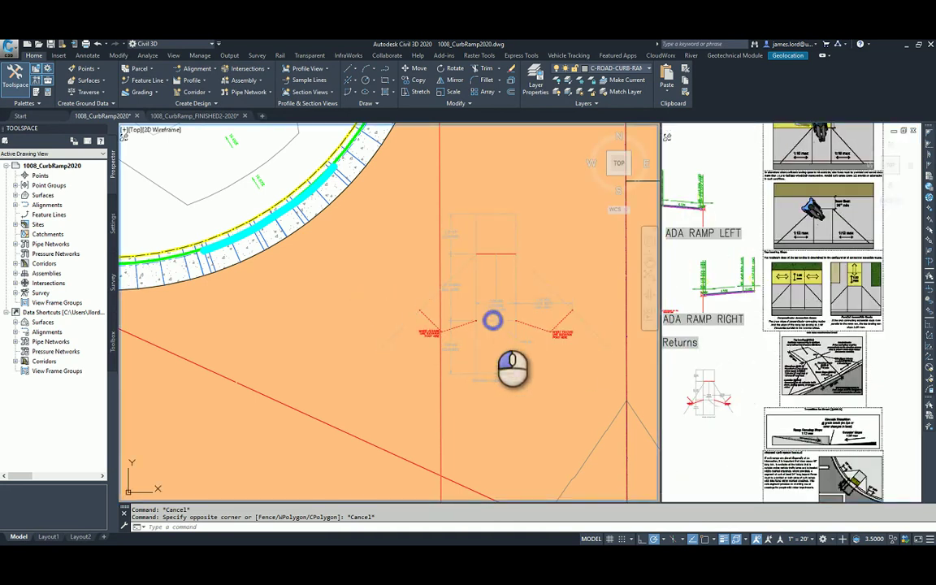
left_click(496, 320)
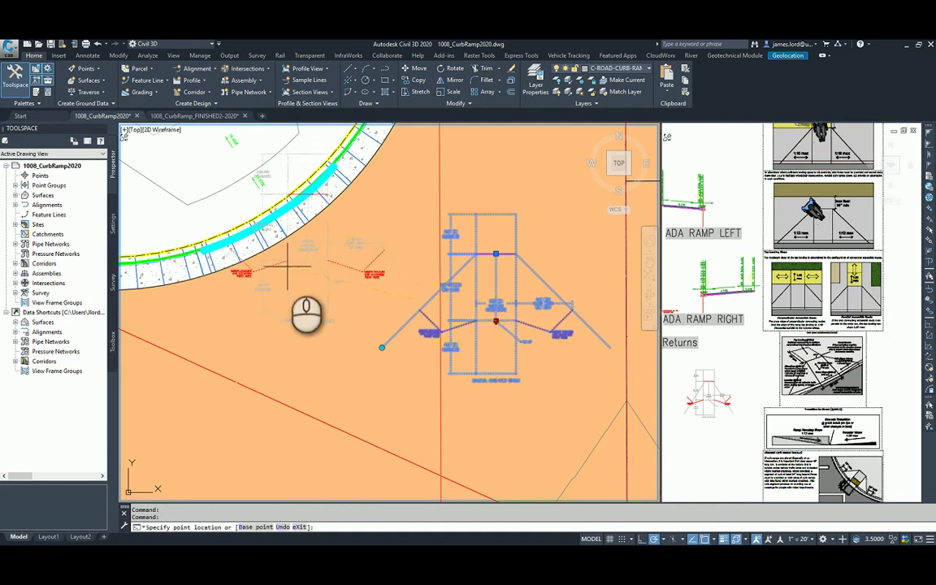
scroll(258, 215, "up", 3)
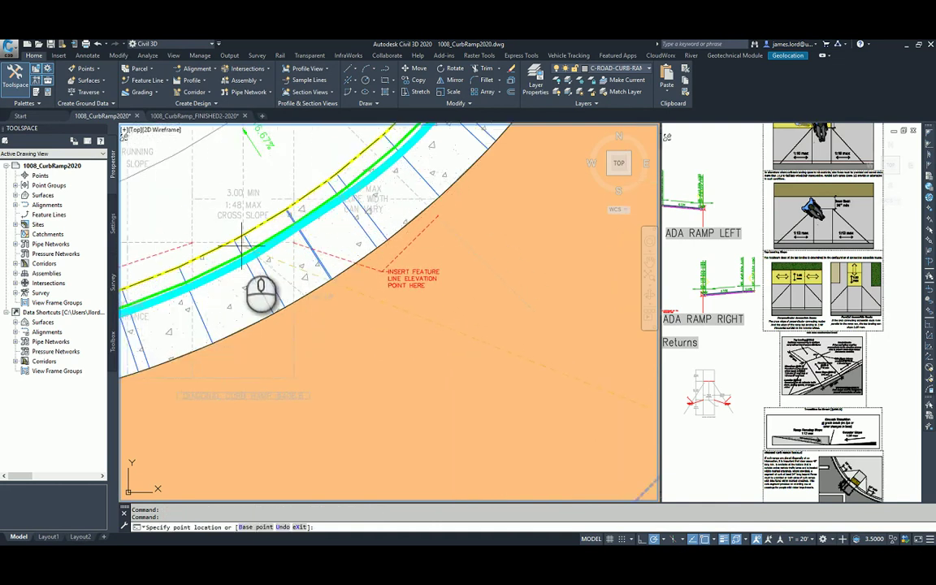
scroll(248, 260, "up", 3)
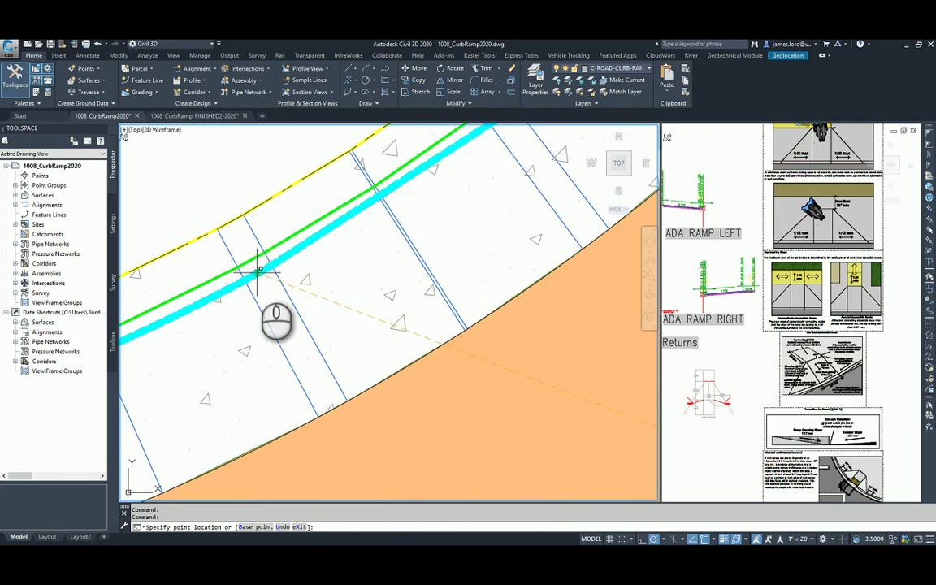
left_click(251, 268)
scroll(302, 291, "down", 2)
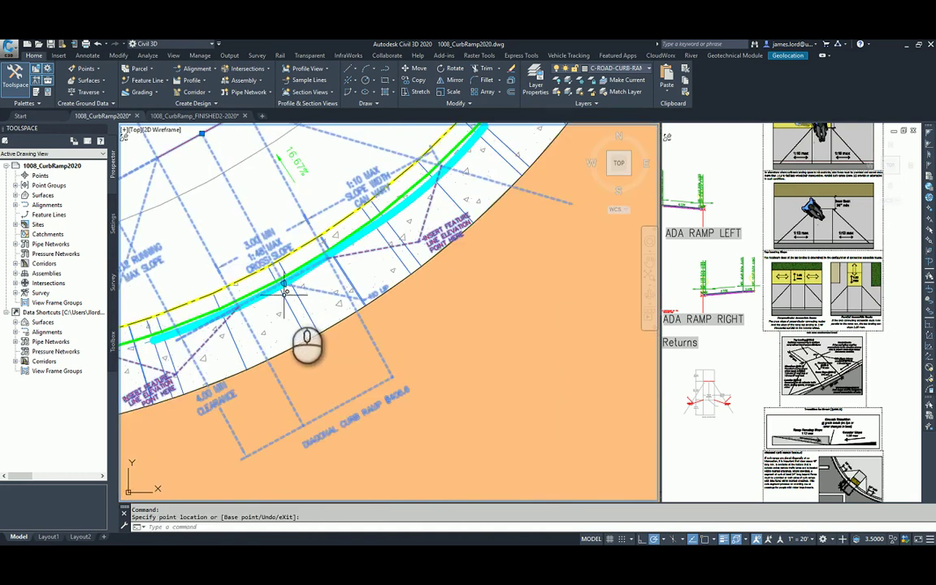
middle_click_drag(284, 291, 464, 347)
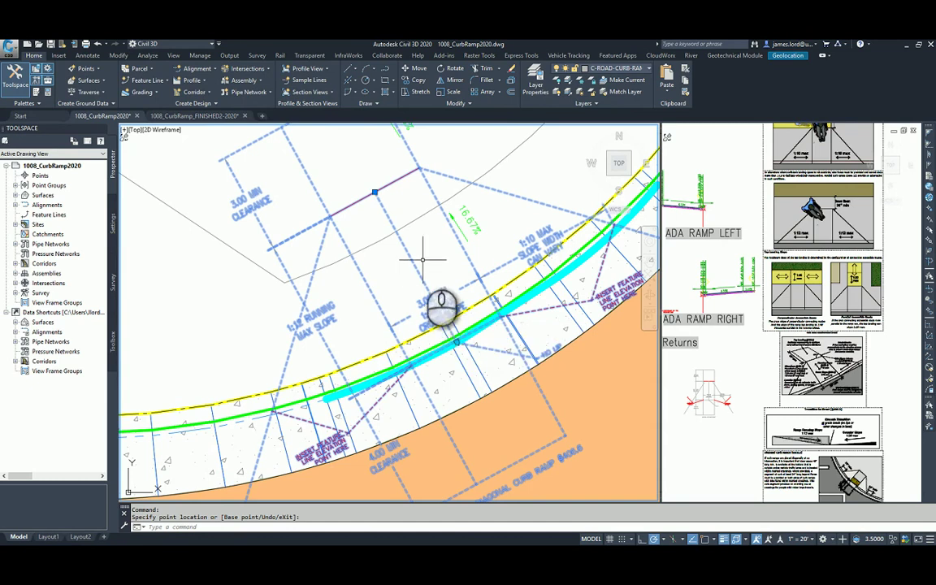
scroll(390, 351, "up", 3)
scroll(453, 366, "down", 3)
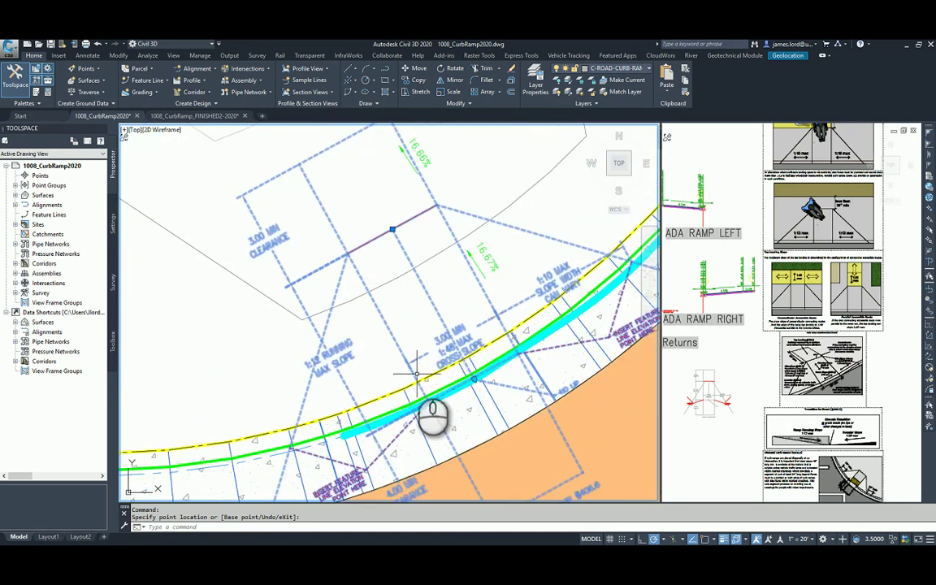
scroll(410, 358, "down", 2)
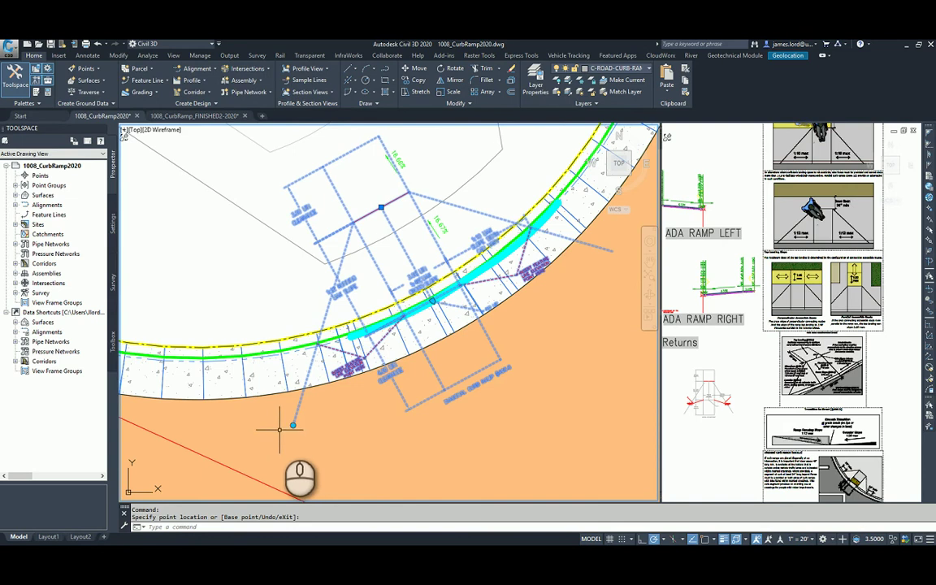
left_click(293, 425)
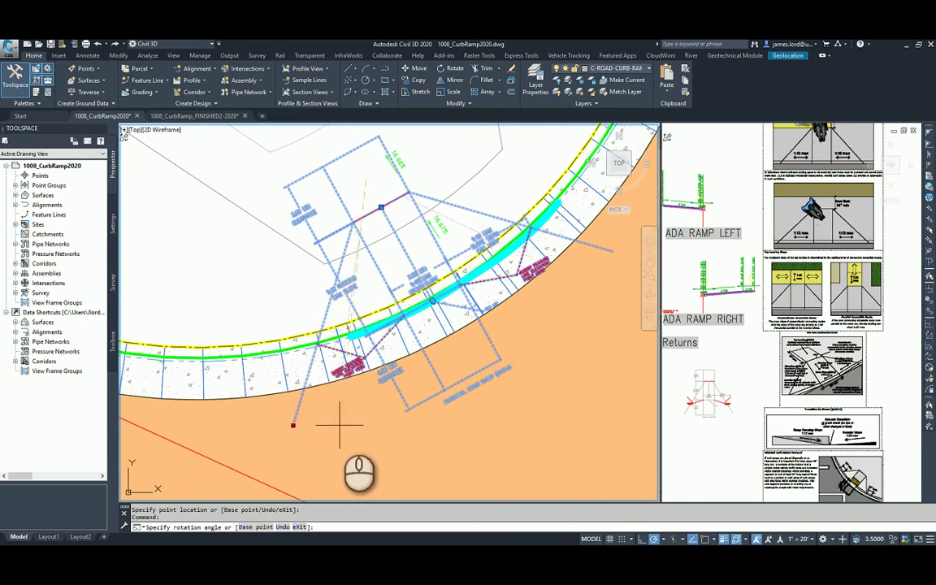
key("Escape")
Examine how the cyan feature line's elevation points line up with the diagonal ramp block's insertion markers along the curb return.
scroll(392, 369, "up", 3)
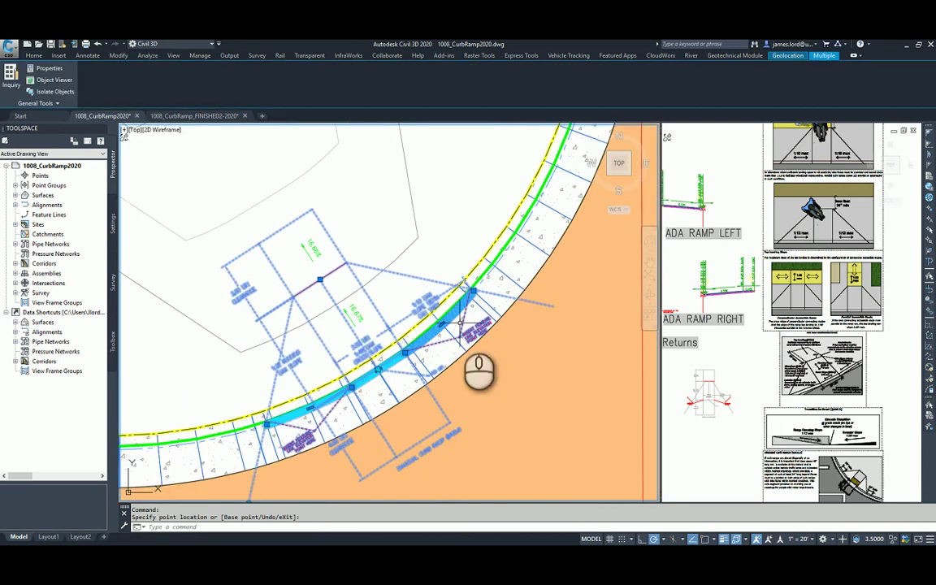
scroll(357, 431, "up", 5)
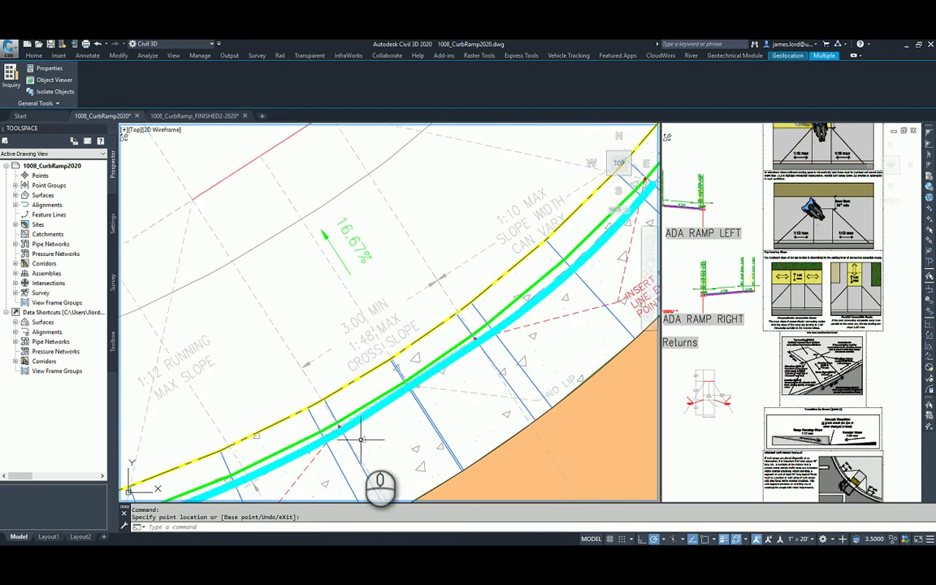
key("Escape")
key("Escape")
left_click(303, 365)
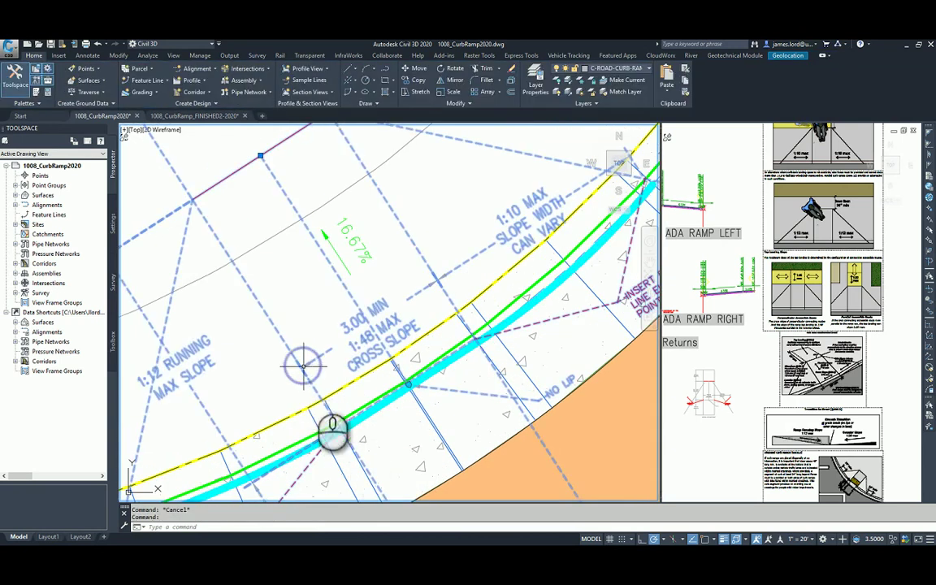
key("Escape")
left_click(374, 408)
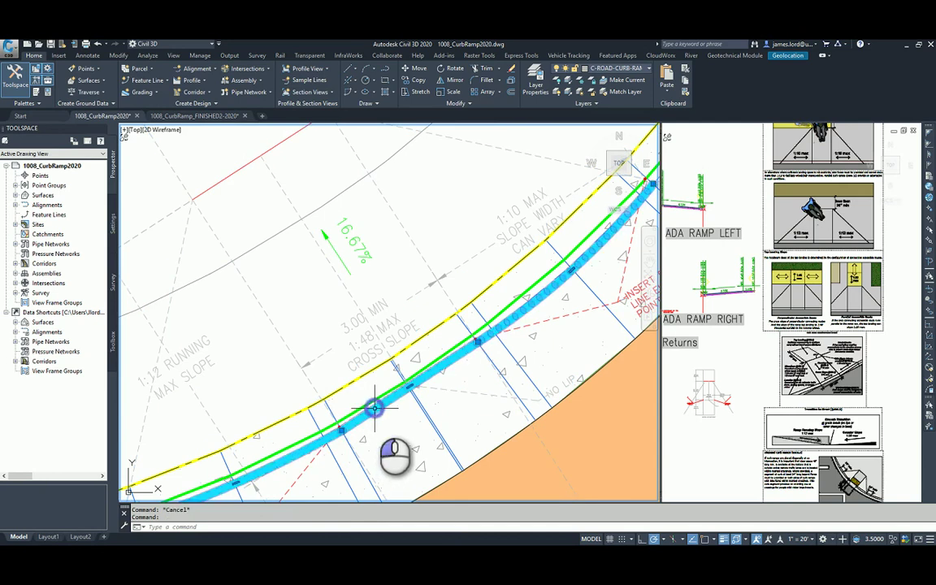
scroll(362, 405, "down", 2)
middle_click_drag(355, 395, 449, 318)
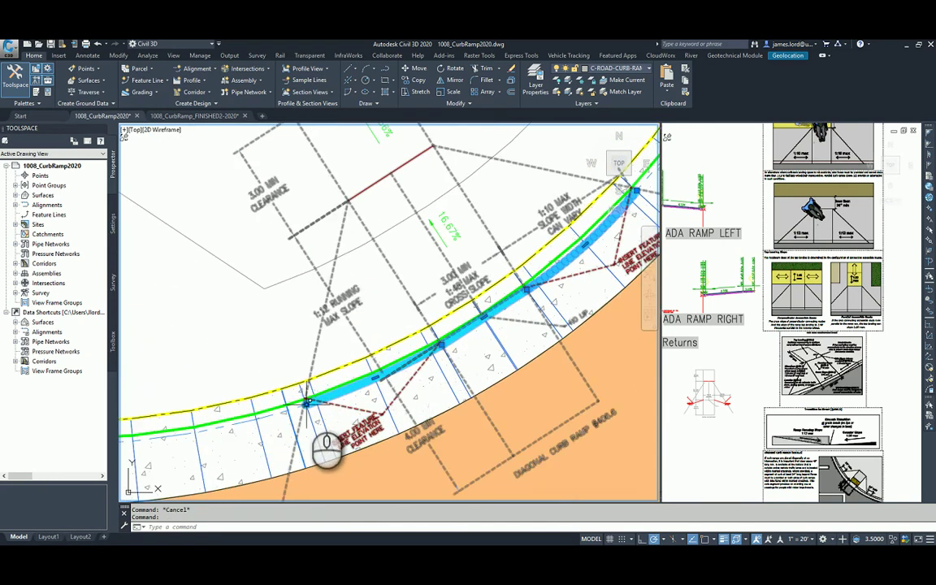
mouse_move(307, 403)
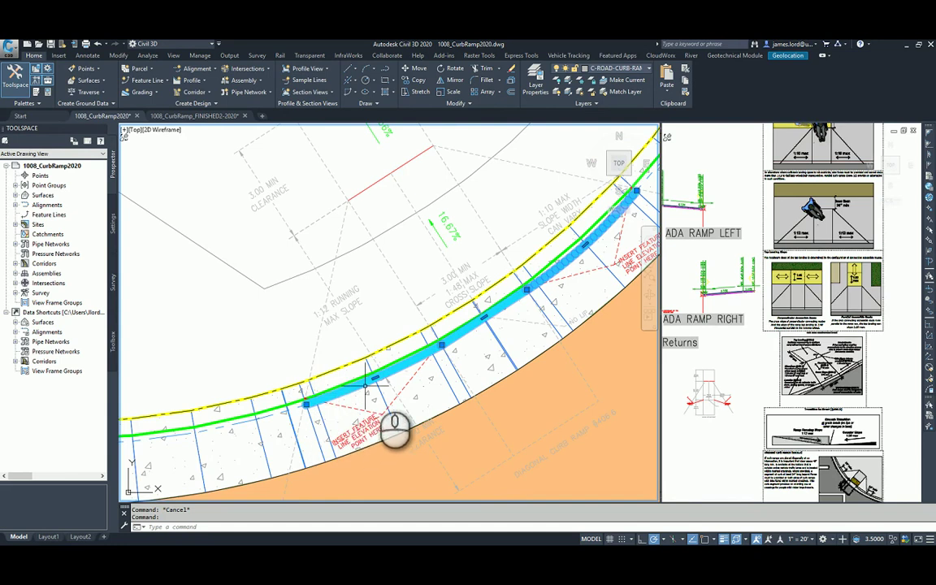
scroll(299, 403, "up", 6)
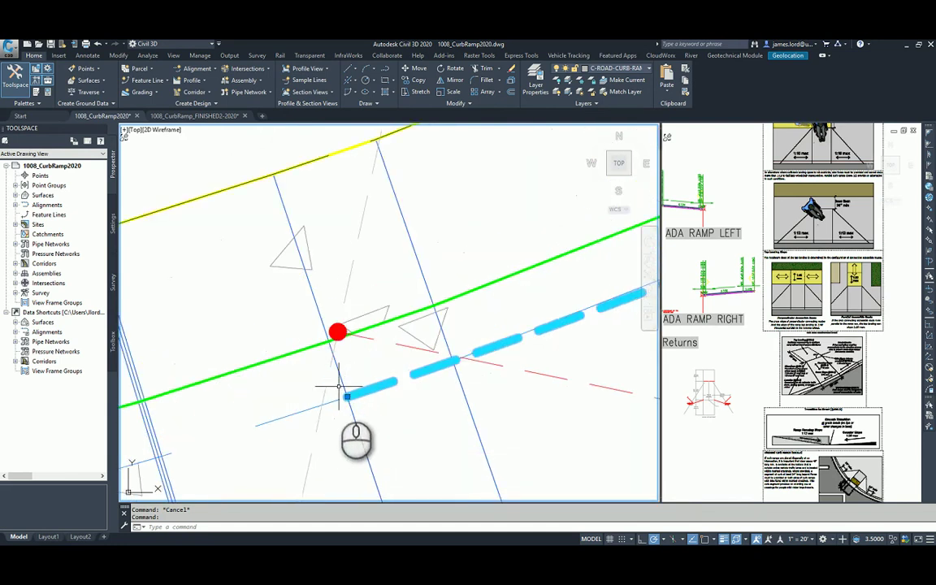
scroll(357, 396, "down", 5)
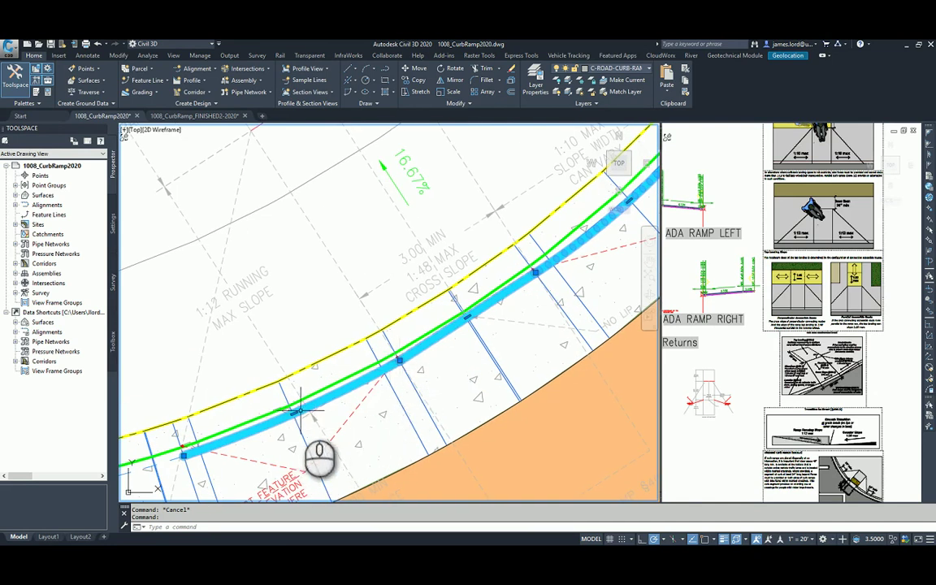
middle_click_drag(475, 359, 381, 421)
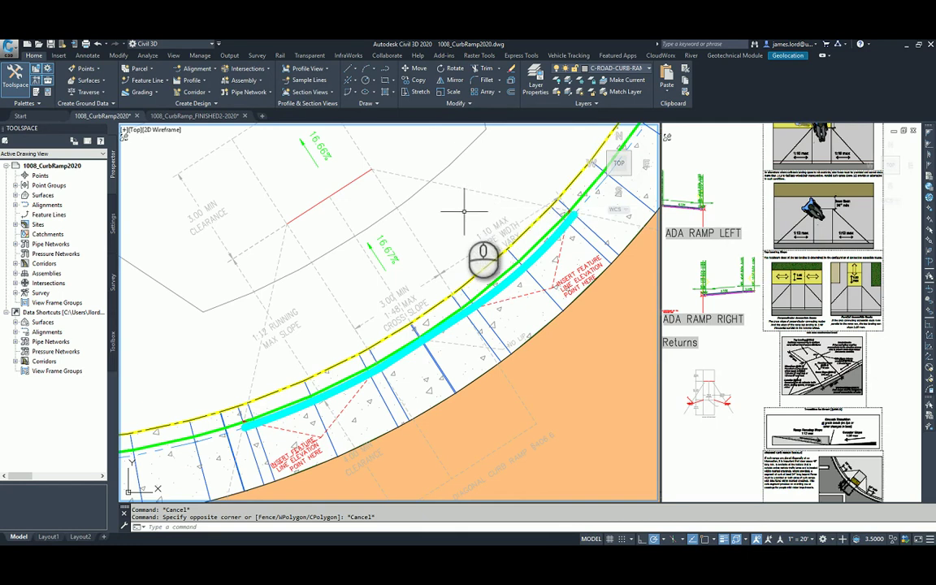
Examine the ramp block's 3.00 minimum clearance area and slope labels behind the curb return.
left_click(534, 260)
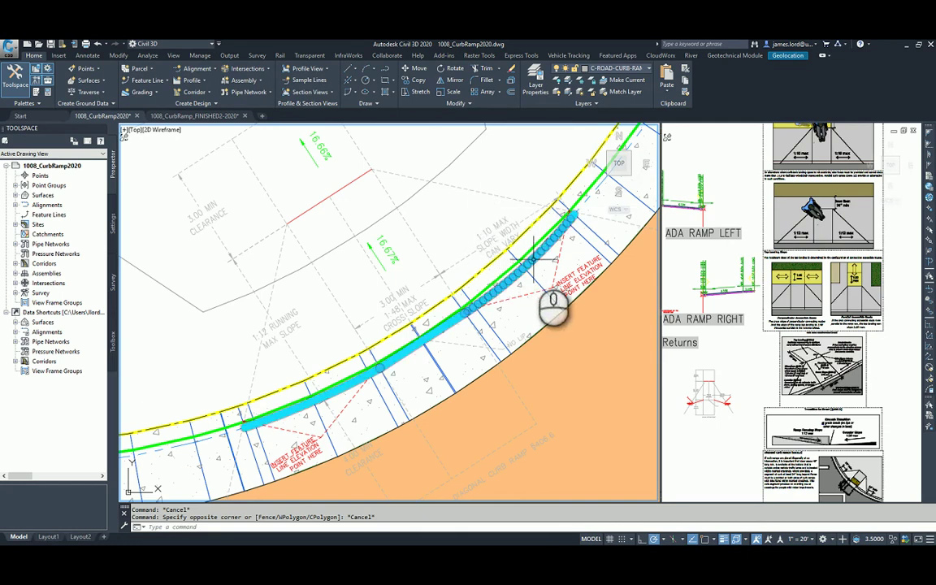
scroll(479, 285, "down", 3)
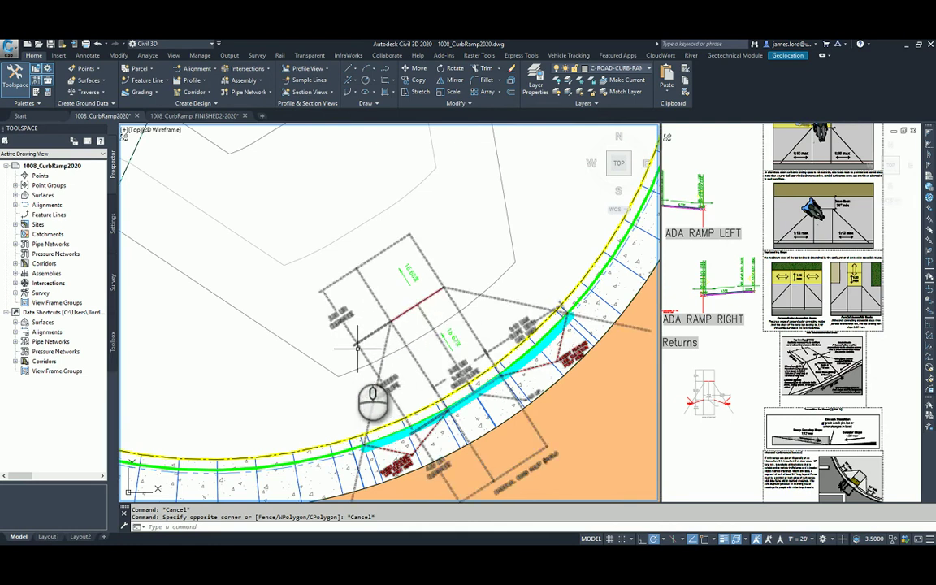
scroll(312, 382, "up", 5)
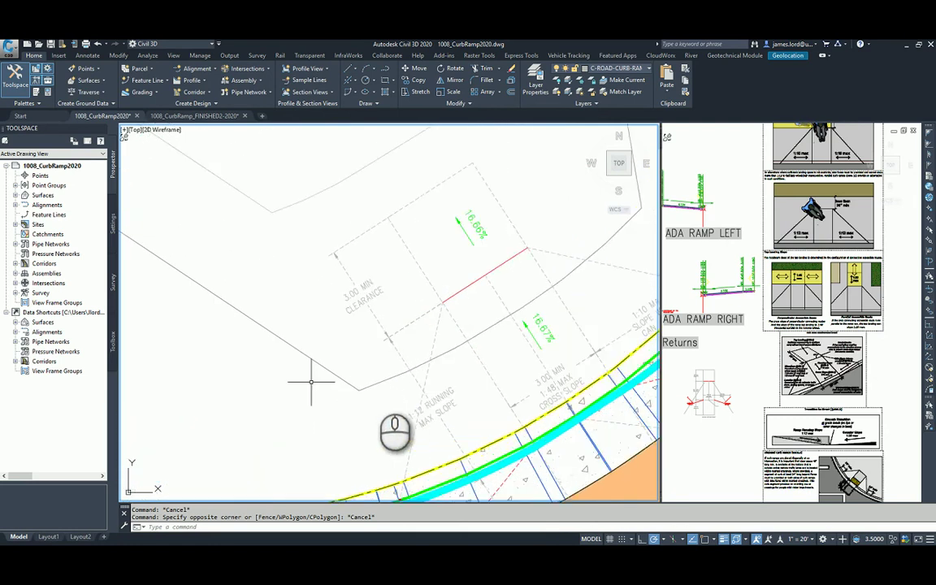
middle_click_drag(375, 383, 306, 326)
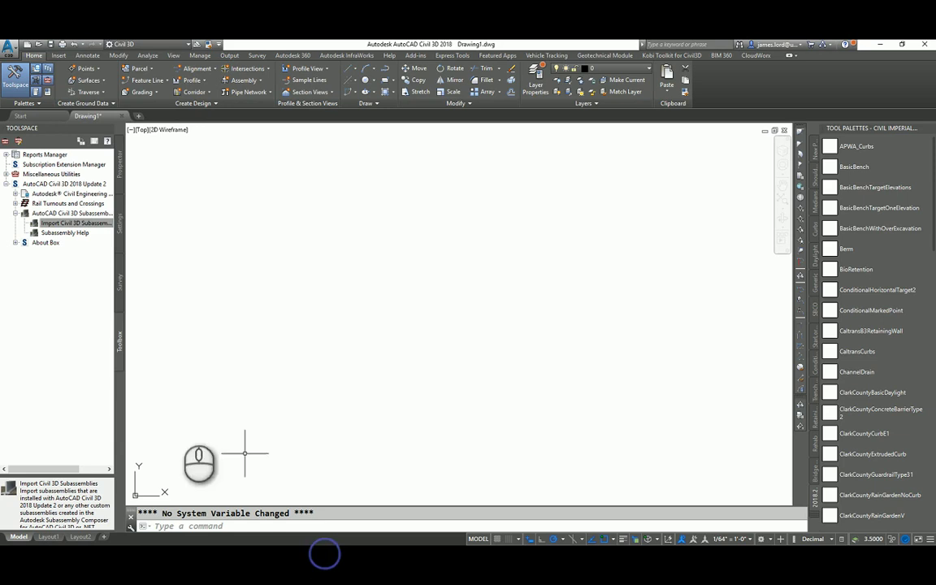
Switch to Civil 3D 2018 and locate the Import Civil 3D Subassemblies tool under the 2018 Update 2 extensions.
left_click(57, 184)
left_click(81, 224)
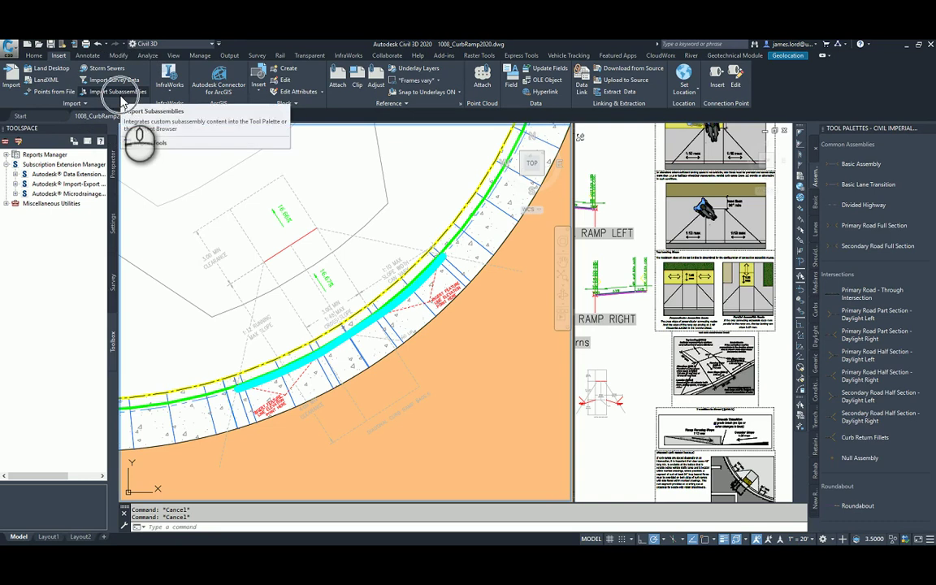
In Civil 3D 2020, start importing subassemblies with every PKT file in the Imperial folder, APWACurbs.pkt through VegetatedSwale.pkt, as the source.
left_click(120, 92)
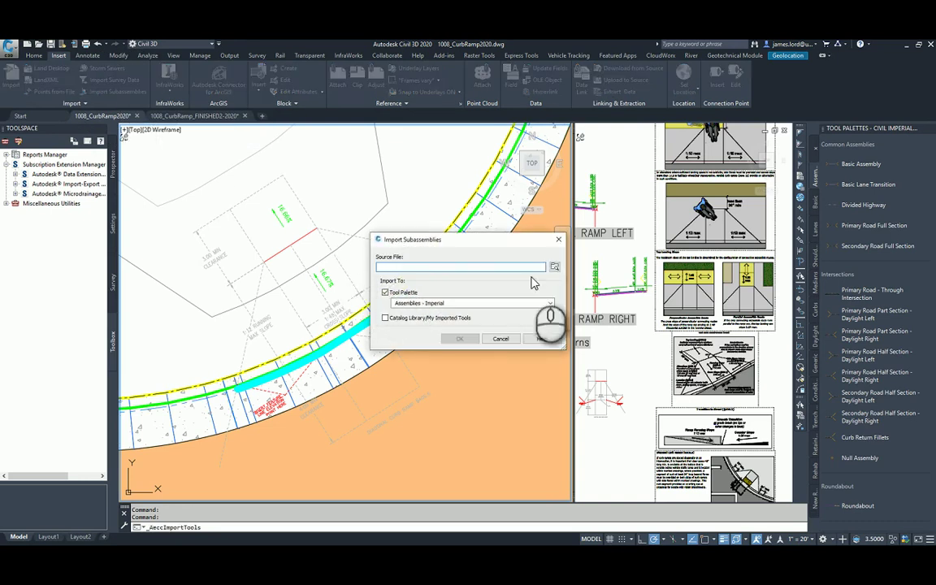
left_click(554, 267)
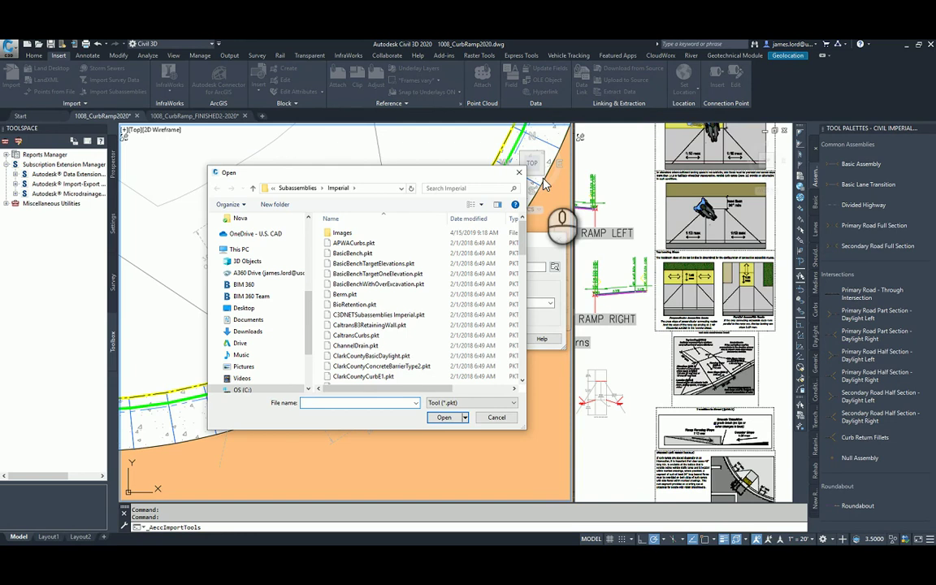
left_click_drag(525, 180, 837, 181)
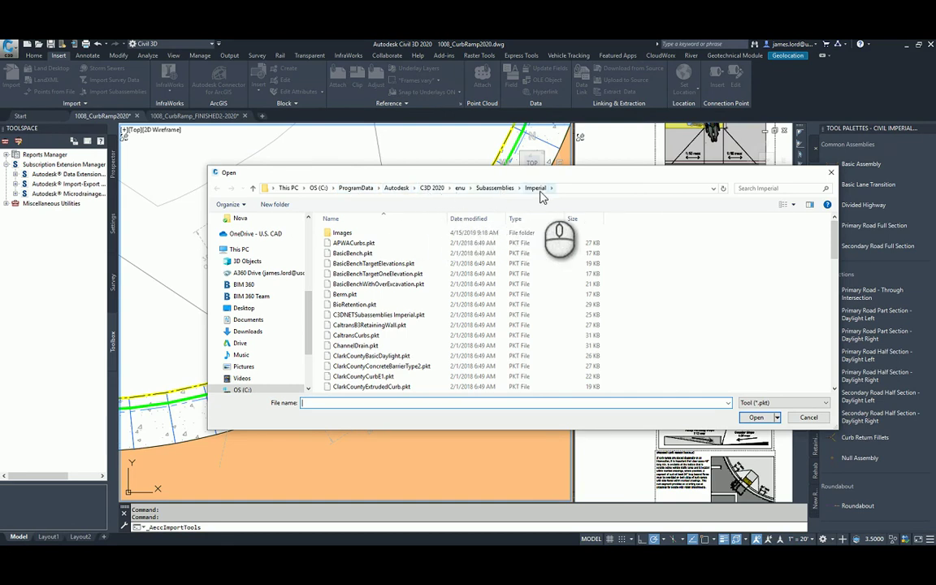
left_click(367, 243)
scroll(377, 268, "down", 1)
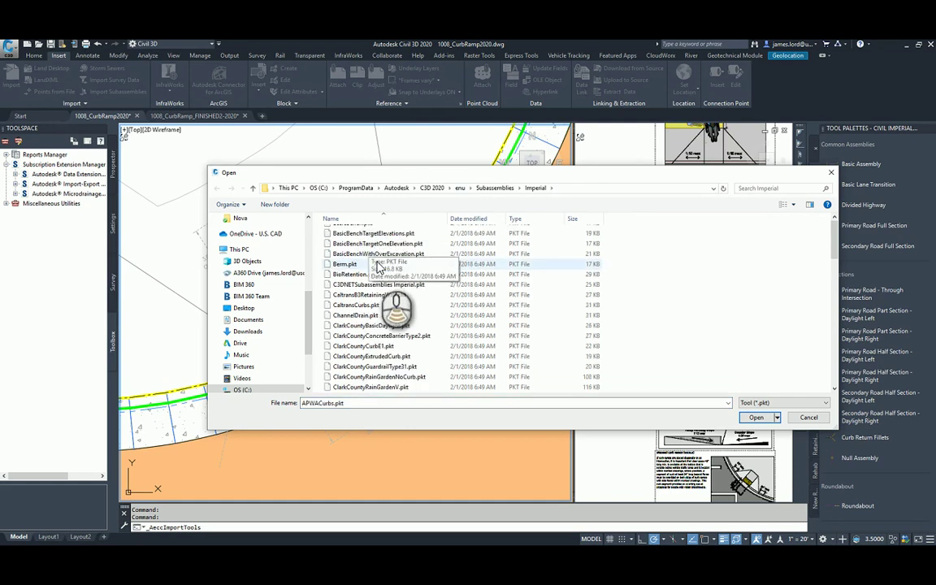
scroll(378, 268, "down", 15)
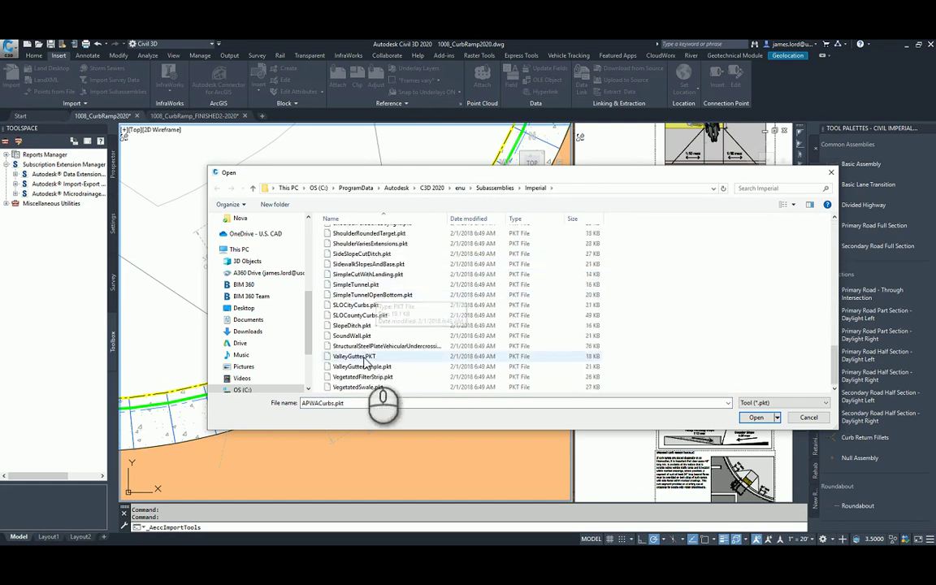
left_click(368, 389, "shift")
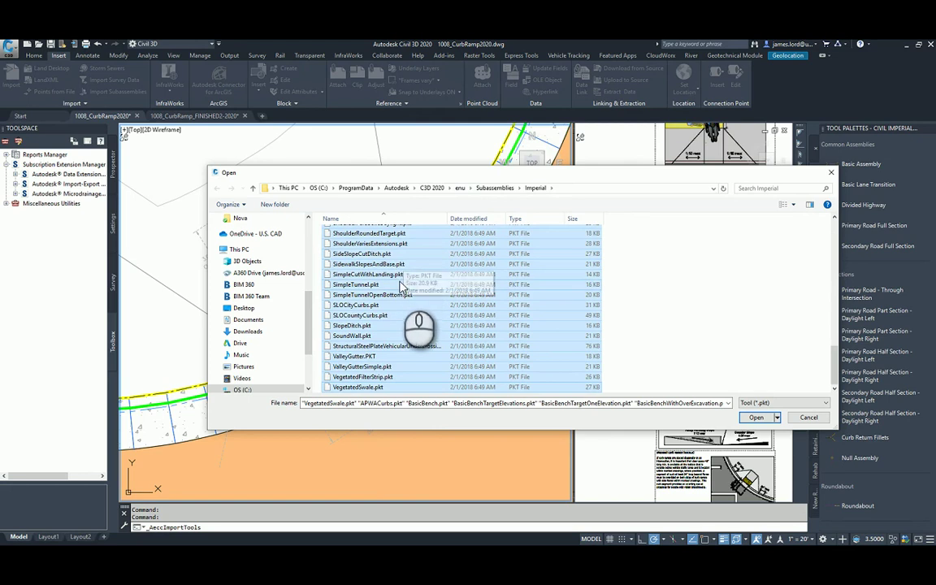
left_click(755, 417)
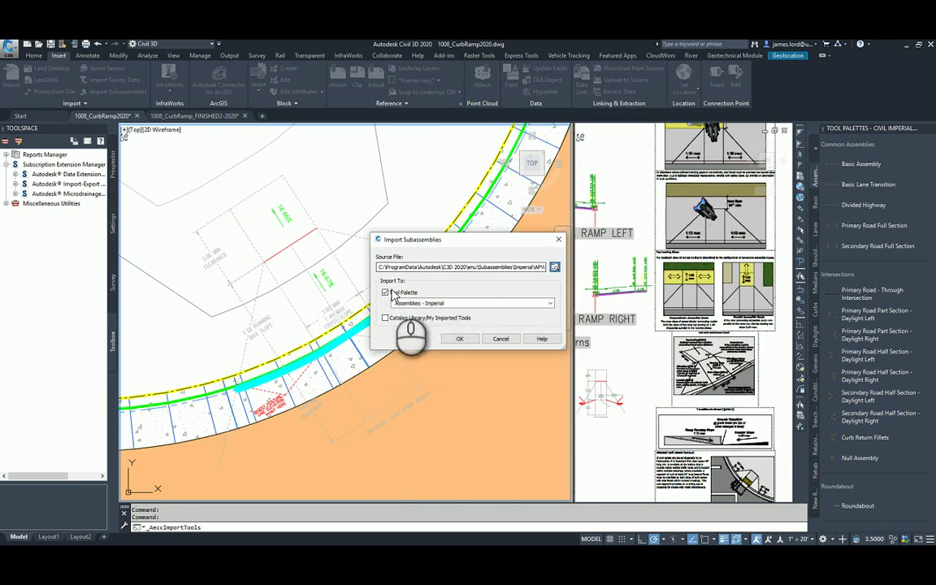
Import the chosen subassemblies into a new tool palette named 2018.2.
left_click(448, 303)
scroll(433, 376, "down", 3)
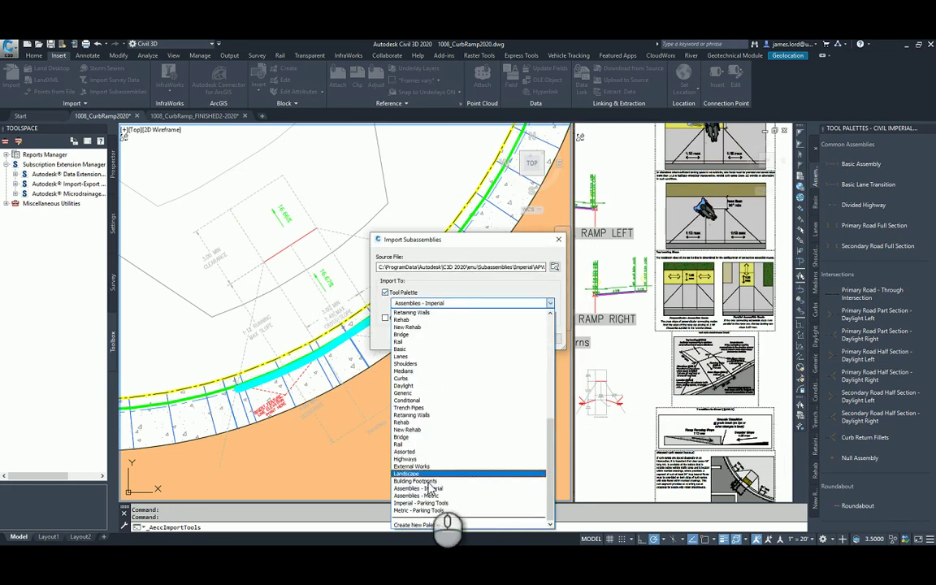
left_click(419, 525)
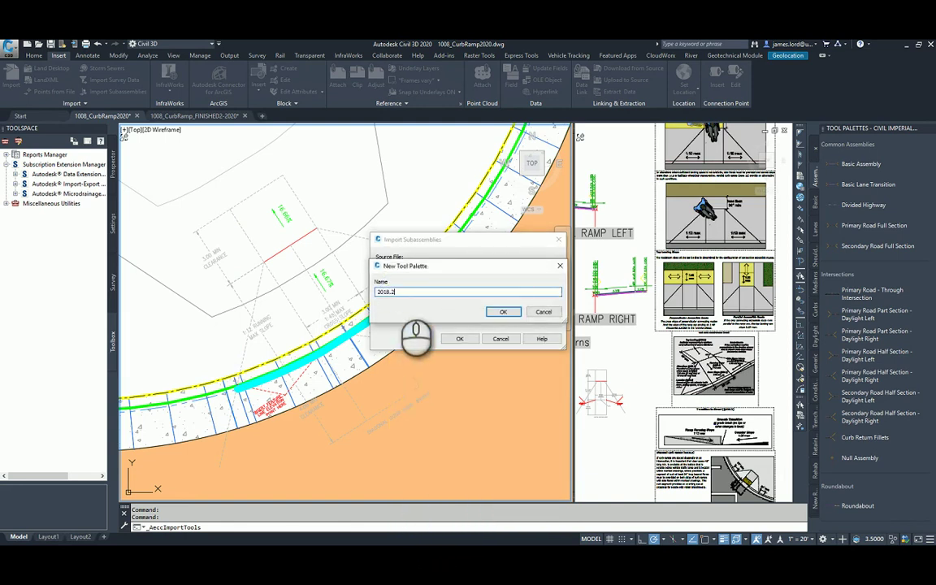
left_click(502, 312)
left_click(457, 339)
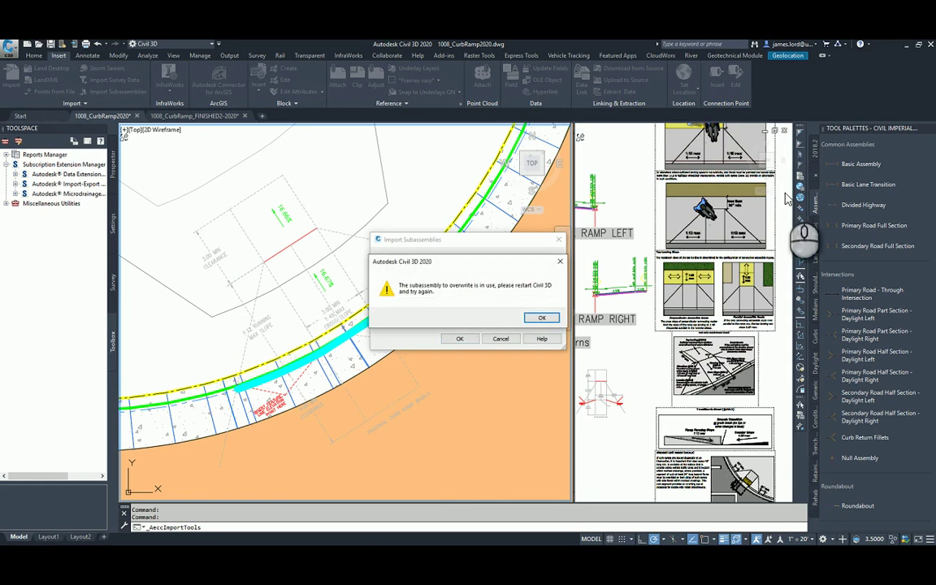
left_click(538, 319)
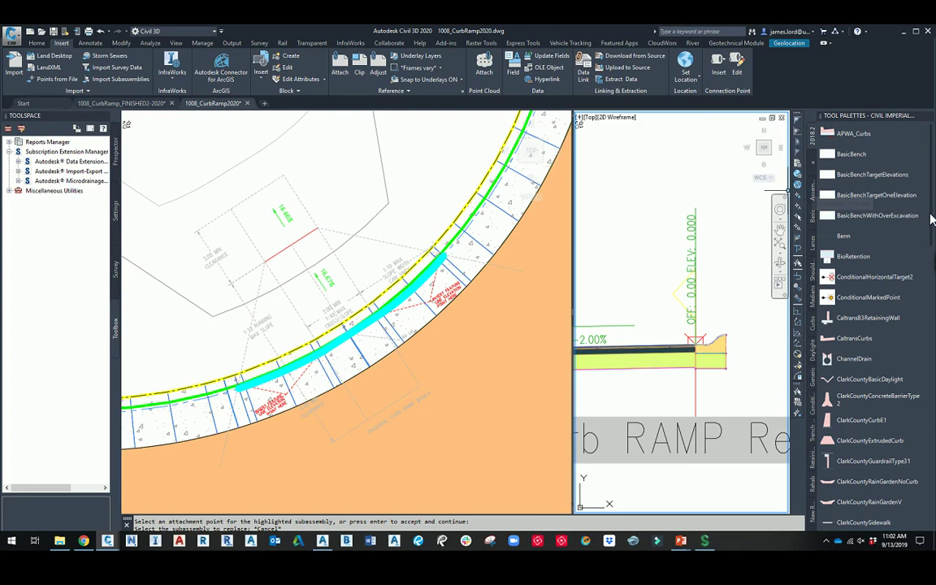
Locate the CurbAndGutterCurbRamp subassembly in the 2018.2 tool palette and examine the existing curb of the curb ramp return assembly.
scroll(933, 310, "down", 5)
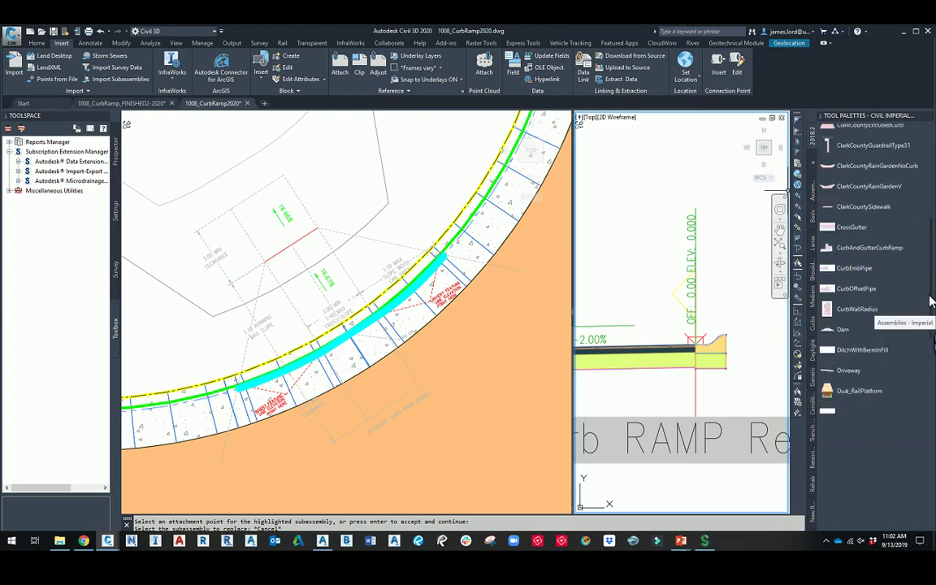
scroll(933, 309, "down", 3)
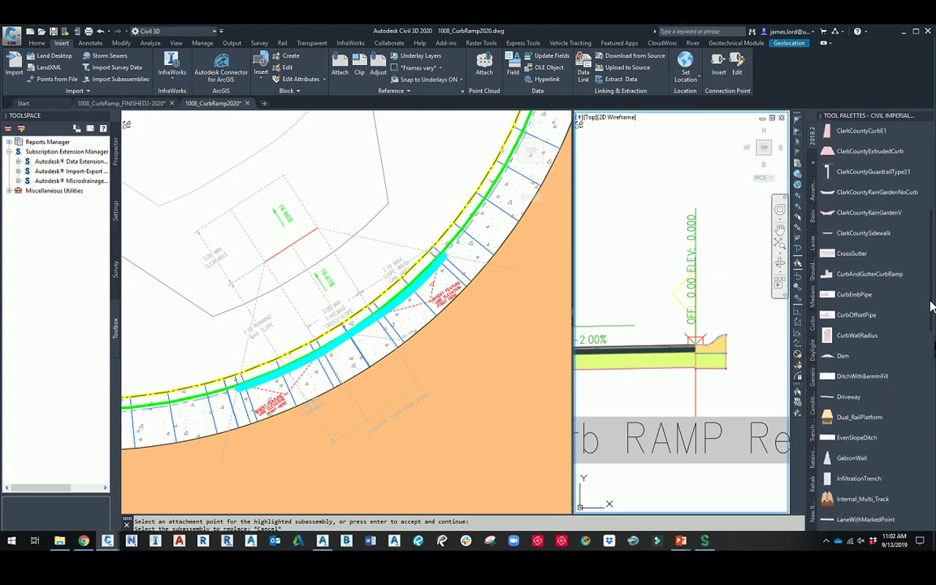
left_click_drag(929, 318, 931, 298)
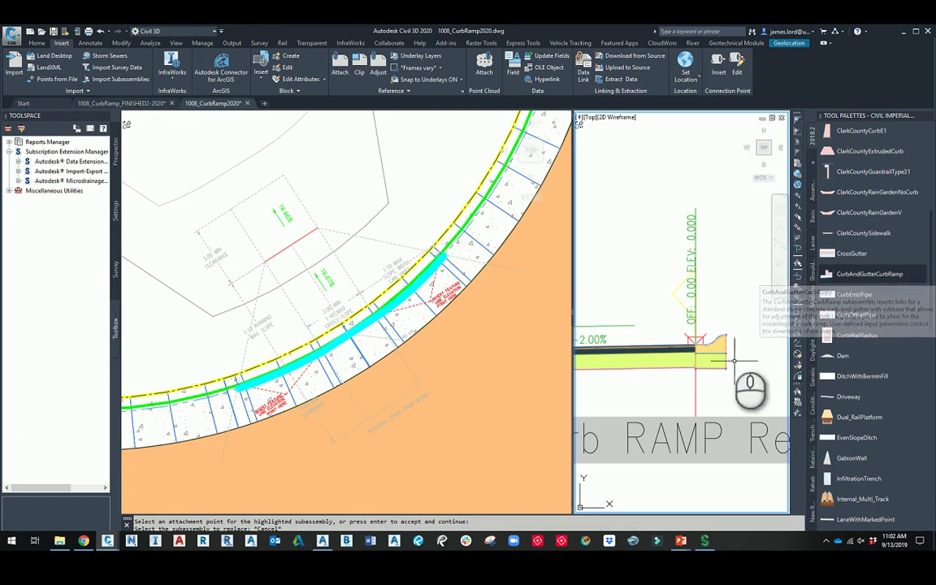
mouse_move(698, 364)
middle_mouse_down()
mouse_move(735, 307)
mouse_move(762, 334)
mouse_move(706, 357)
middle_mouse_up()
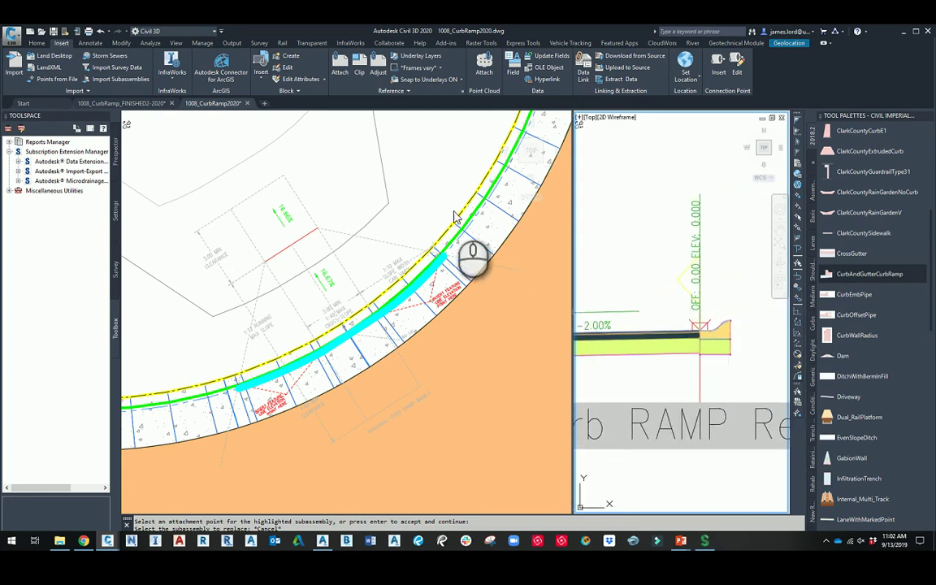
left_click(830, 276)
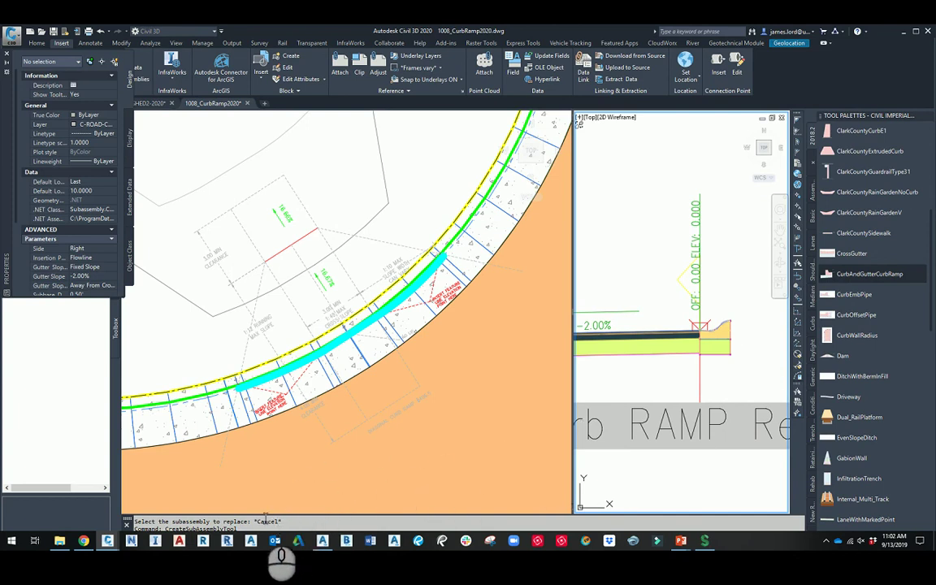
left_click_drag(270, 515, 270, 484)
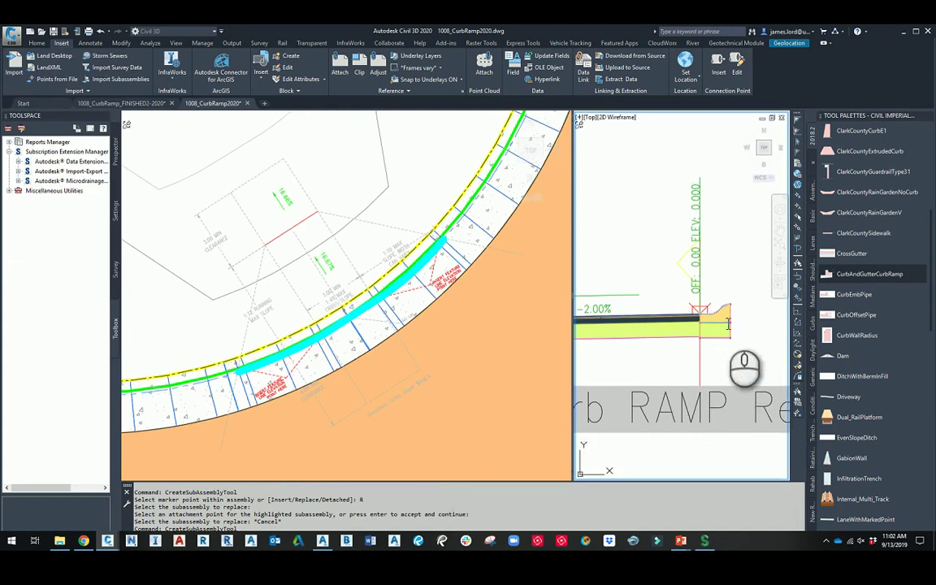
key("Escape")
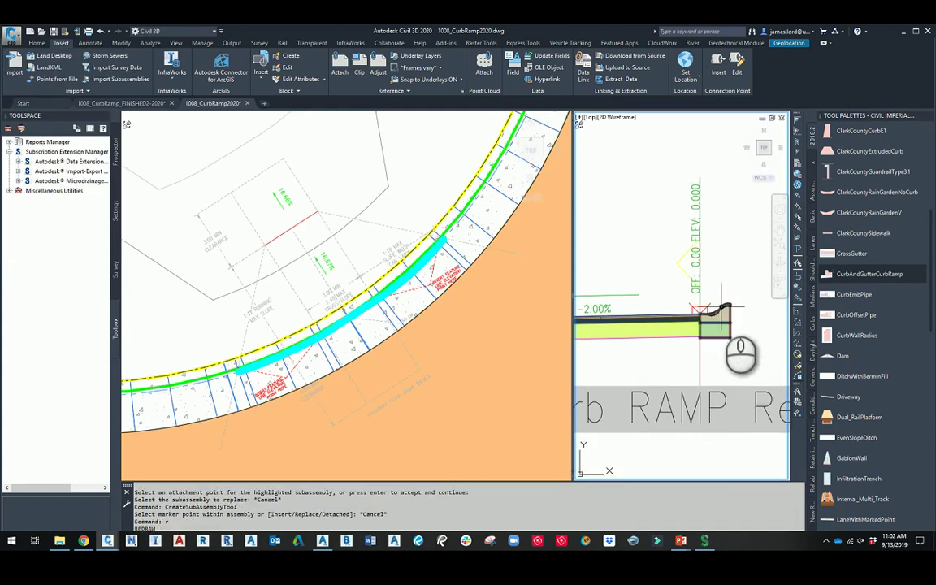
type("r")
key("Return")
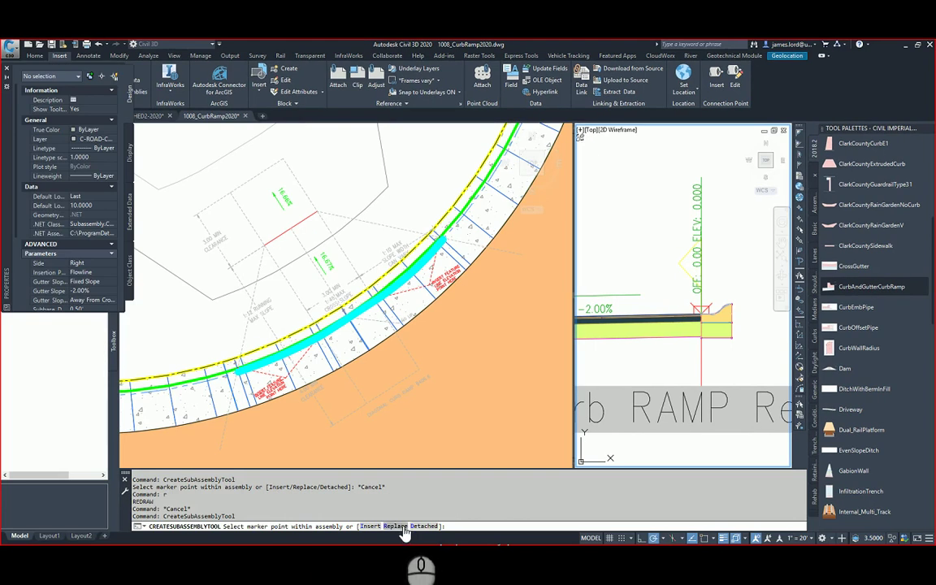
Replace the existing curb of the curb ramp return assembly with the CurbAndGutterCurbRamp subassembly.
left_click(396, 527)
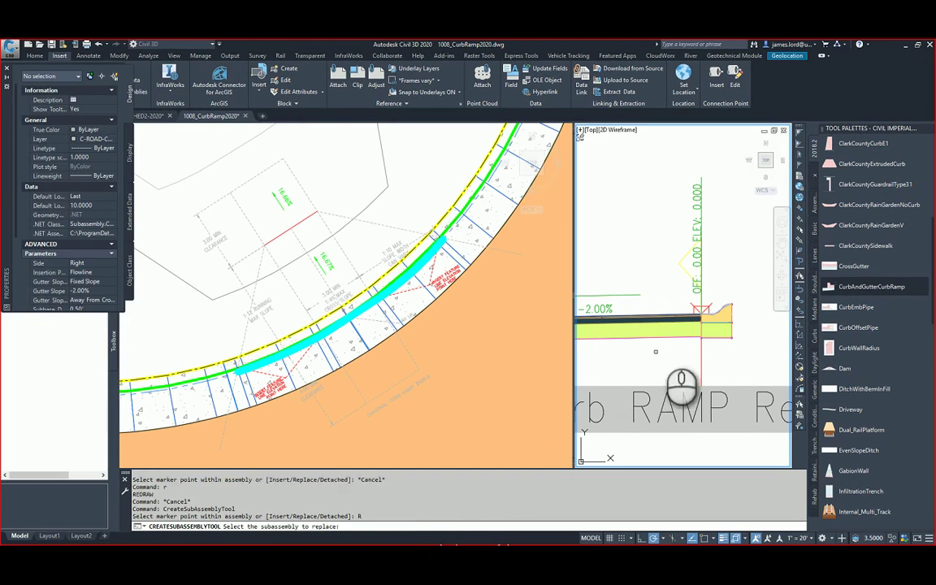
left_click(725, 307)
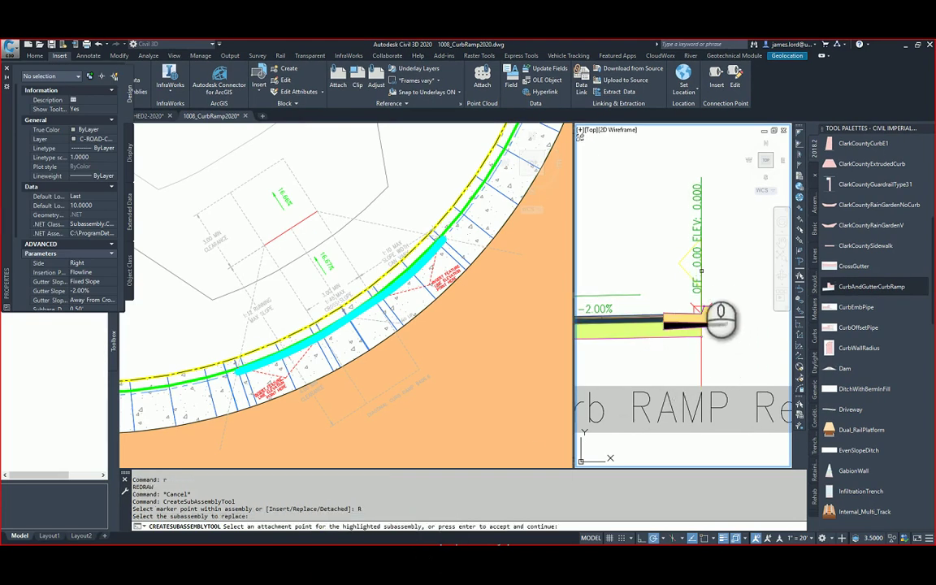
key("Escape")
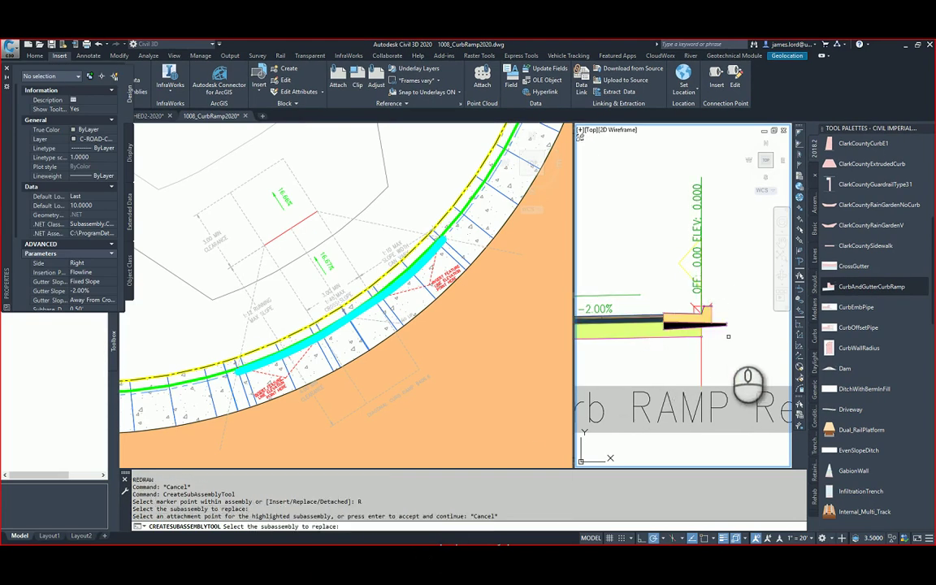
left_click(715, 312)
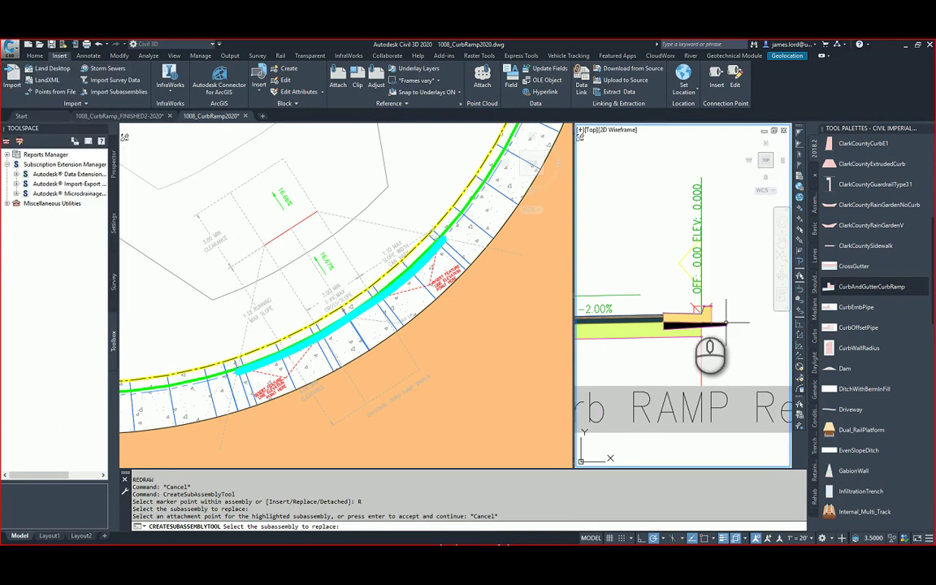
key("Escape")
Open the parameters of the placed CurbAndGutterCurbRamp subassembly and try GutterEdge as its insertion point.
scroll(726, 323, "up", 3)
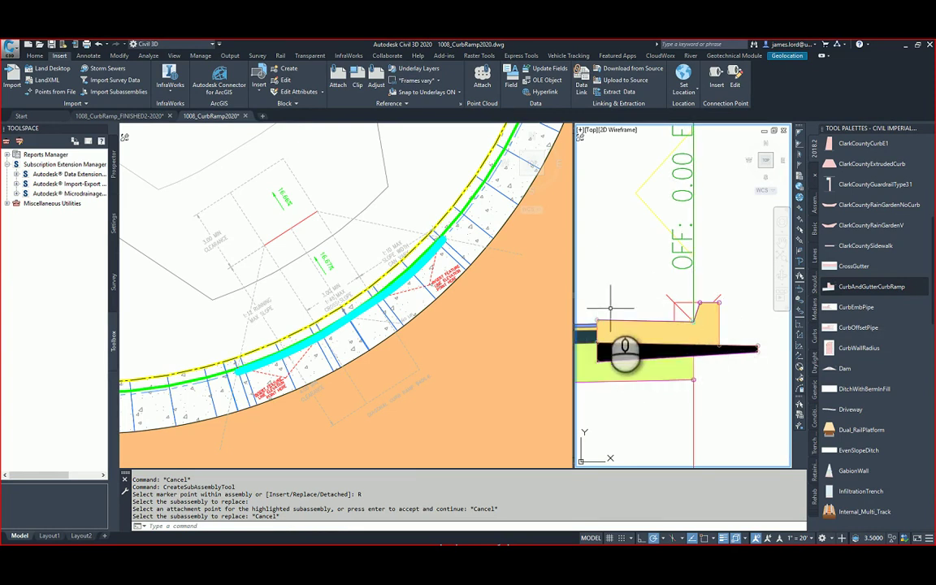
left_click(597, 317)
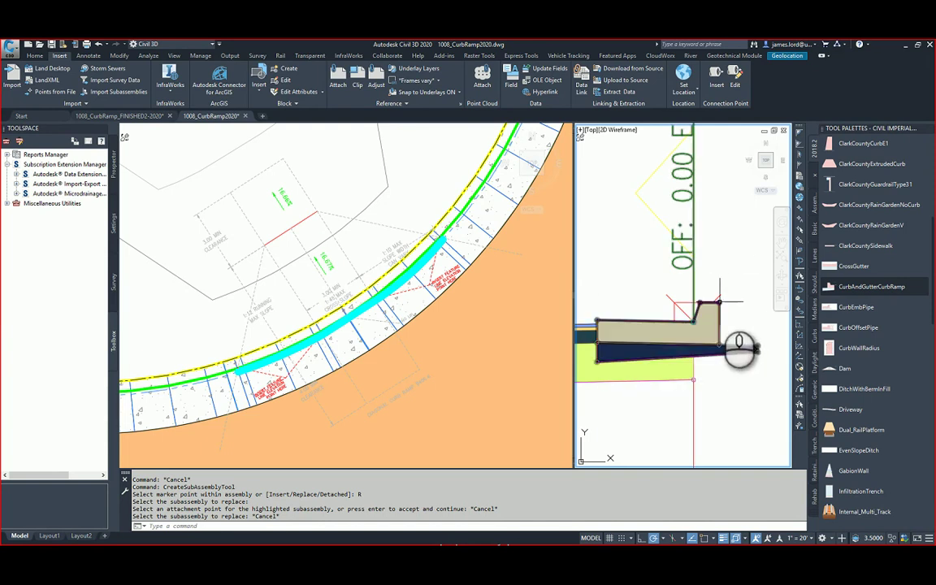
left_click(613, 321)
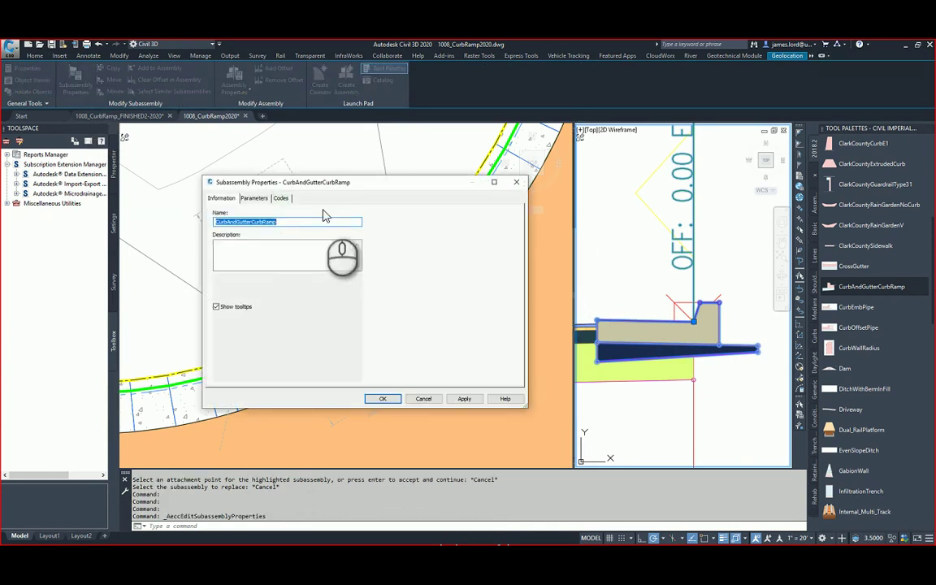
left_click(254, 200)
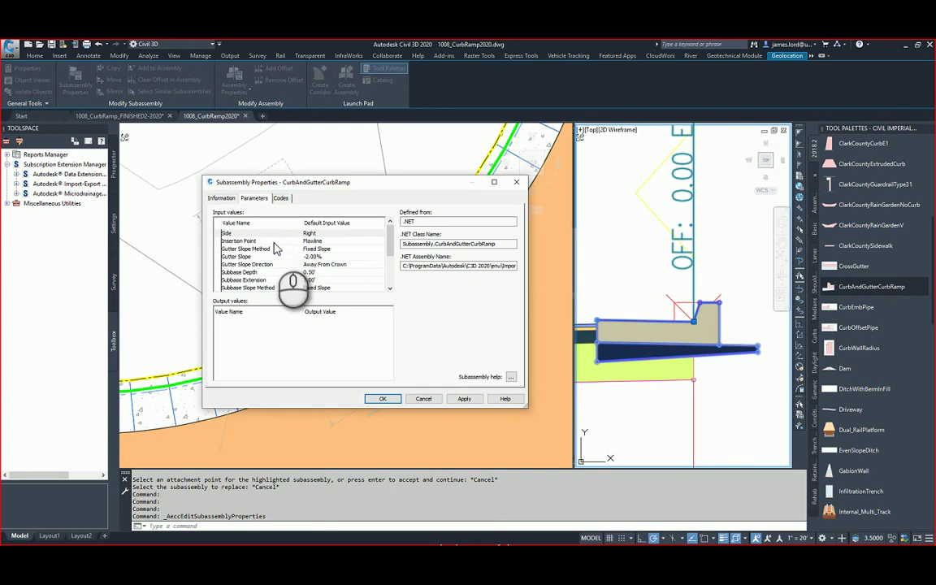
left_click(261, 241)
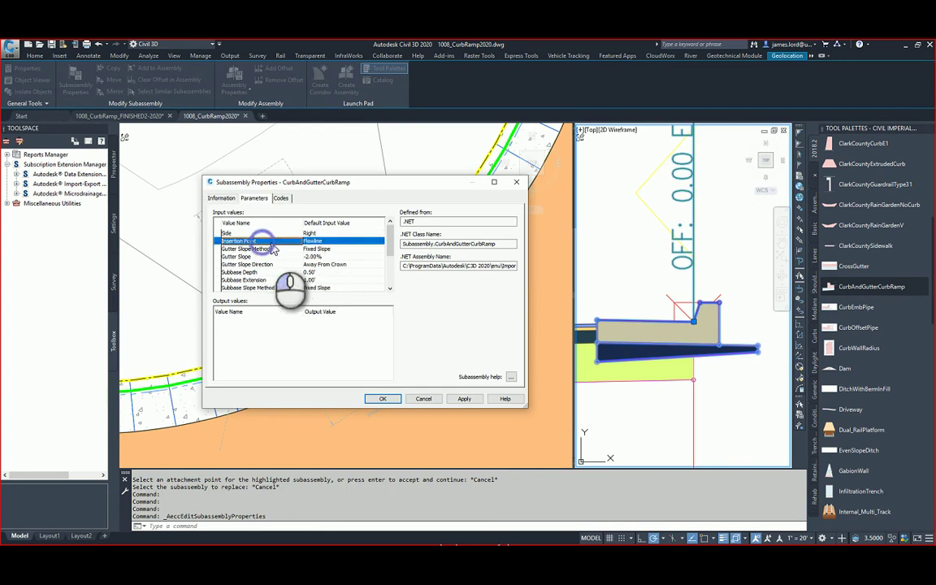
double_click(333, 241)
left_click(360, 292)
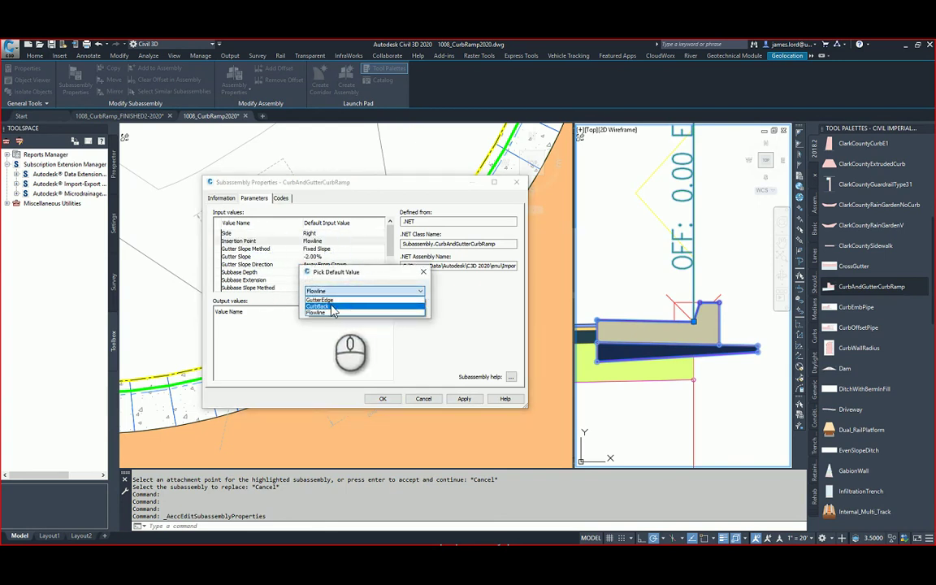
left_click(321, 299)
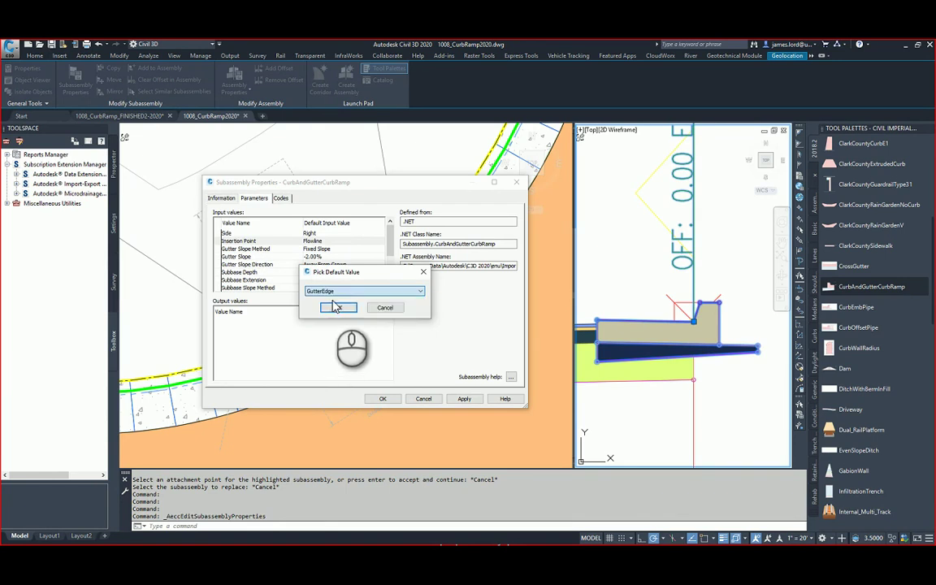
left_click(383, 309)
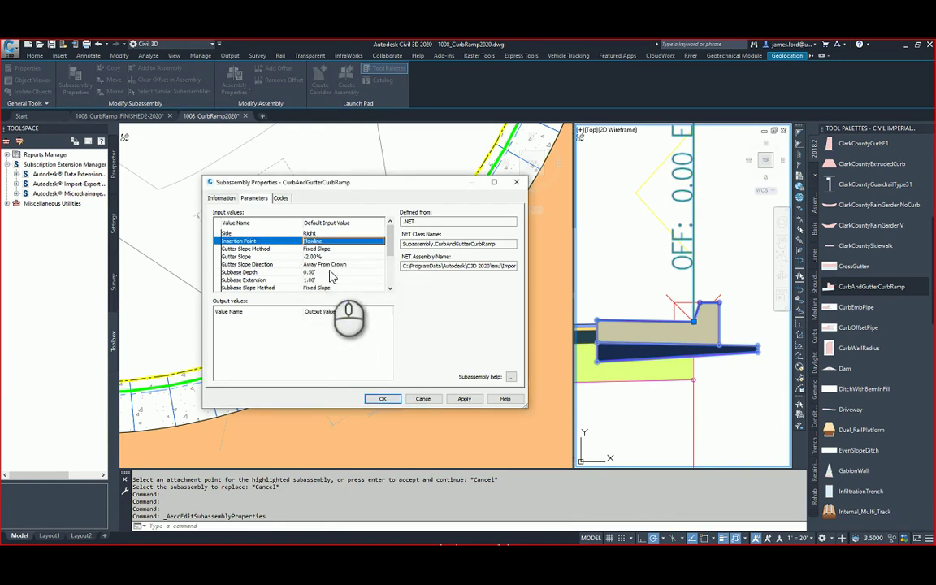
Set the side of the CurbAndGutterCurbRamp subassembly to Left.
left_click(321, 234)
left_click(321, 235)
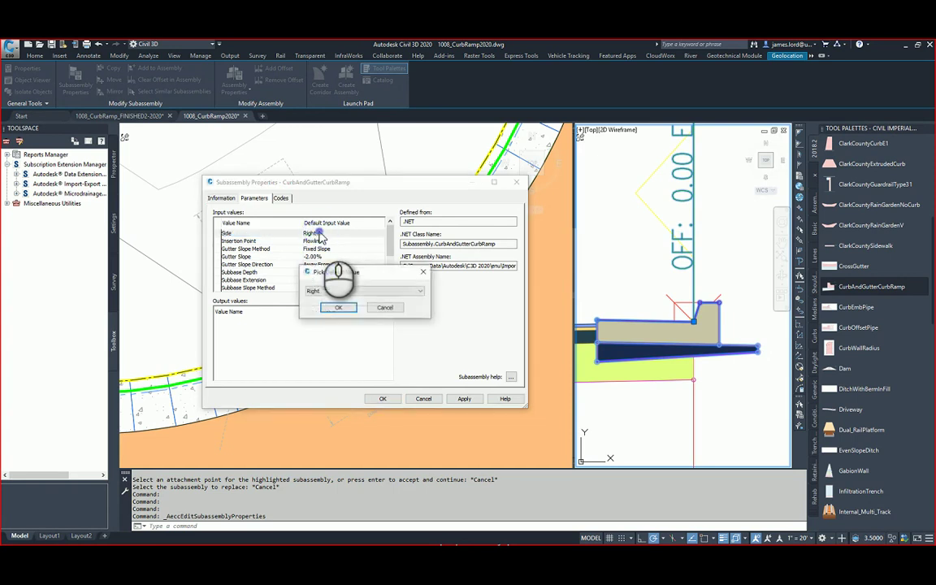
left_click(341, 291)
left_click(336, 300)
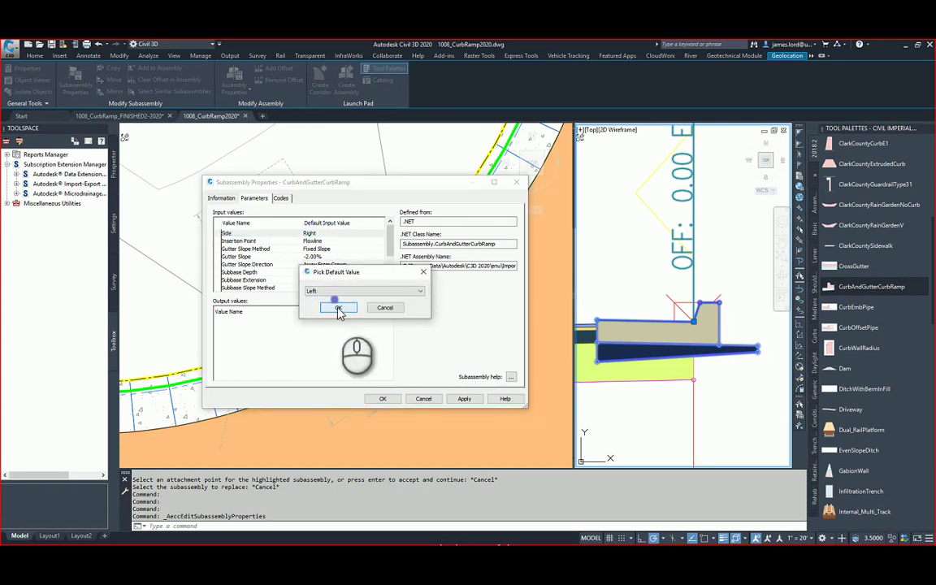
left_click(338, 308)
left_click(382, 398)
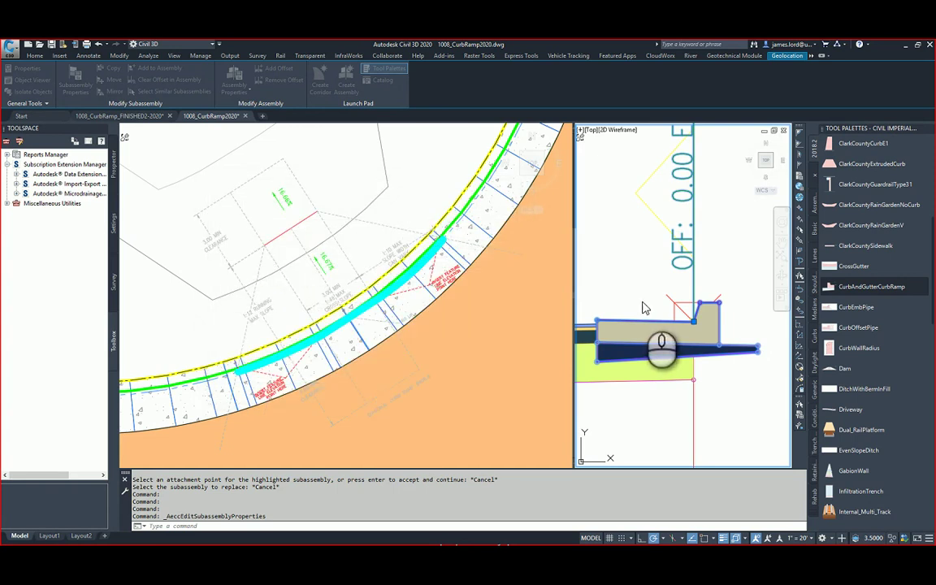
middle_click_drag(695, 301, 639, 308)
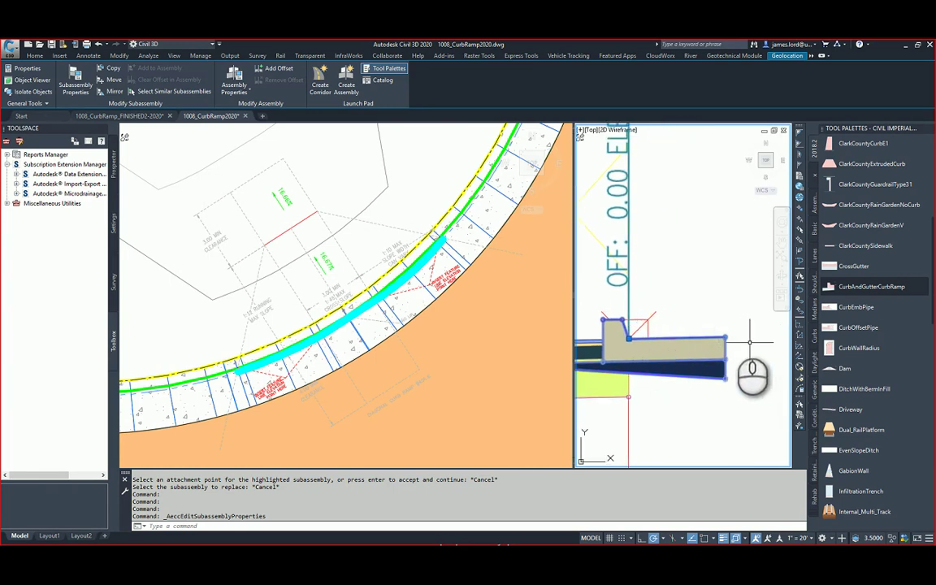
Reopen the subassembly properties of the CurbAndGutterCurbRamp and set its side to Right.
right_click(695, 342)
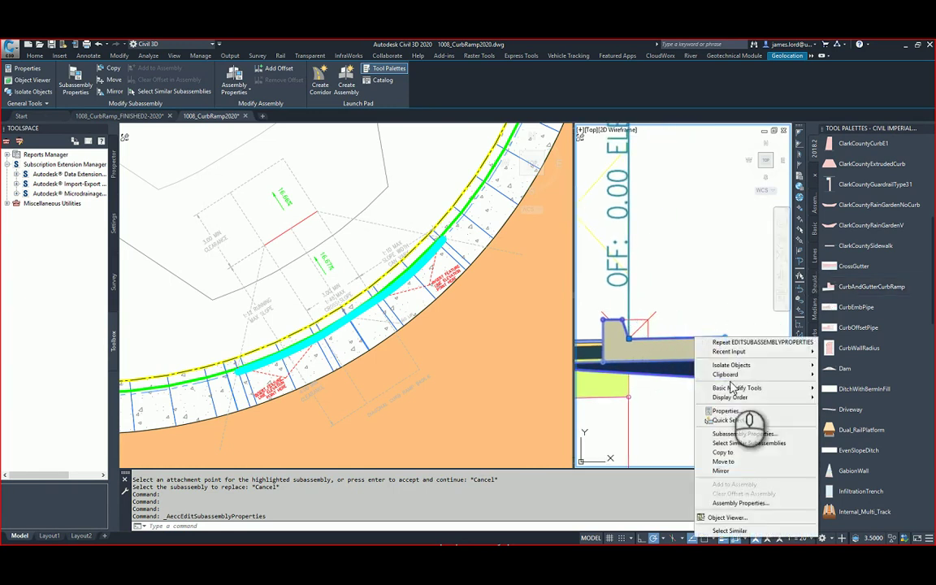
left_click(730, 434)
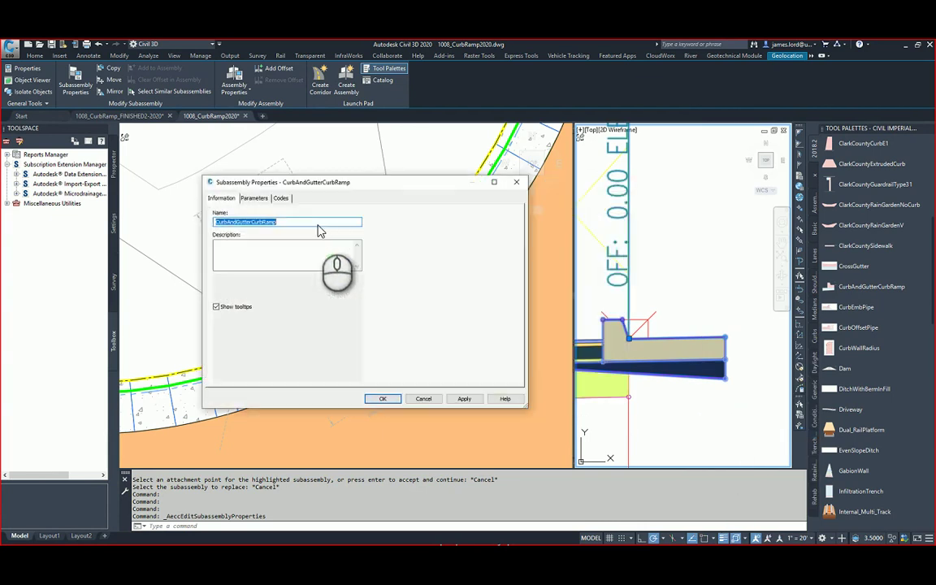
left_click(254, 198)
double_click(319, 234)
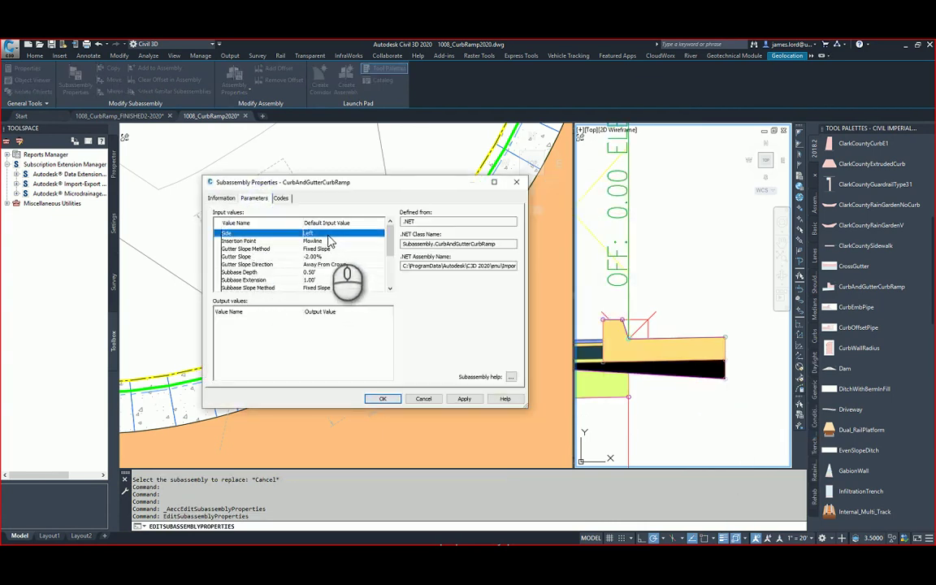
left_click(336, 291)
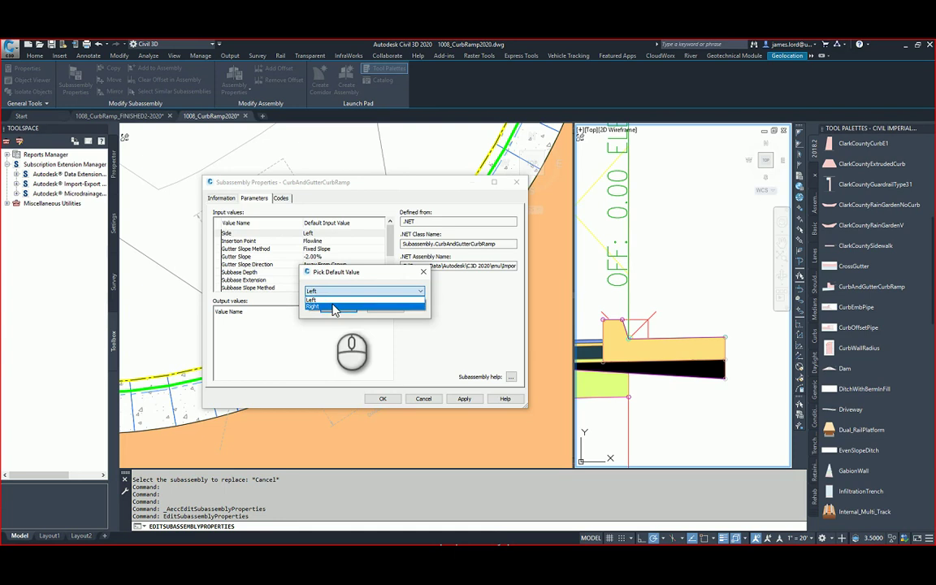
left_click(337, 306)
left_click(337, 307)
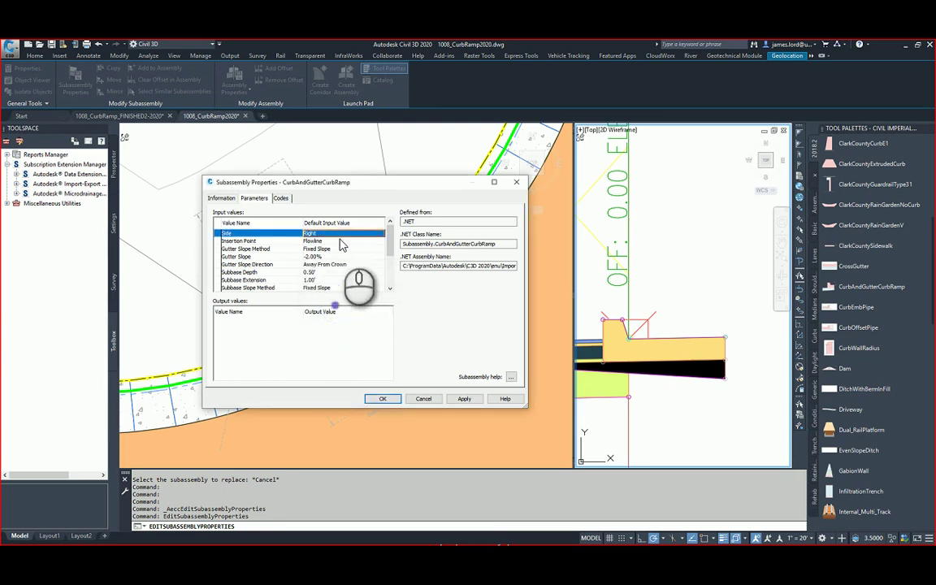
Set the insertion point of the CurbAndGutterCurbRamp subassembly to GutterEdge and apply the change.
double_click(319, 242)
left_click(335, 291)
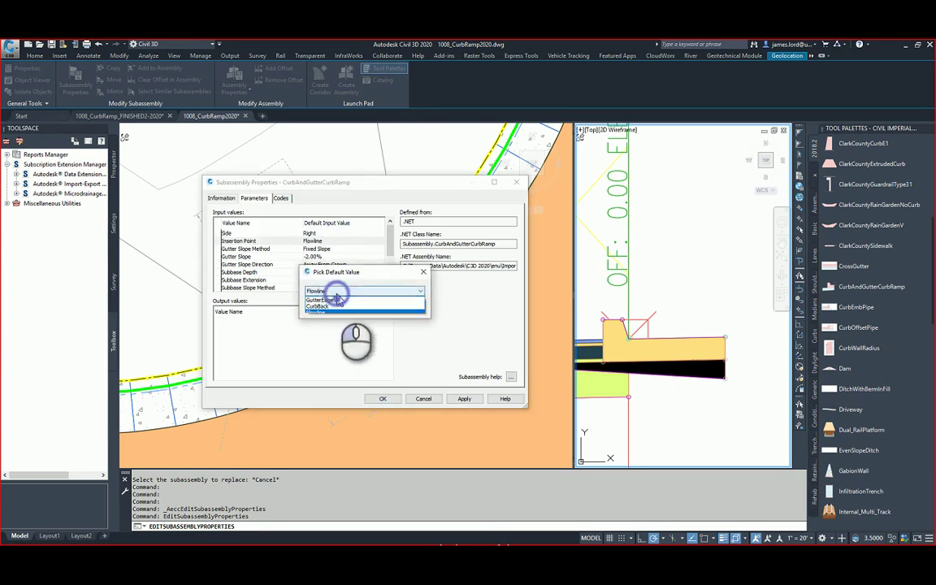
left_click(337, 306)
left_click(340, 308)
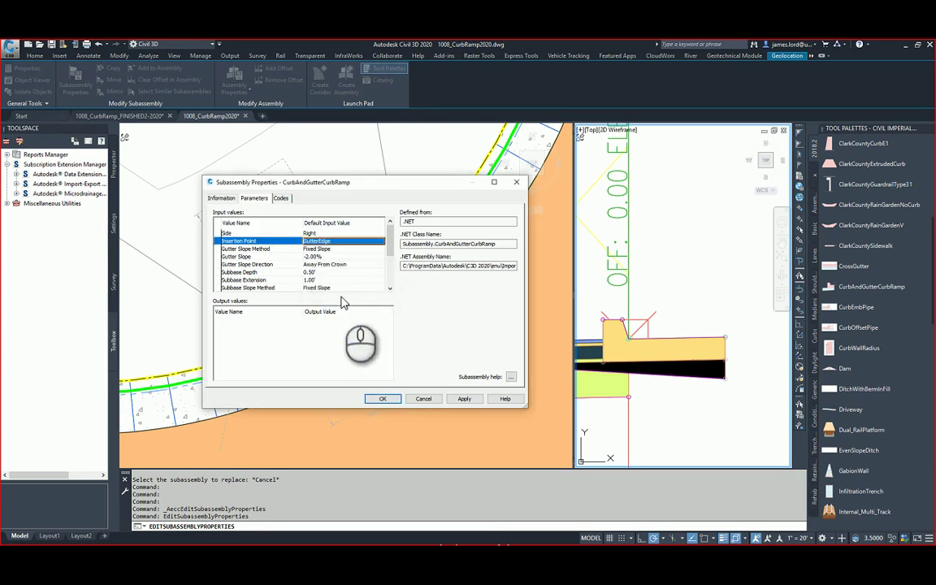
left_click(461, 398)
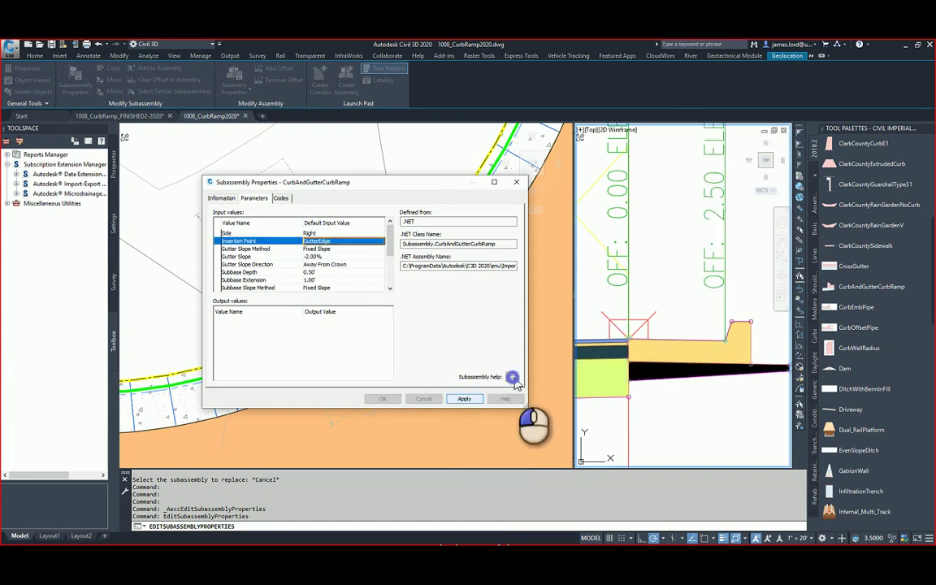
Consult the help for the CurbAndGutterCurbRamp subassembly and inspect its curb face and top of curb in the assembly.
left_click(507, 377)
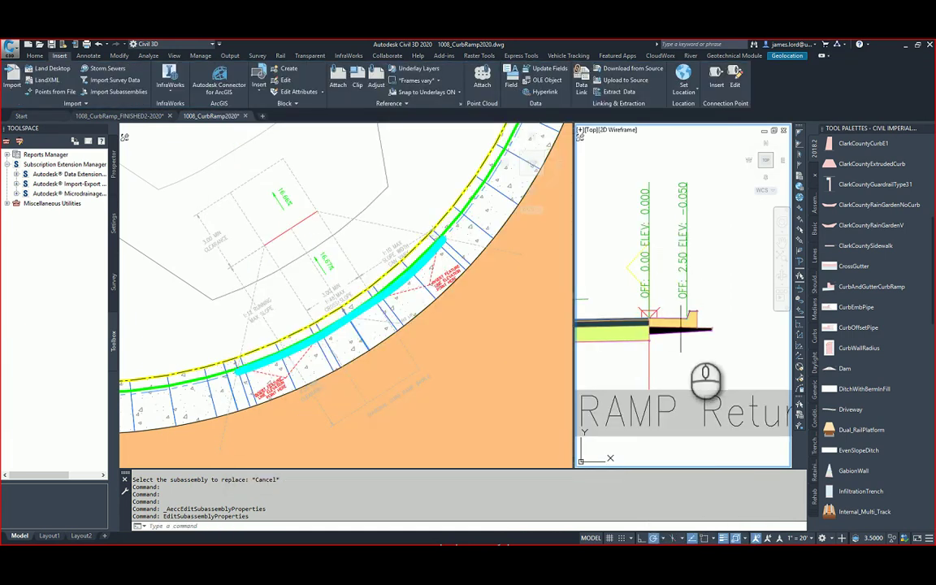
scroll(680, 329, "up", 6)
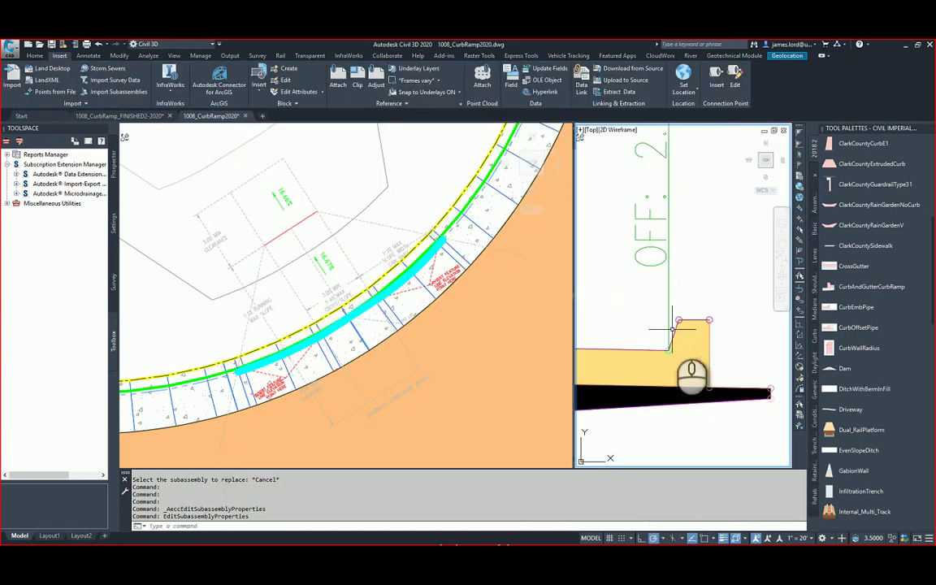
left_click(675, 320)
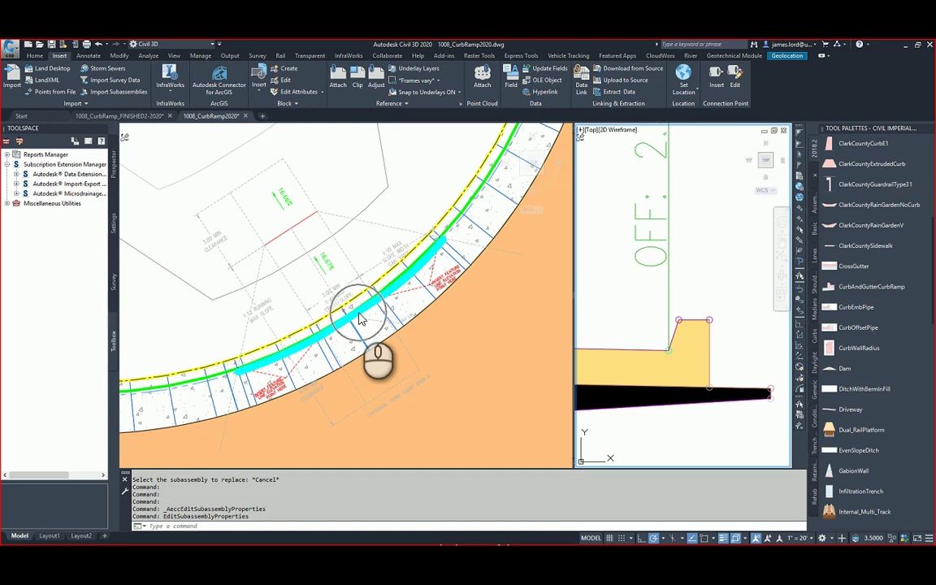
Select the cyan polyline along the curb return and check its vertices against the curb ramp block.
left_click(421, 219)
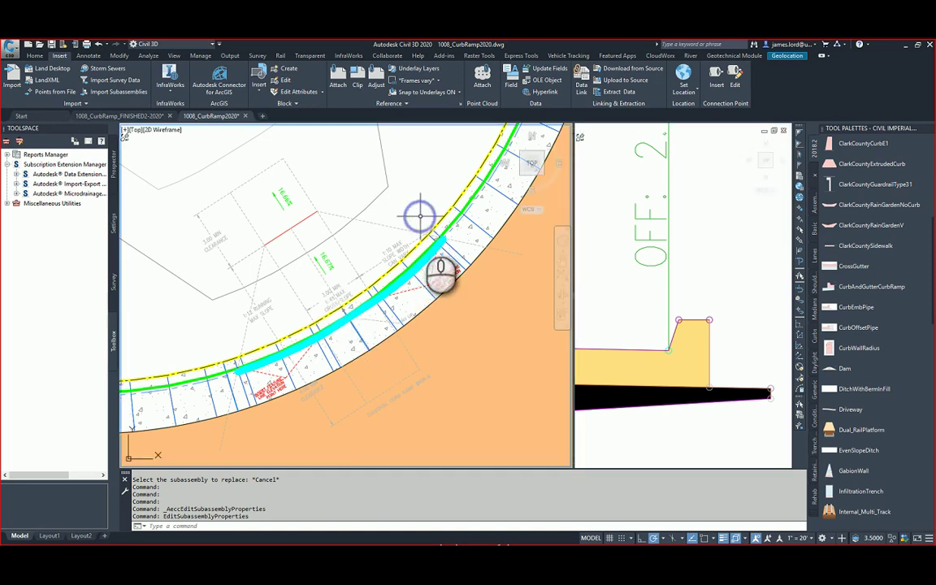
scroll(438, 236, "up", 3)
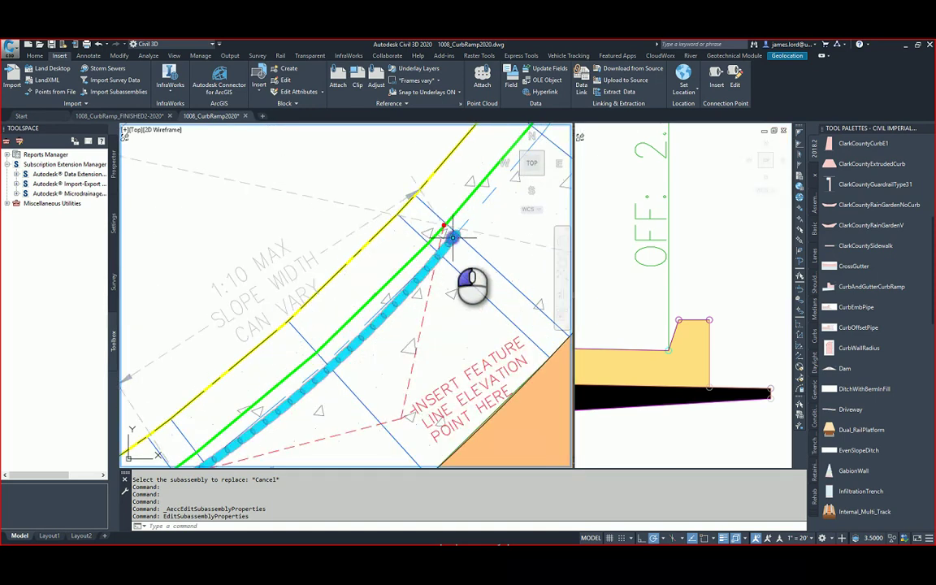
scroll(403, 280, "down", 4)
scroll(396, 284, "up", 3)
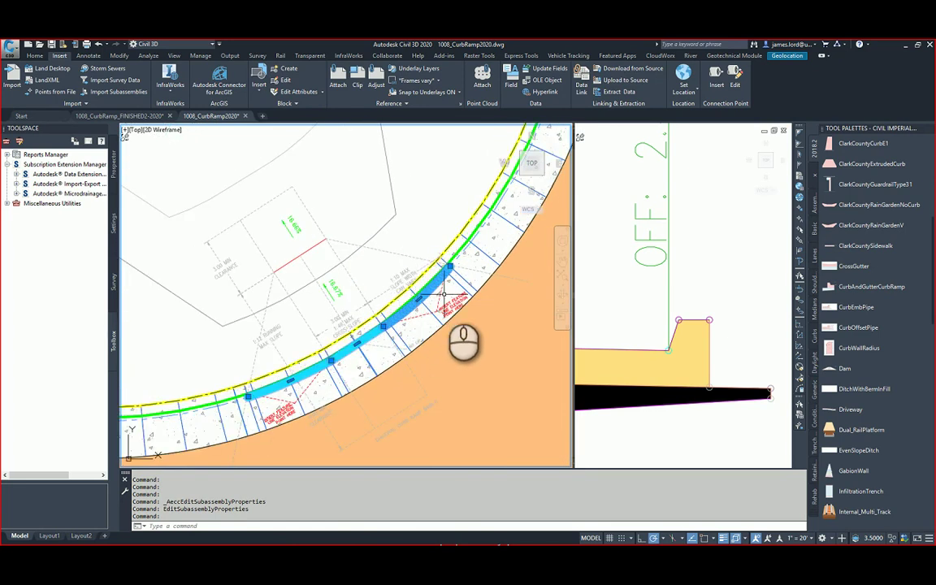
mouse_move(444, 294)
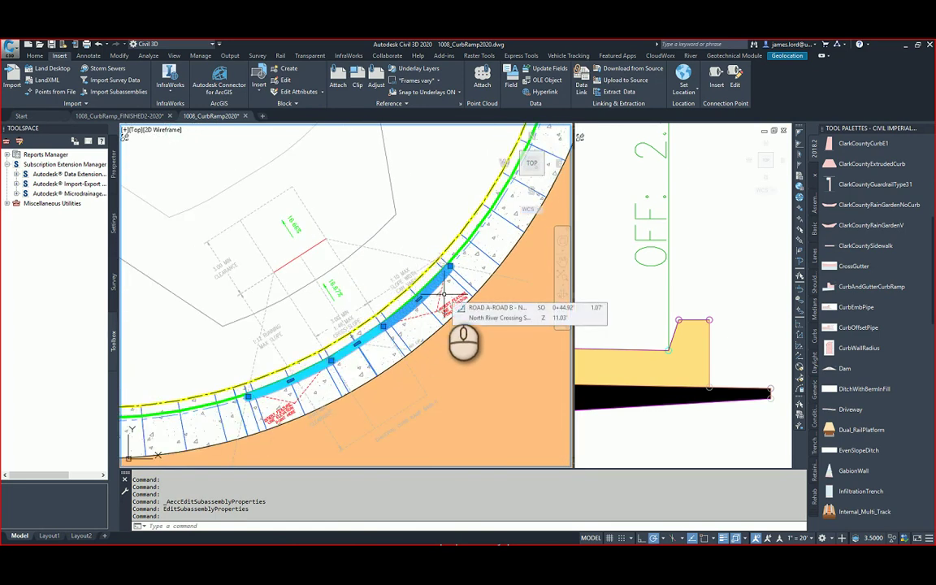
left_click(327, 358)
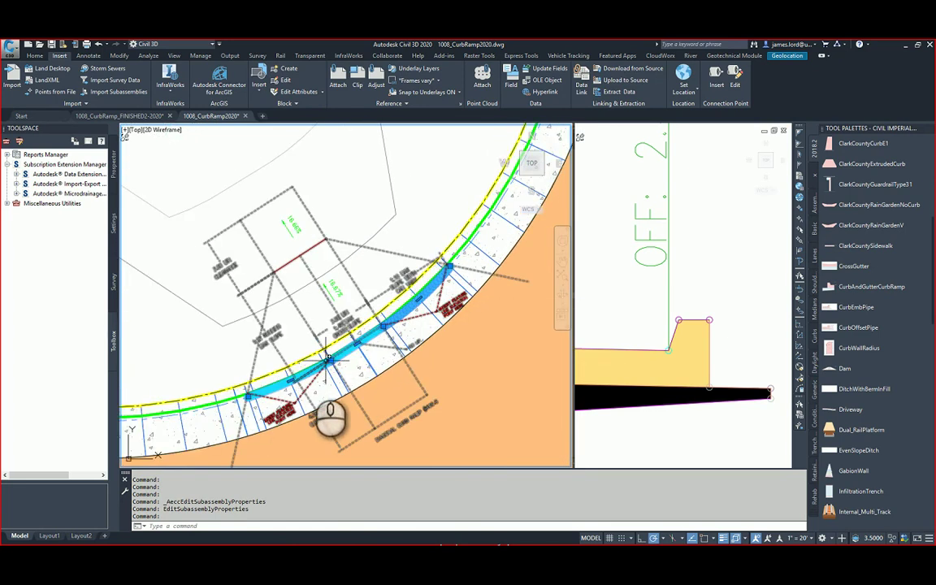
key("Escape")
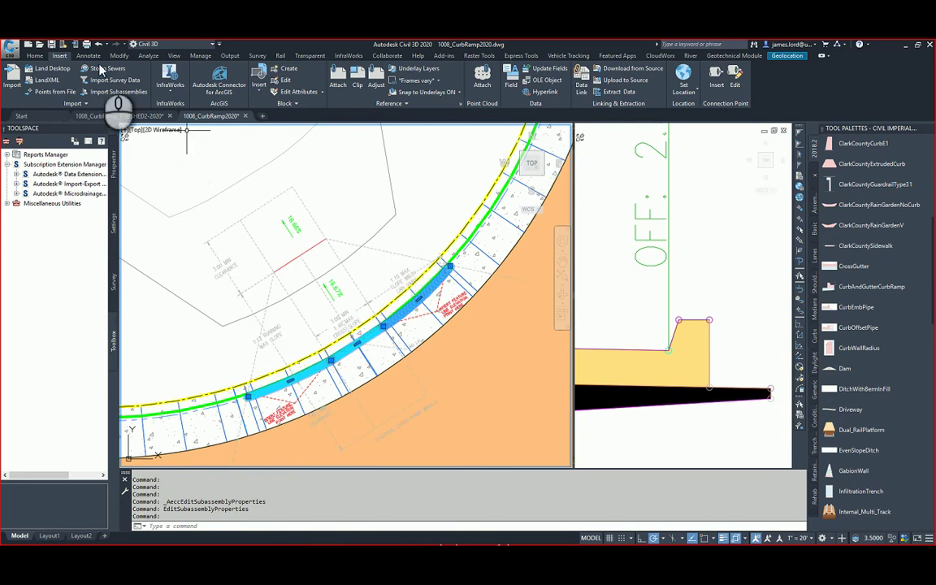
Create a feature line from the selected polyline, named "ADA ramp NE ROad A-B", with the Basic Feature Line style and elevations assigned.
left_click(40, 56)
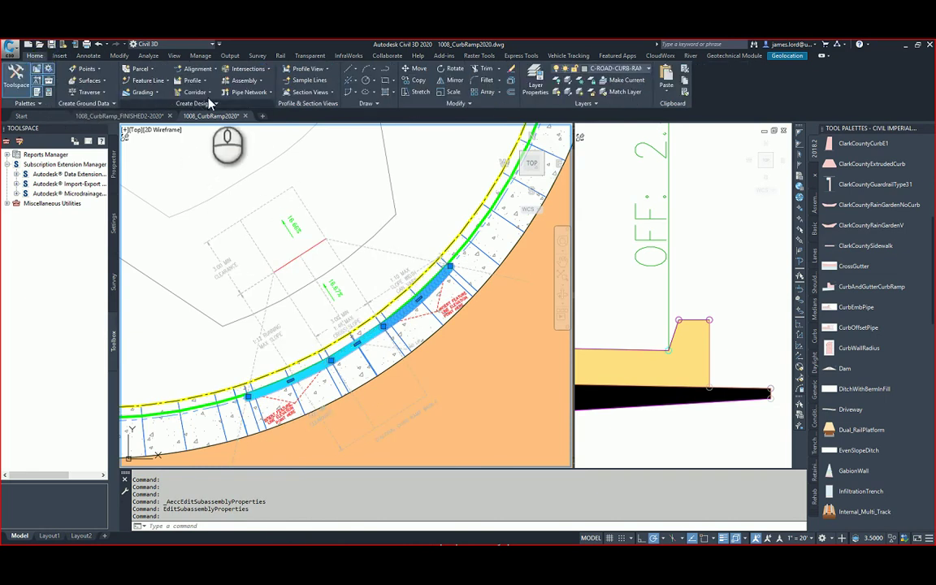
left_click(146, 80)
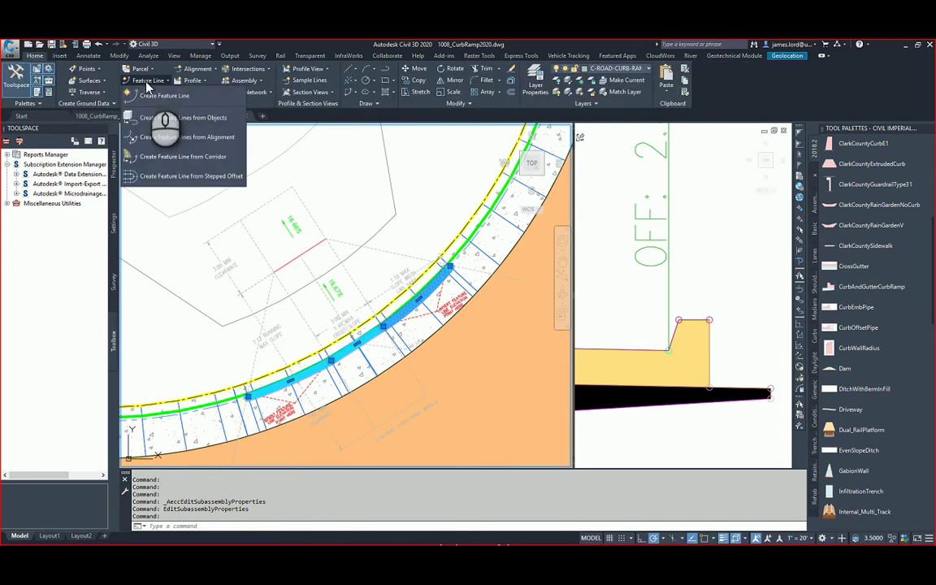
left_click(237, 118)
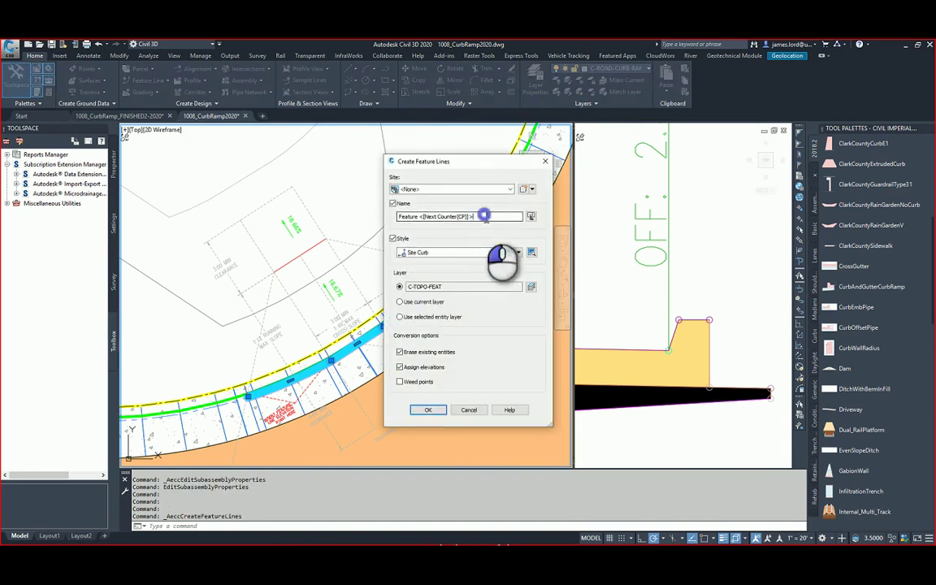
left_click_drag(484, 215, 364, 216)
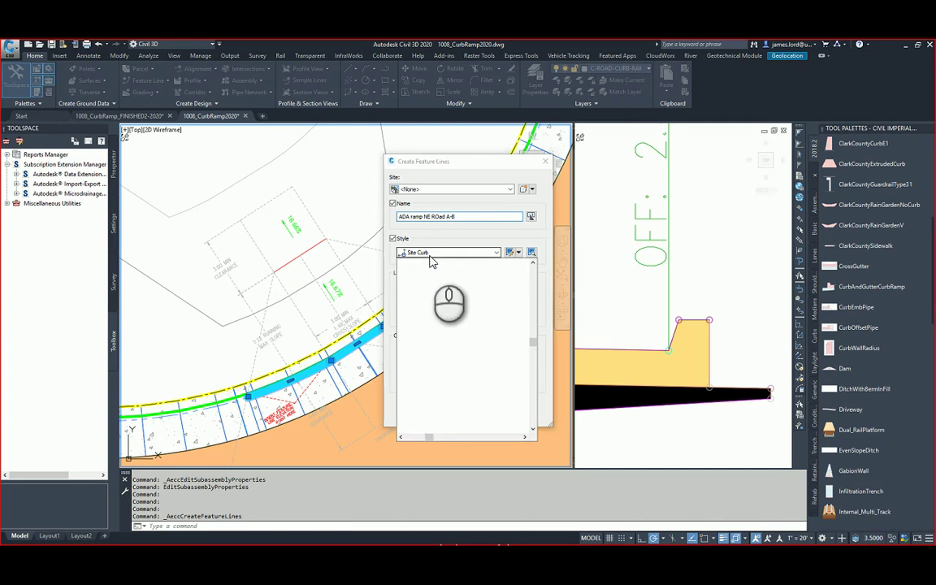
left_click(433, 255)
scroll(483, 341, "up", 10)
scroll(500, 313, "up", 2)
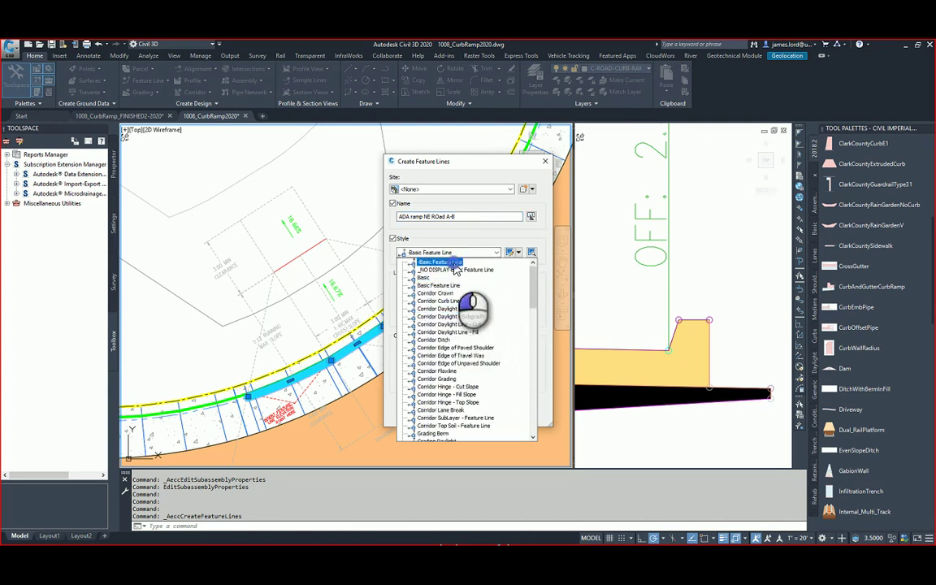
left_click(442, 285)
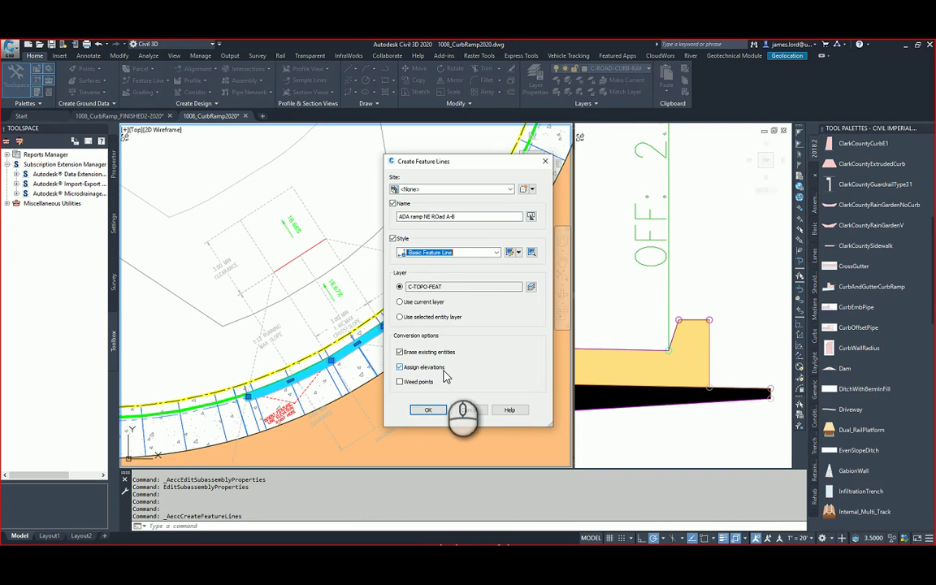
left_click(428, 409)
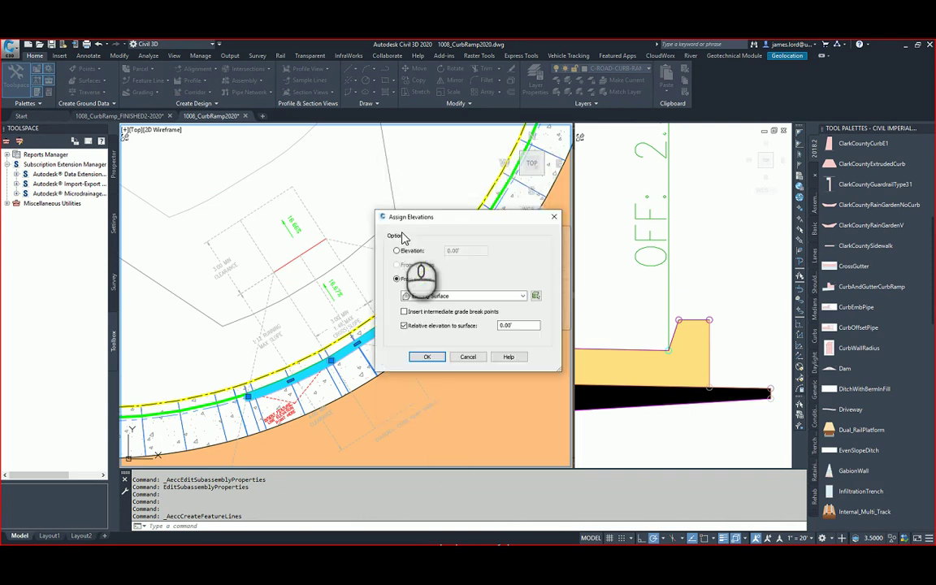
Assign the feature line's elevations from North River Crossing Surface - Top, keeping them relative to the surface with a 0.00' offset.
left_click_drag(428, 217, 413, 160)
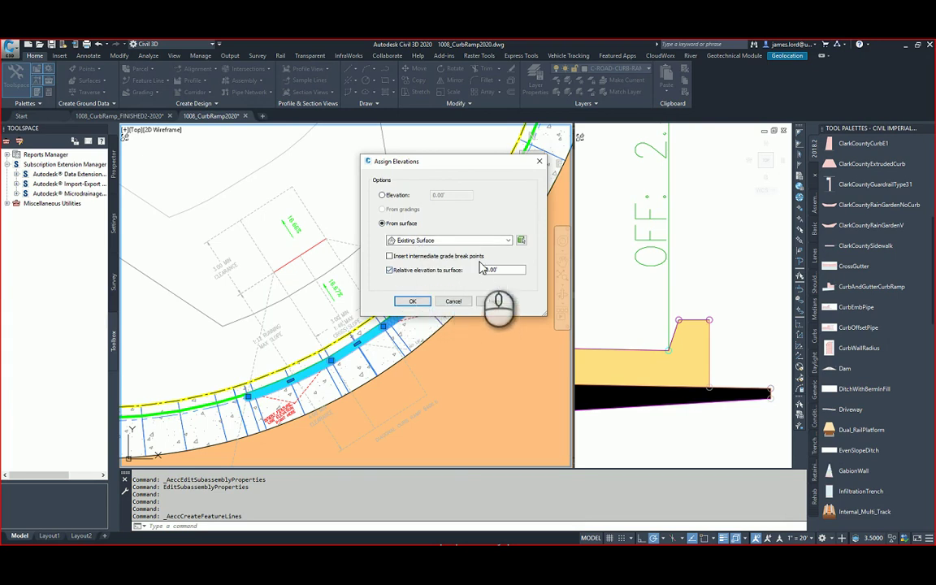
left_click(464, 241)
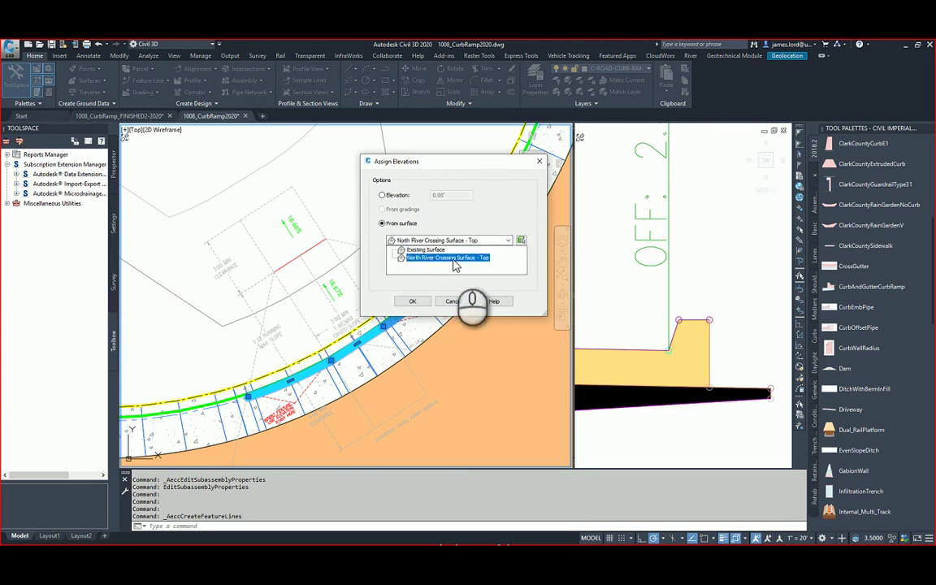
left_click(455, 260)
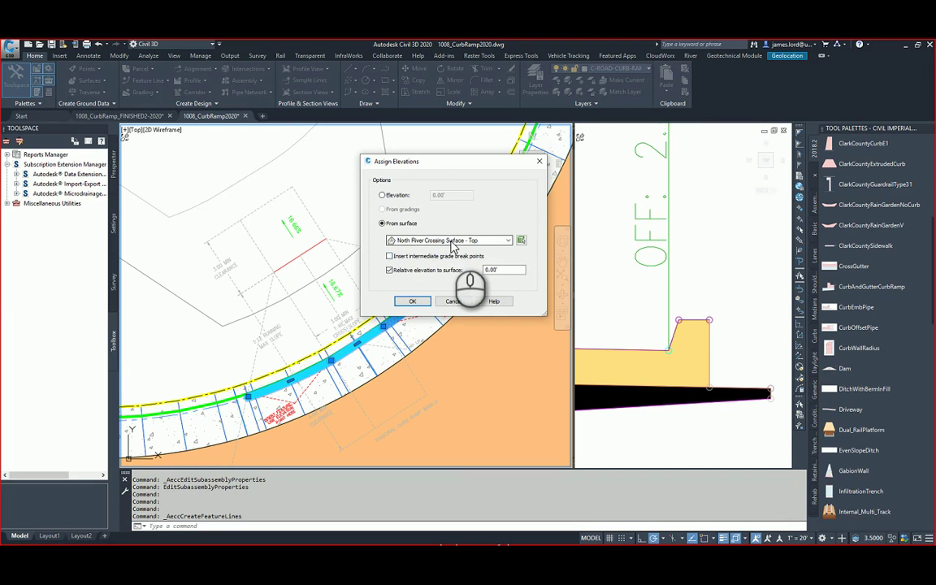
double_click(501, 269)
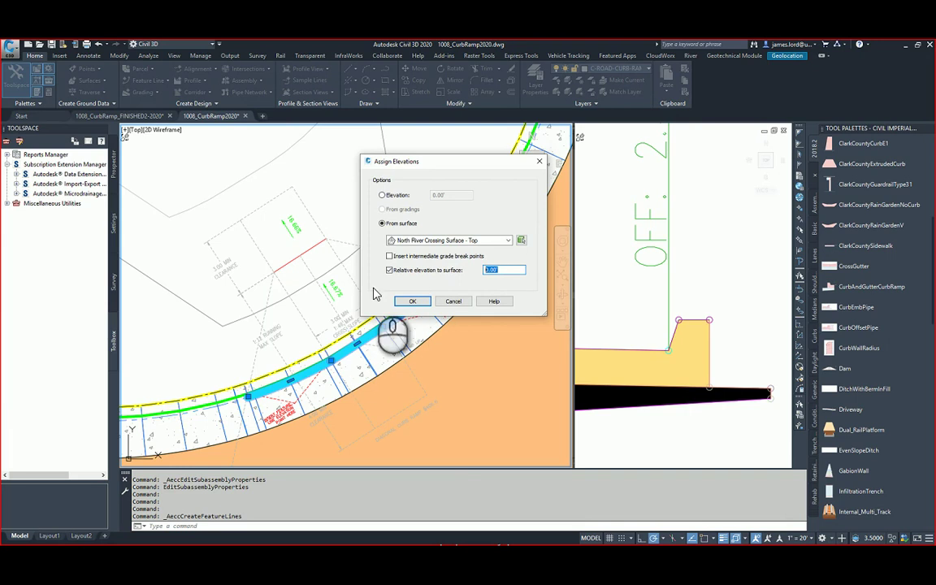
left_click_drag(431, 159, 484, 153)
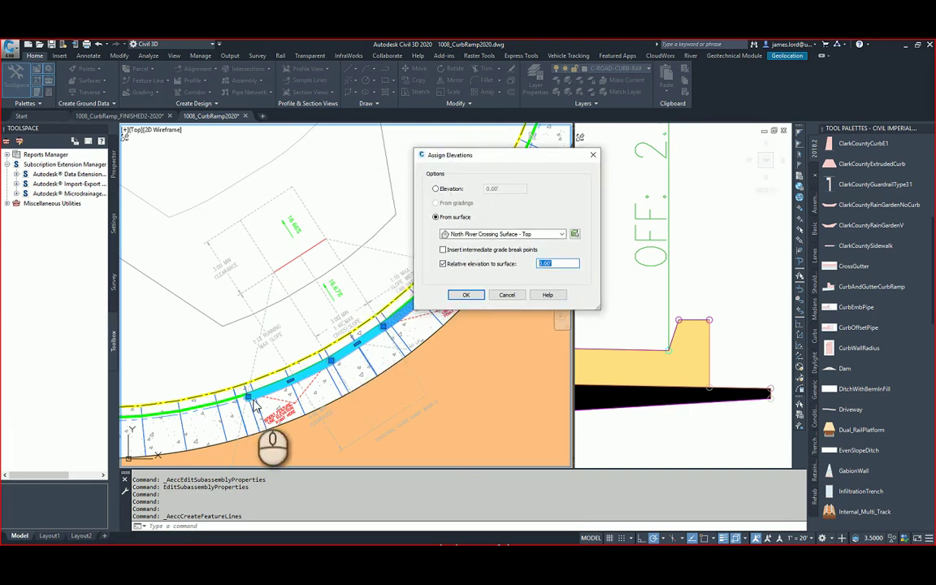
left_click(464, 295)
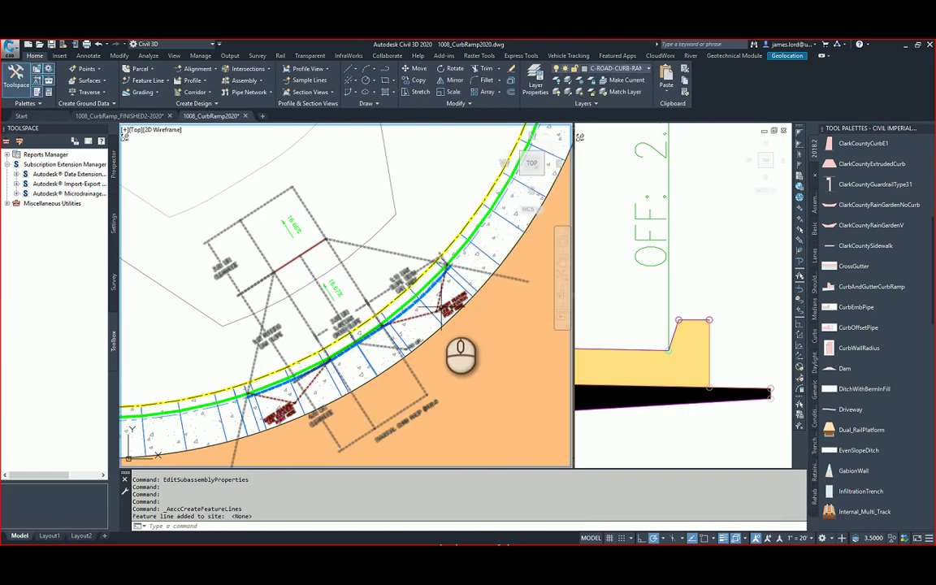
Open the ramp feature line in the Elevation Editor and set the relative elevation at station 0+00.00 to 0.5'.
scroll(375, 321, "up", 3)
key("Escape")
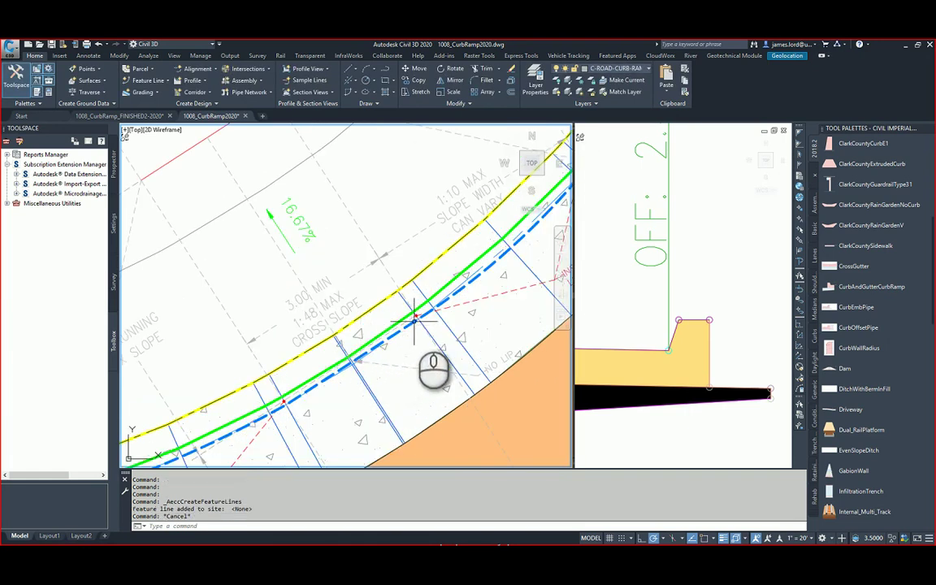
left_click(414, 321)
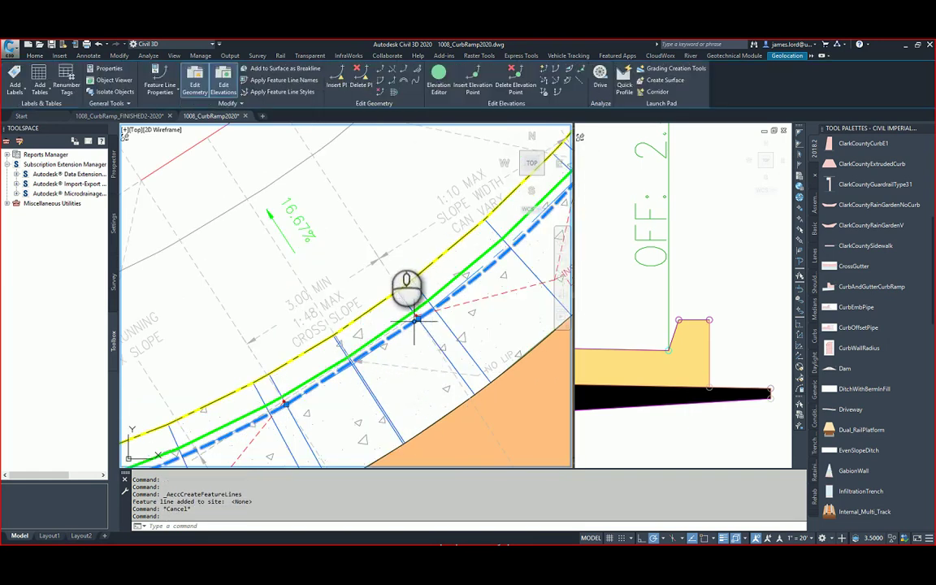
scroll(389, 242, "down", 2)
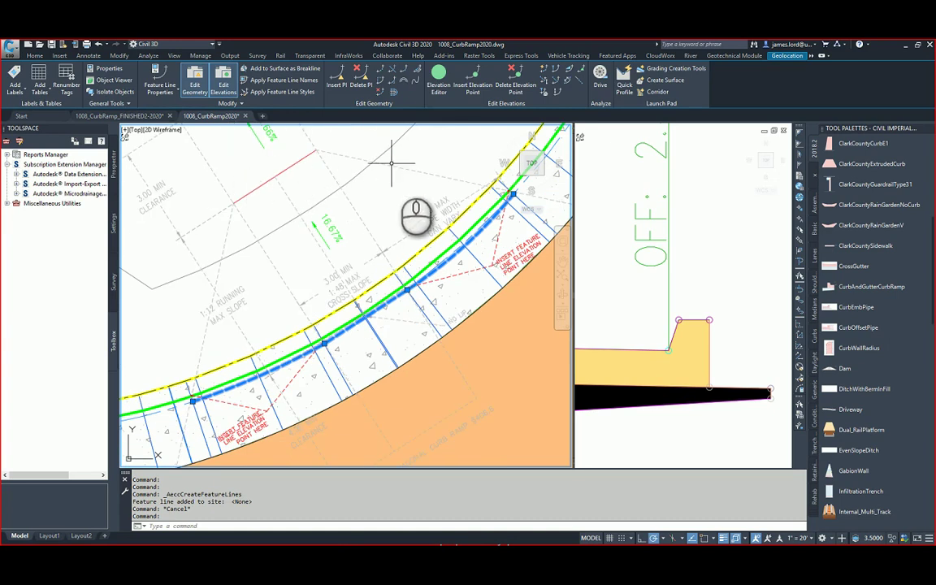
left_click(445, 88)
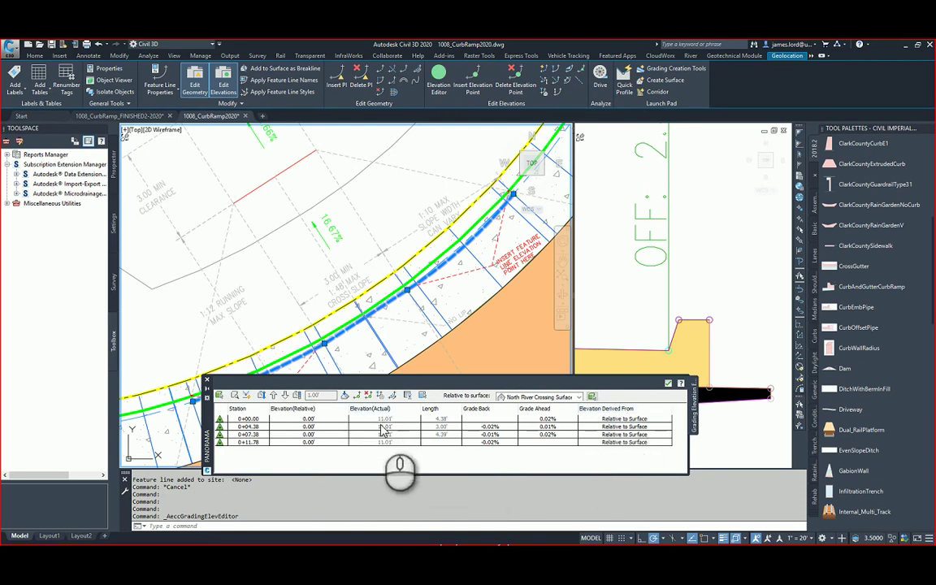
left_click(319, 419)
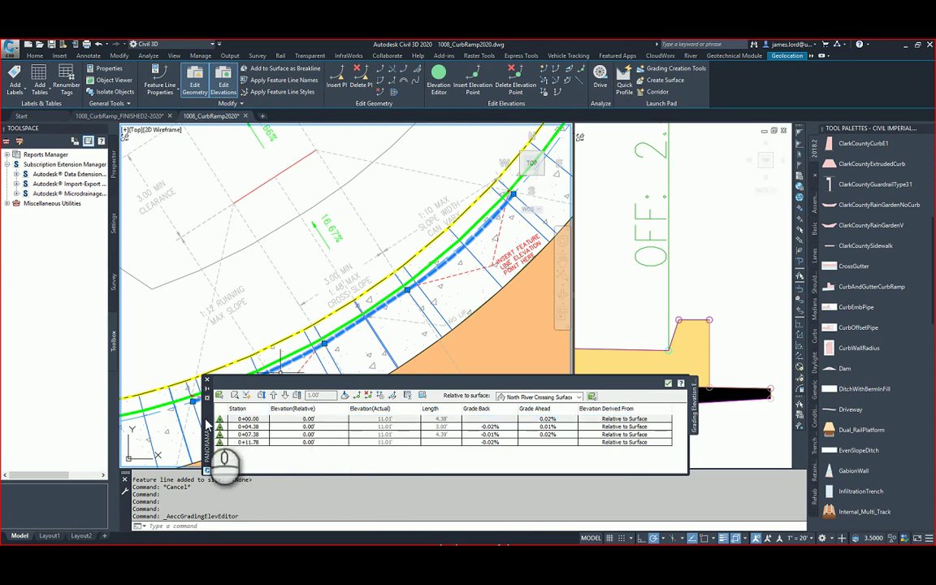
left_click_drag(207, 421, 276, 447)
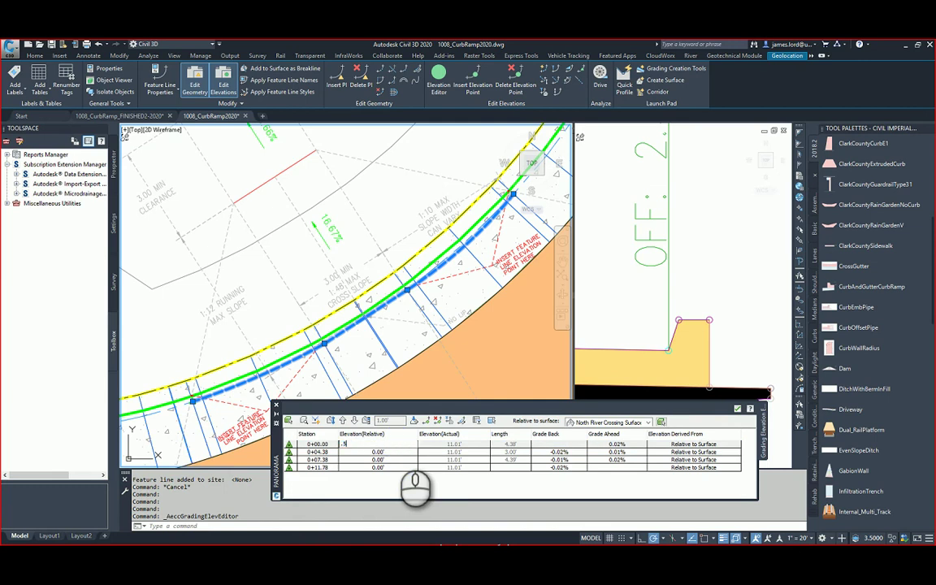
key("Return")
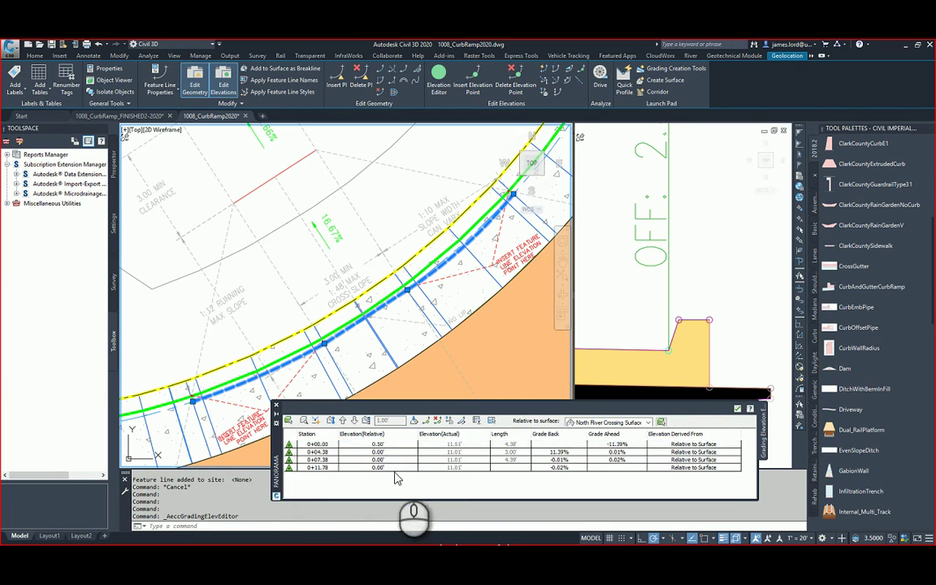
Set the relative elevation at station 0+11.78 to 0.5', then close the Elevation Editor and deselect the feature line.
left_click(394, 469)
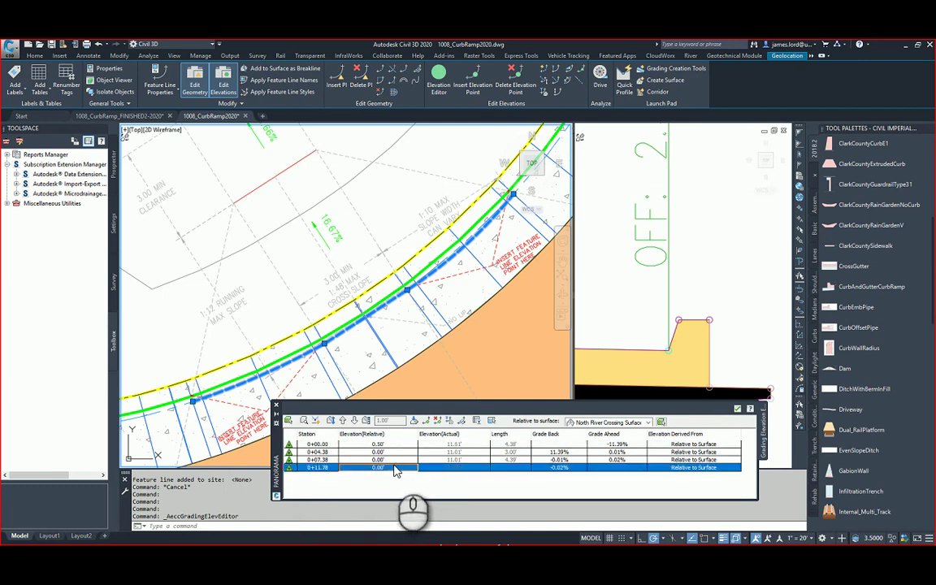
left_click(394, 469)
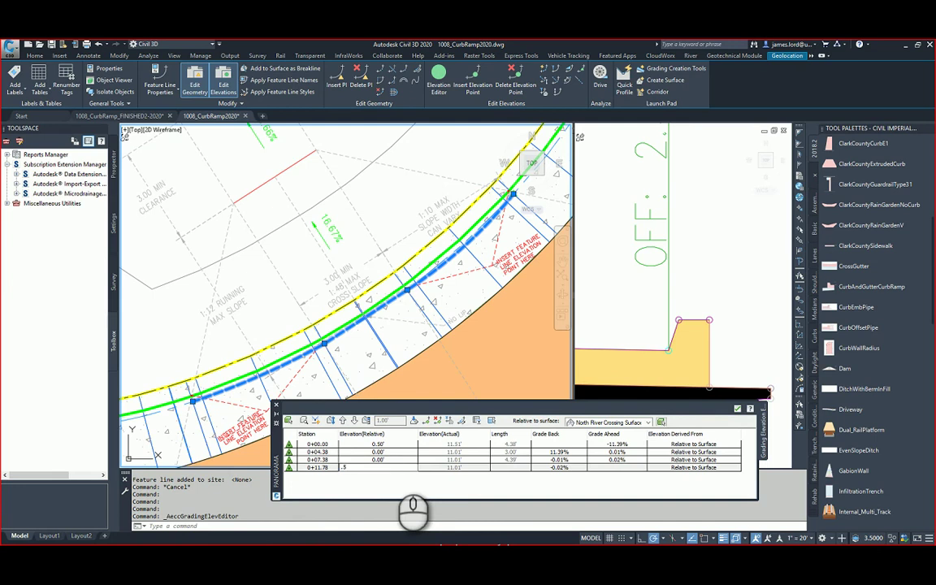
type(".5")
key("Return")
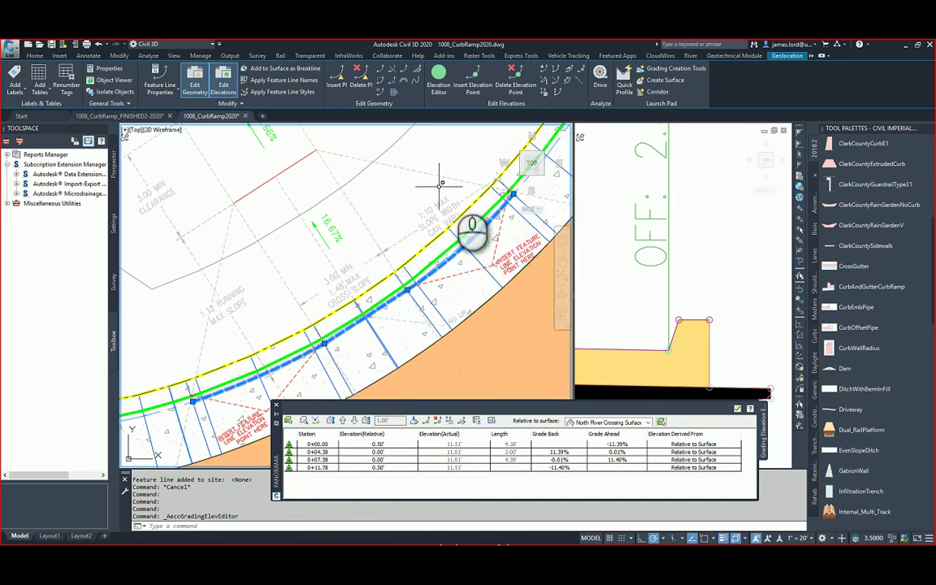
left_click(737, 409)
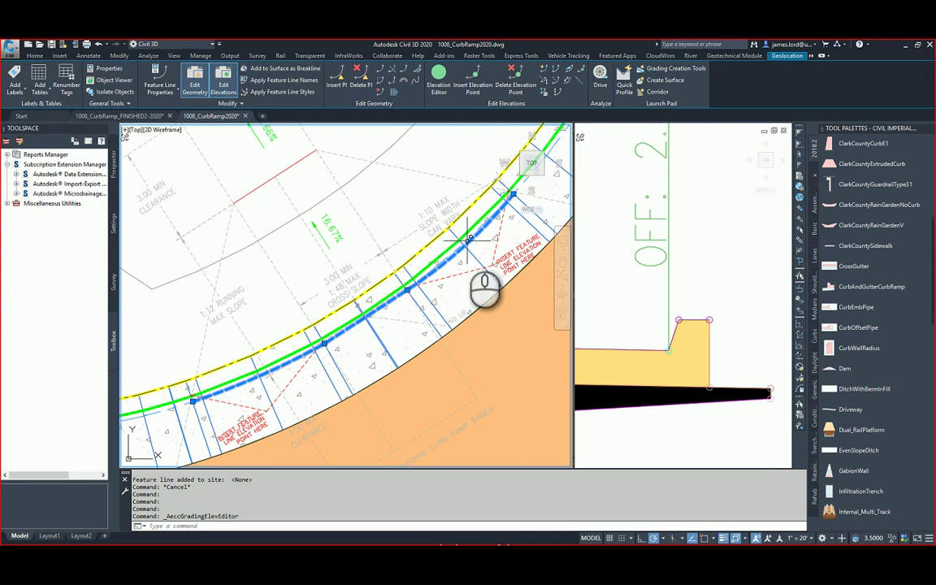
key("Escape")
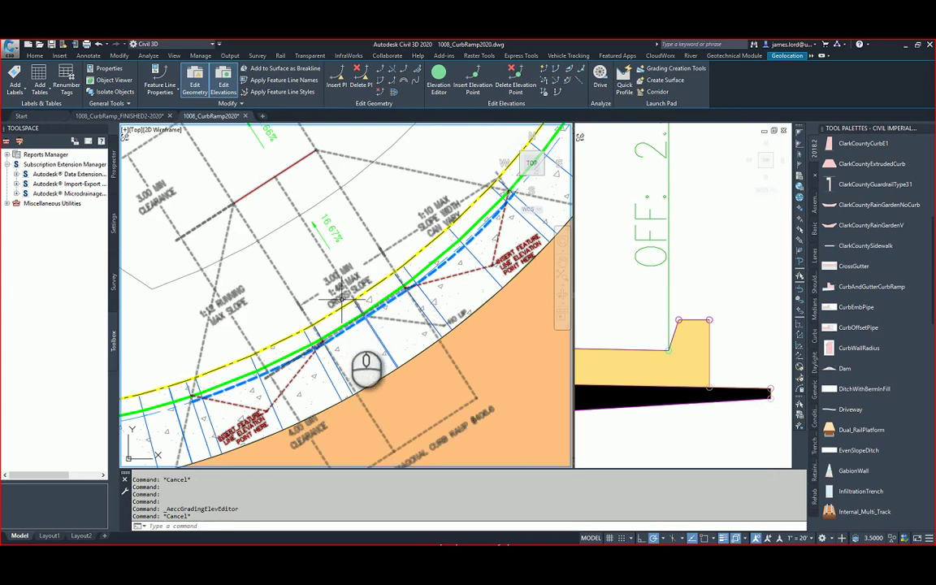
Review the baselines and regions in the North River Crossing corridor's properties, then close them without making changes.
left_click(381, 345)
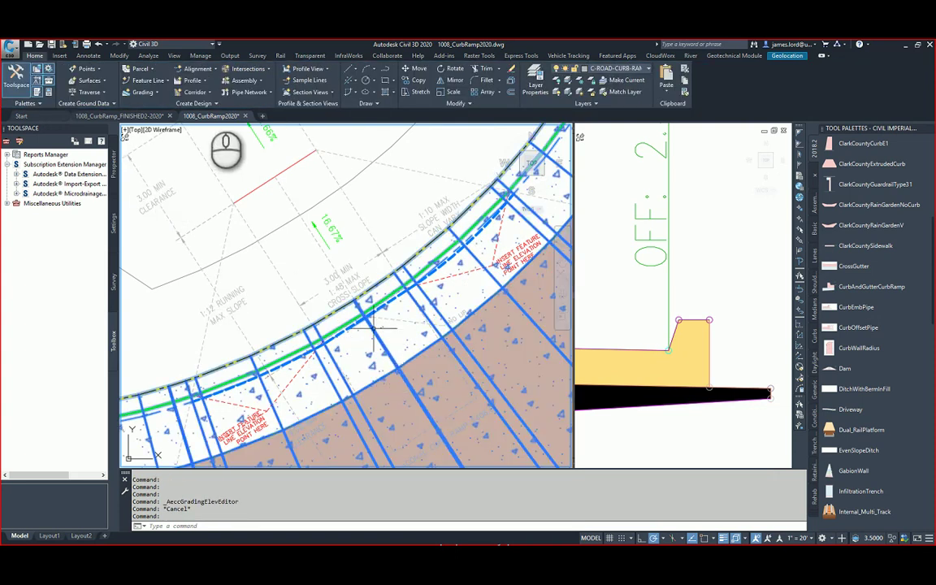
left_click(116, 75)
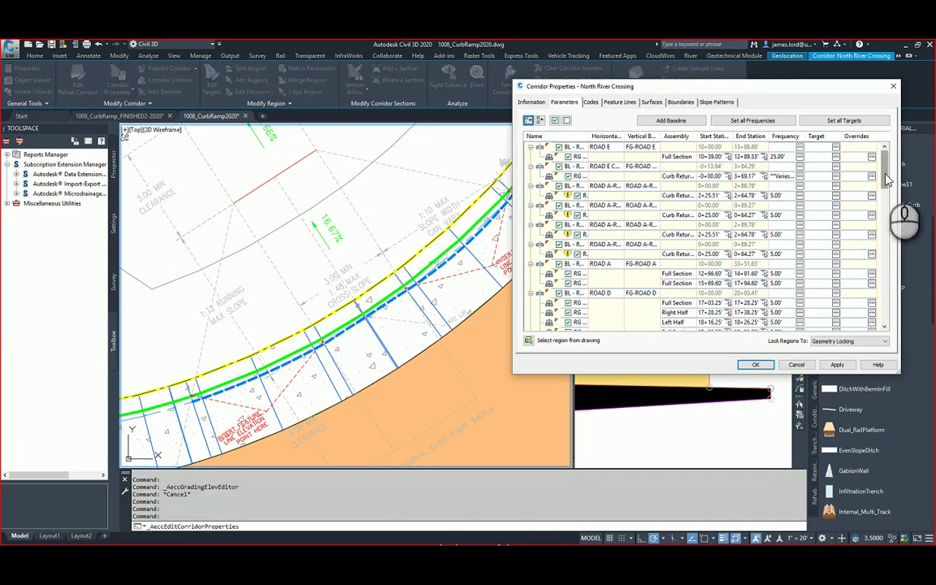
left_click_drag(883, 180, 884, 329)
left_click(895, 87)
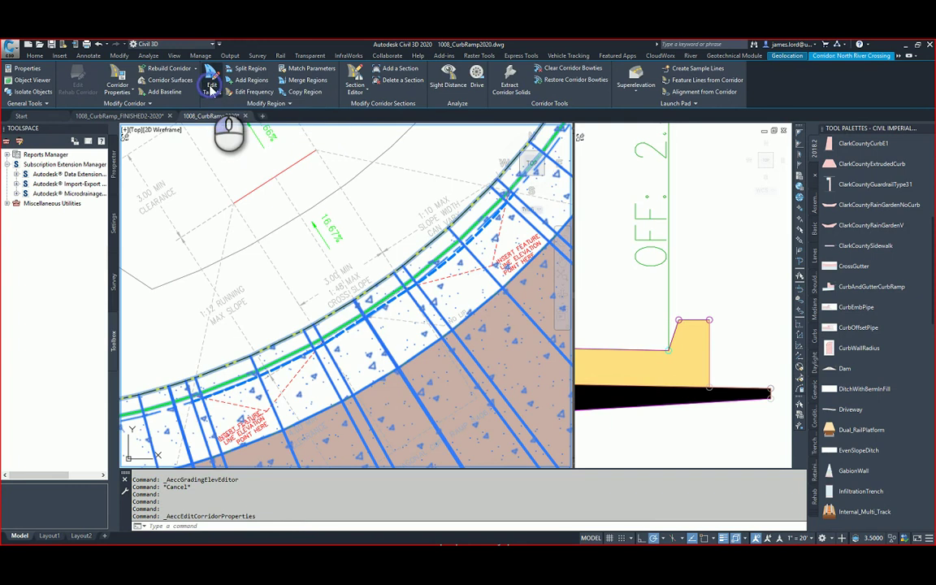
Map the Top Of Curb Target of the ADA Curb RAMP Returns region (0+25.00 to 0+75.07) to the dashed ADA ramp feature line.
left_click(214, 92)
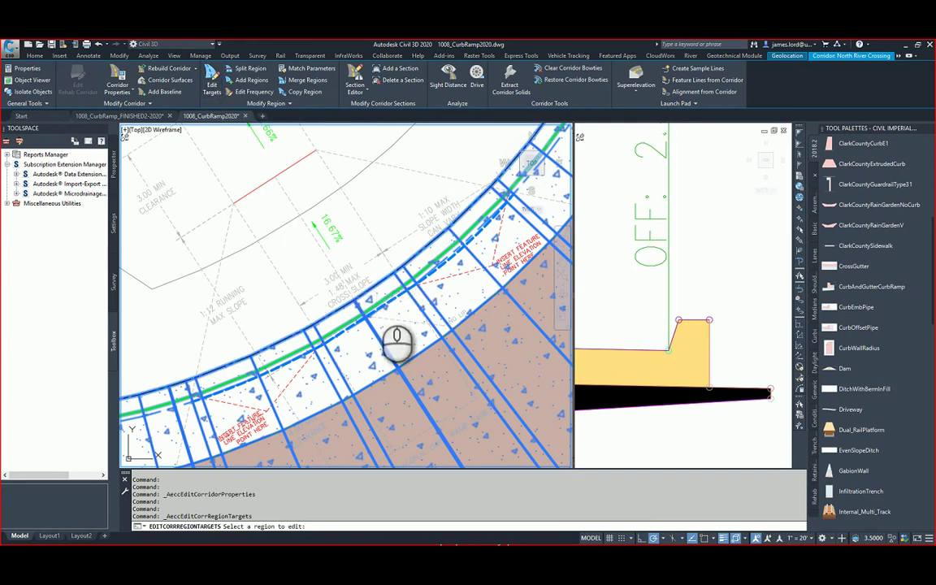
left_click(397, 338)
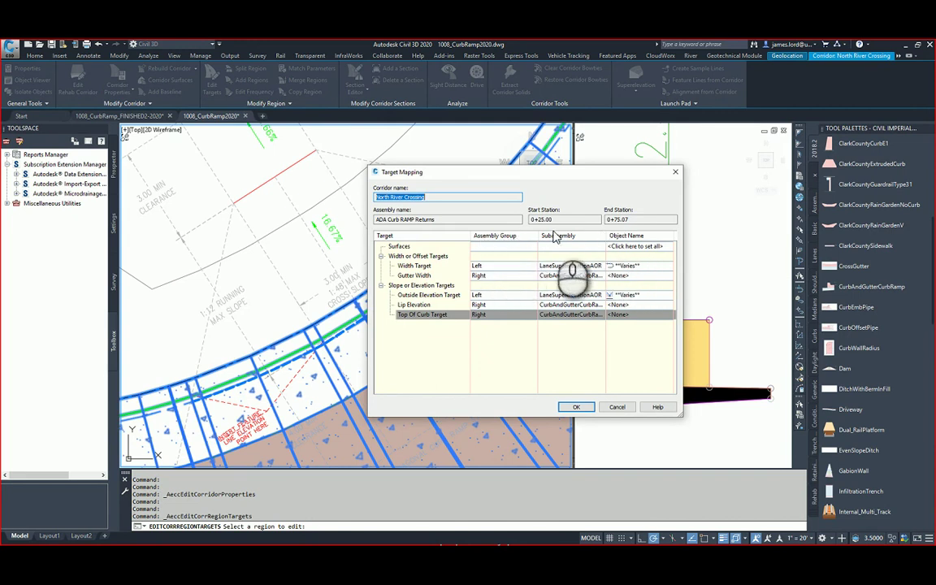
left_click(525, 235)
left_click_drag(525, 235, 476, 241)
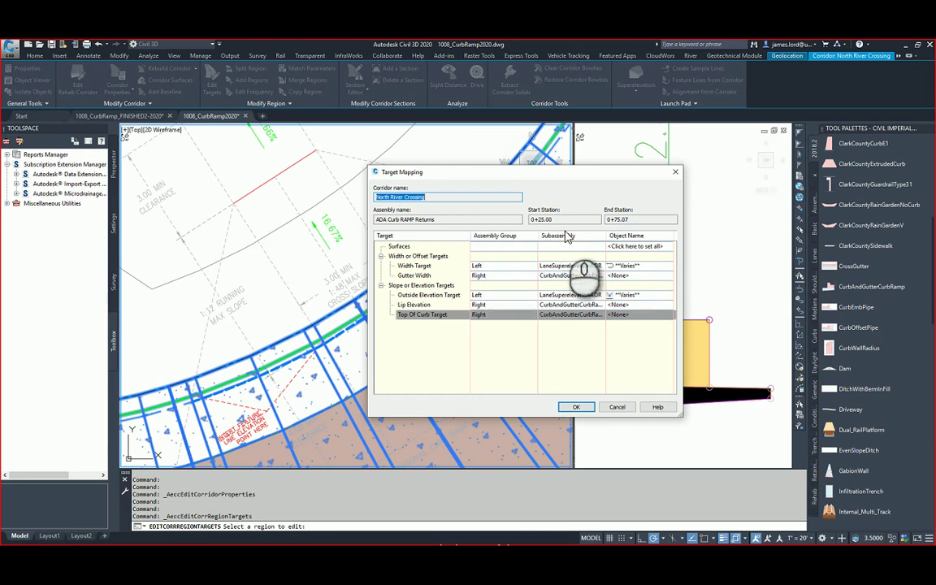
left_click(644, 316)
left_click(643, 316)
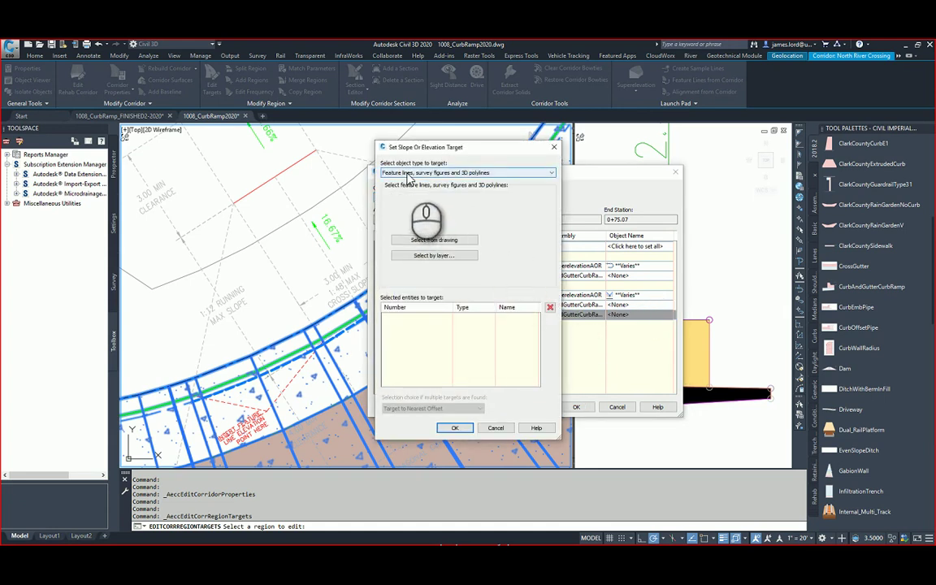
left_click(433, 241)
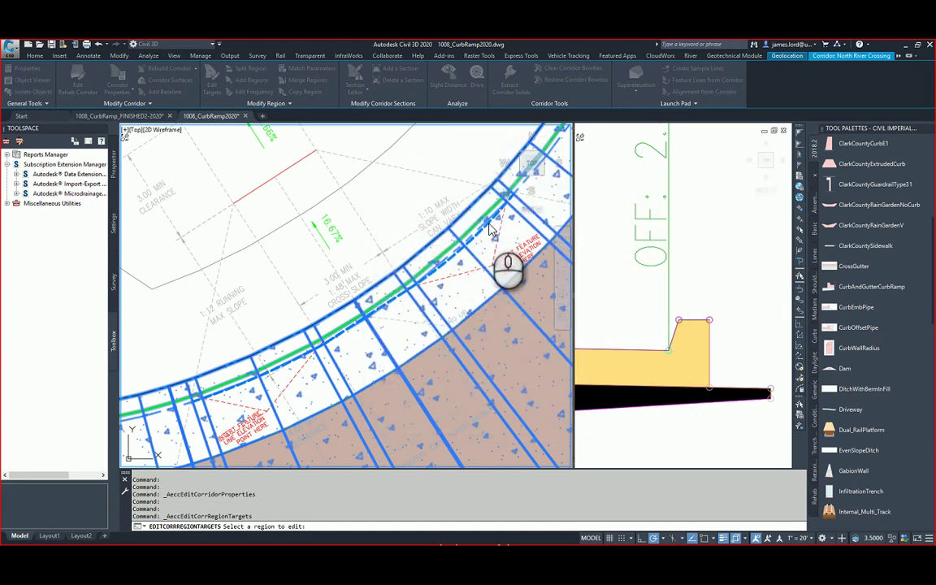
left_click(343, 332)
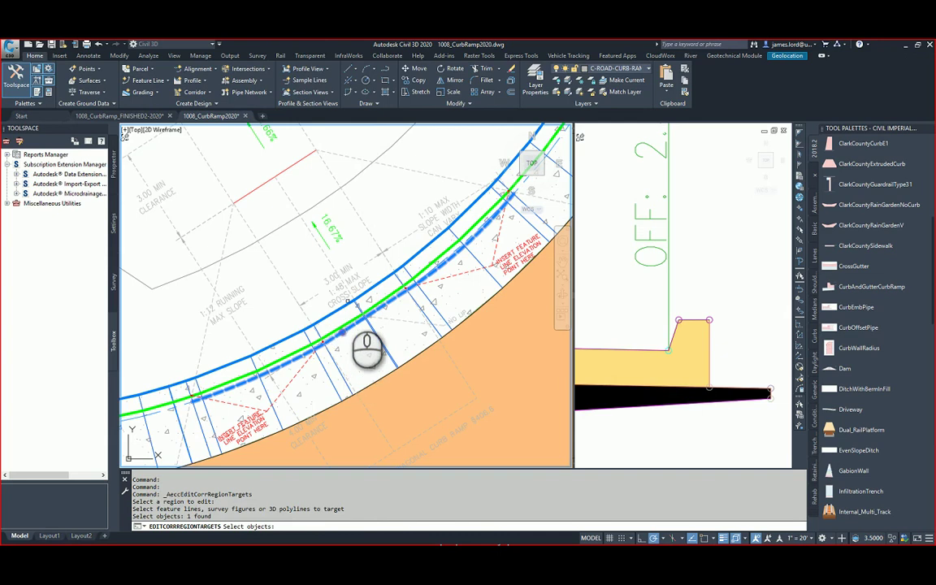
key("Return")
left_click(451, 425)
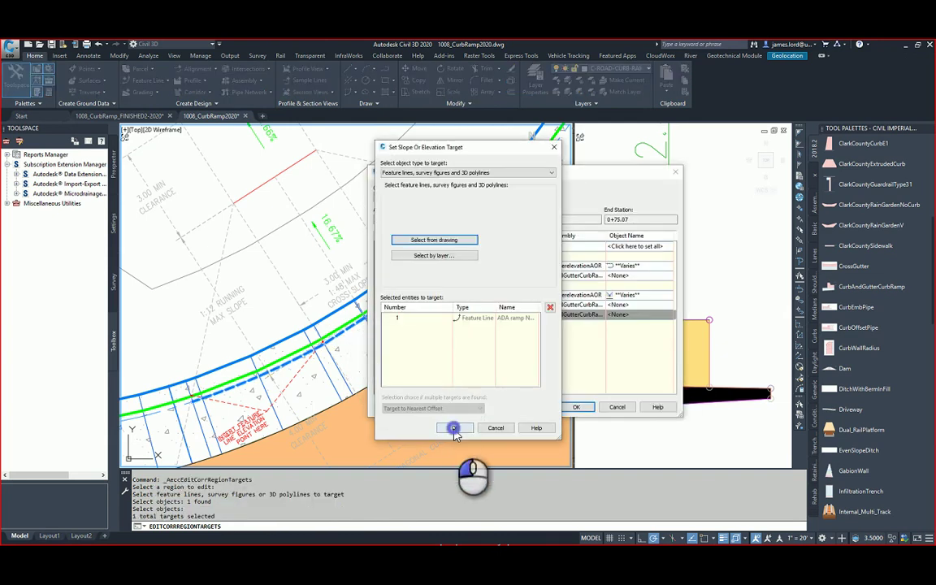
left_click(576, 406)
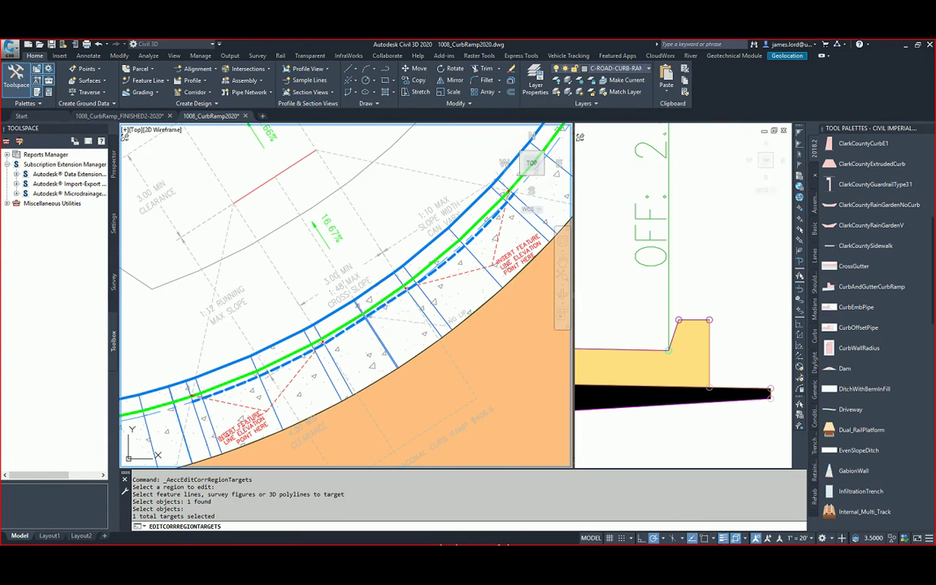
key("Escape")
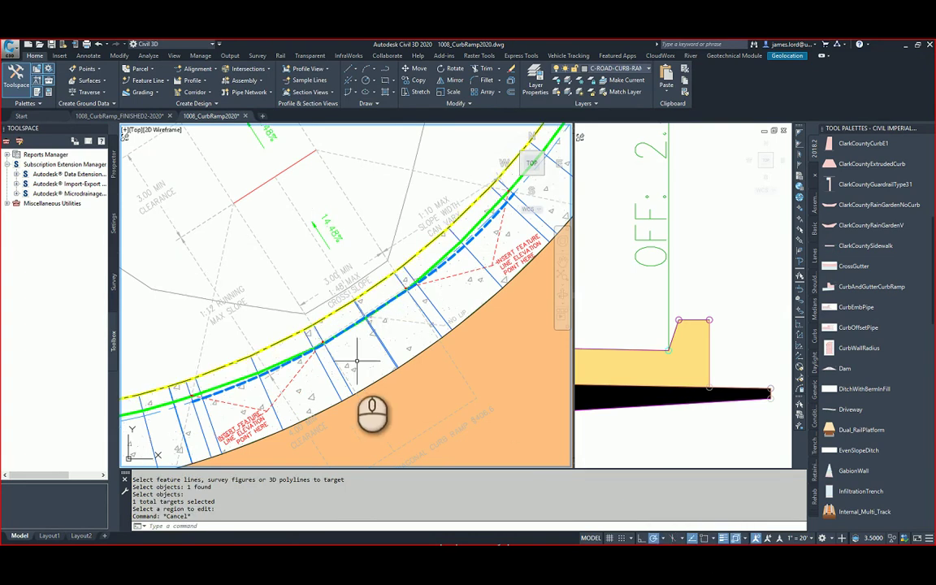
Select the corridor together with its surface and inspect the curb ramp in 3D.
left_click(312, 341)
key("Escape")
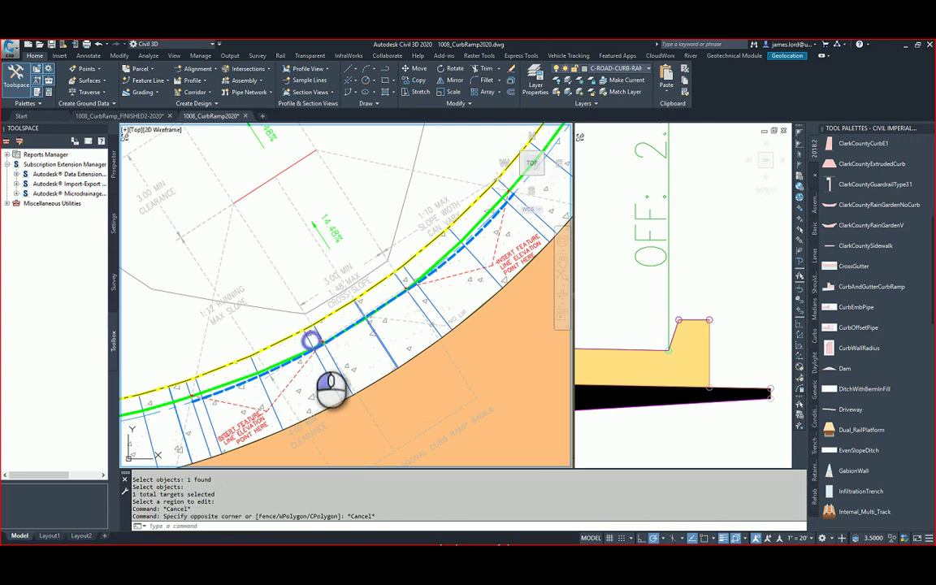
left_click(312, 341)
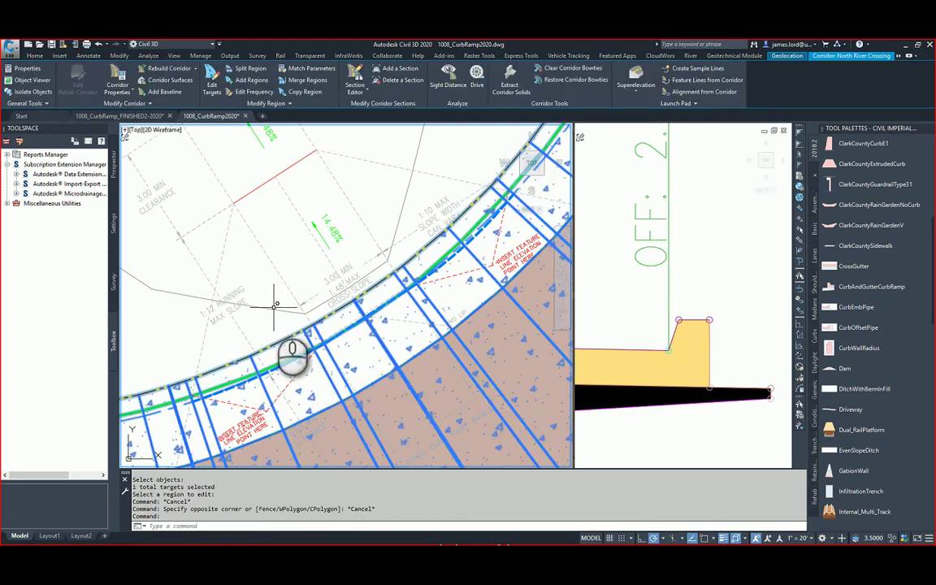
left_click(273, 307)
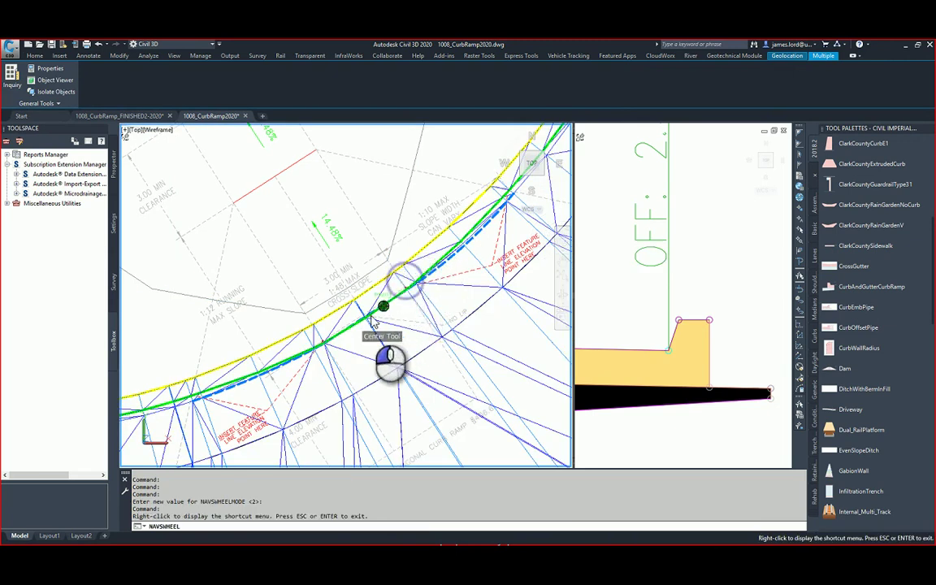
left_click_drag(347, 345, 357, 283)
Examine the feature-line-controlled top-of-curb point on the returns assembly, and the ADA RAMP LEFT and ADA RAMP RIGHT assemblies.
mouse_move(727, 122)
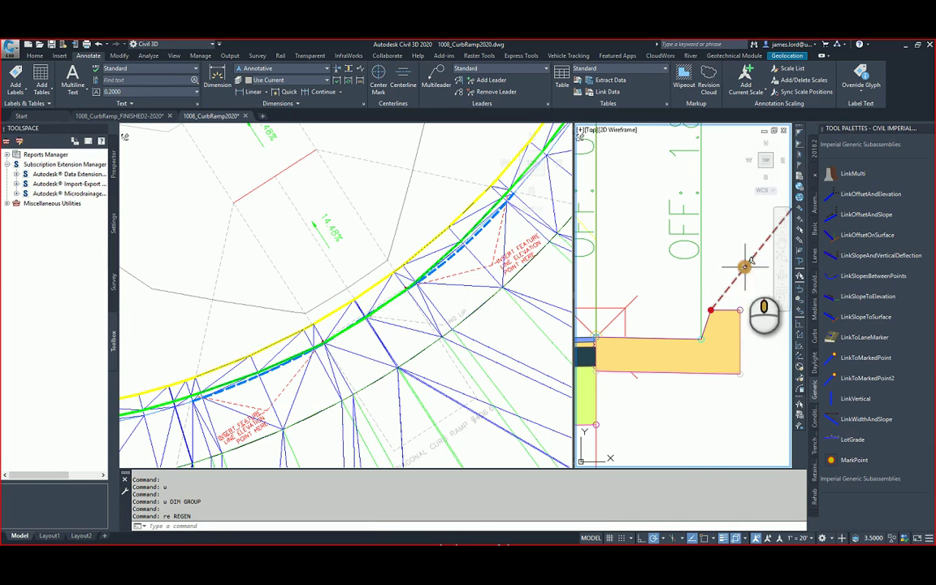
middle_click_drag(735, 282, 693, 310)
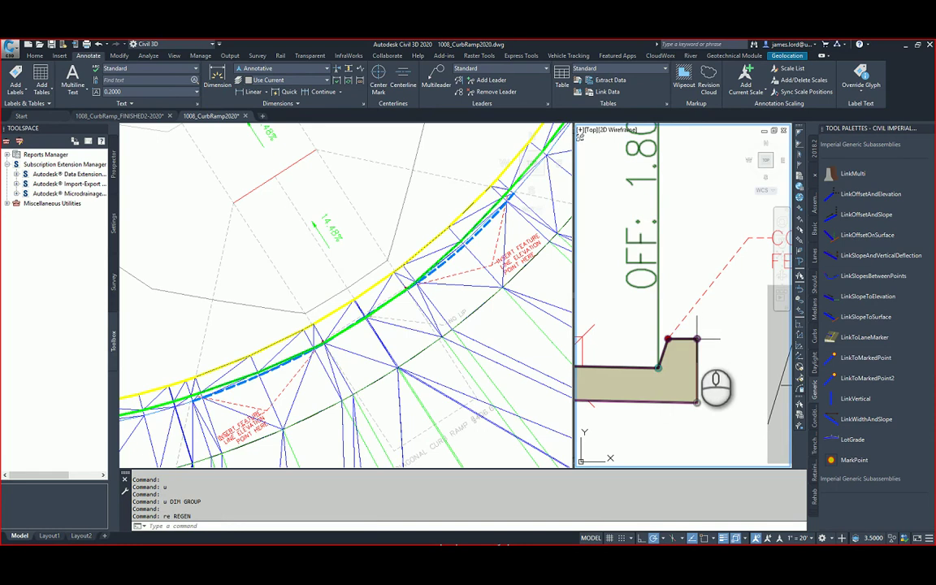
left_click(658, 368)
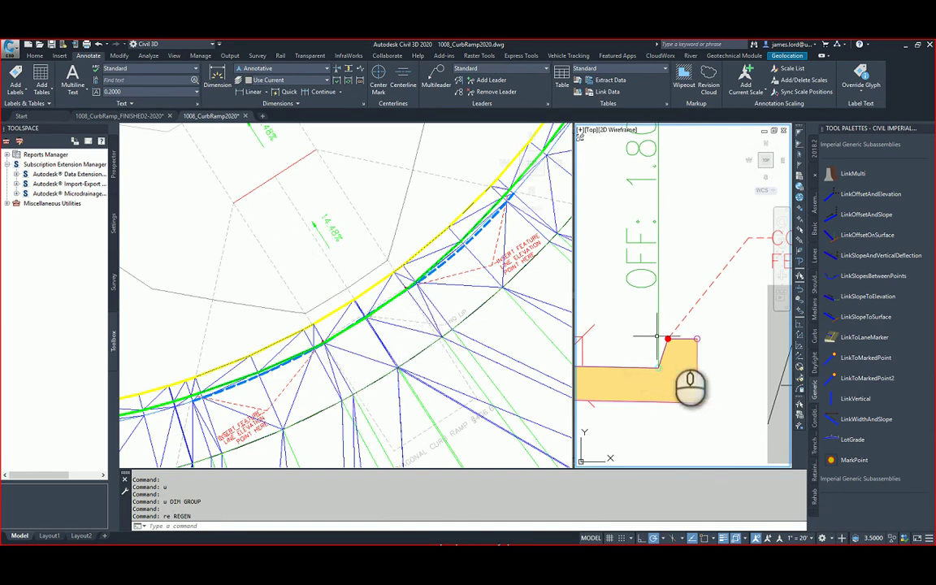
middle_click_drag(738, 215, 683, 341)
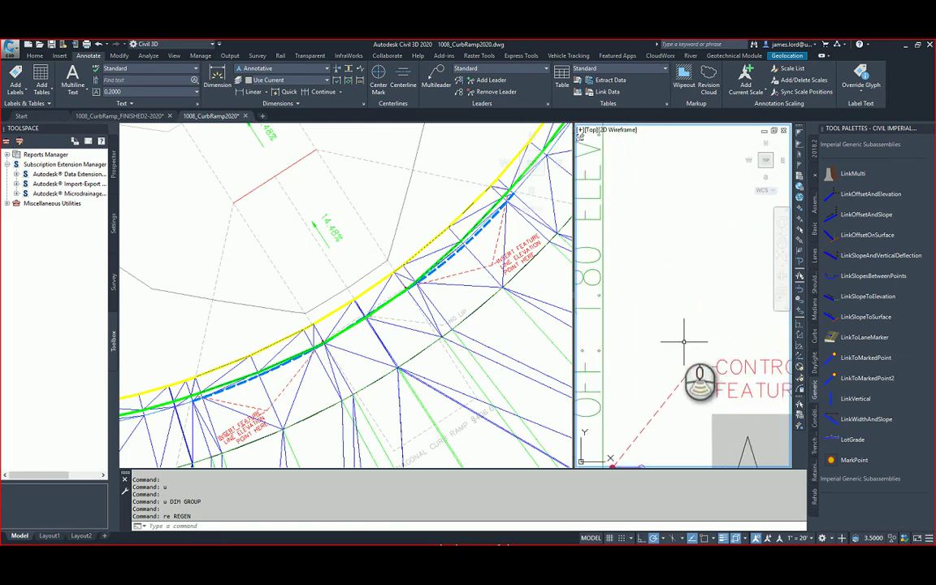
scroll(684, 342, "down", 4)
scroll(682, 245, "up", 2)
middle_click_drag(677, 235, 605, 452)
scroll(663, 341, "down", 2)
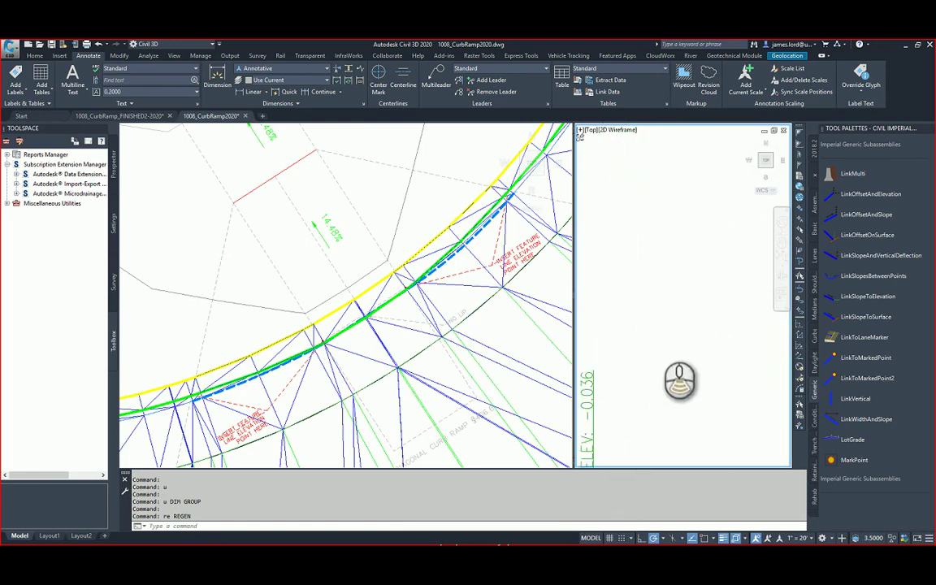
scroll(660, 332, "down", 4)
middle_click_drag(681, 278, 633, 266)
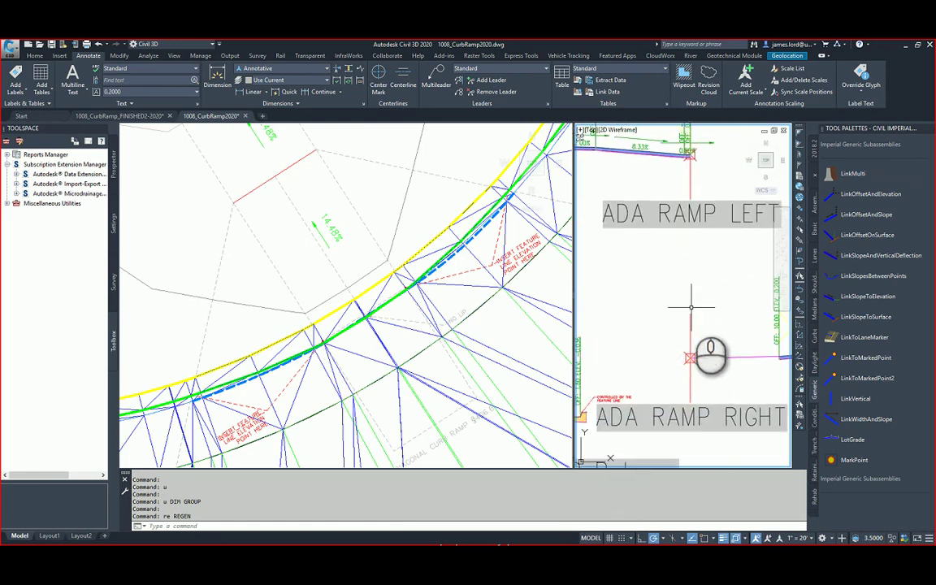
mouse_move(692, 307)
middle_mouse_down()
mouse_move(656, 376)
mouse_move(650, 288)
middle_mouse_up()
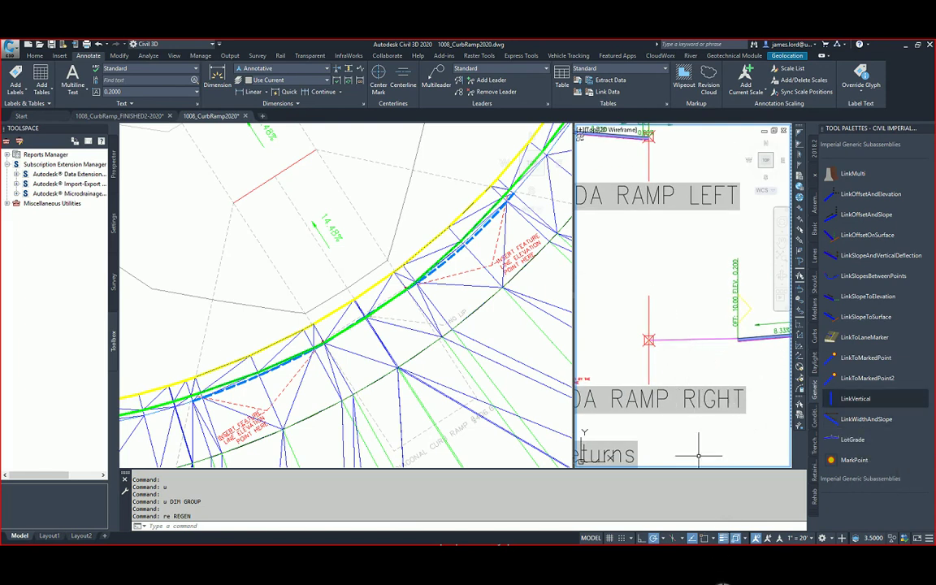
Set the LinkWidthAndSlope subassembly of the ADA RAMP RIGHT assembly to a width of 0.67' and a slope of 0.00%.
left_click(674, 340)
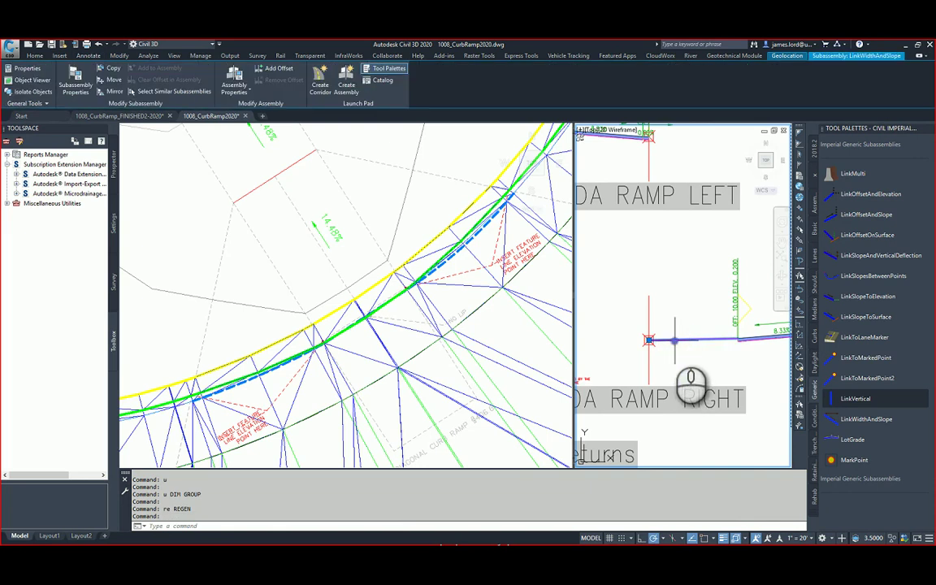
right_click(685, 286)
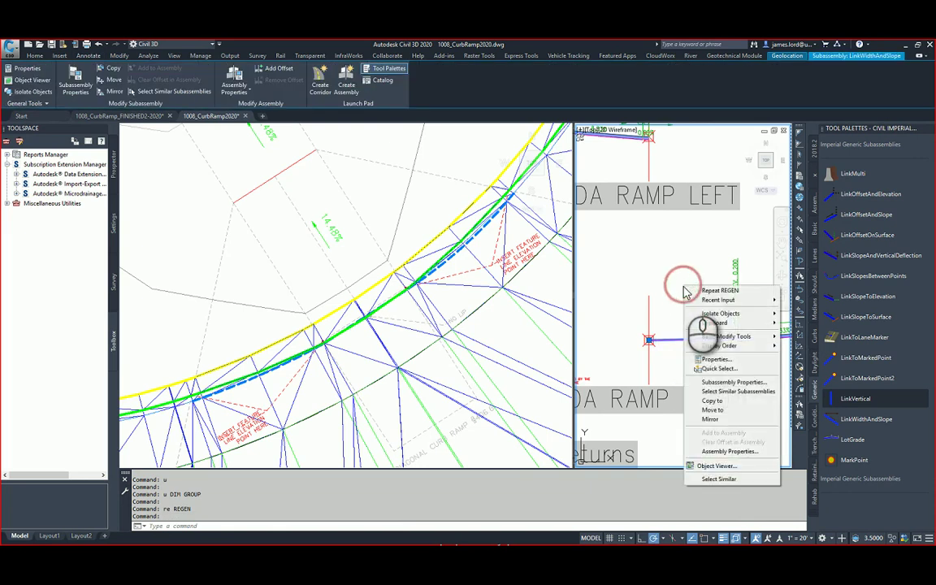
left_click(713, 360)
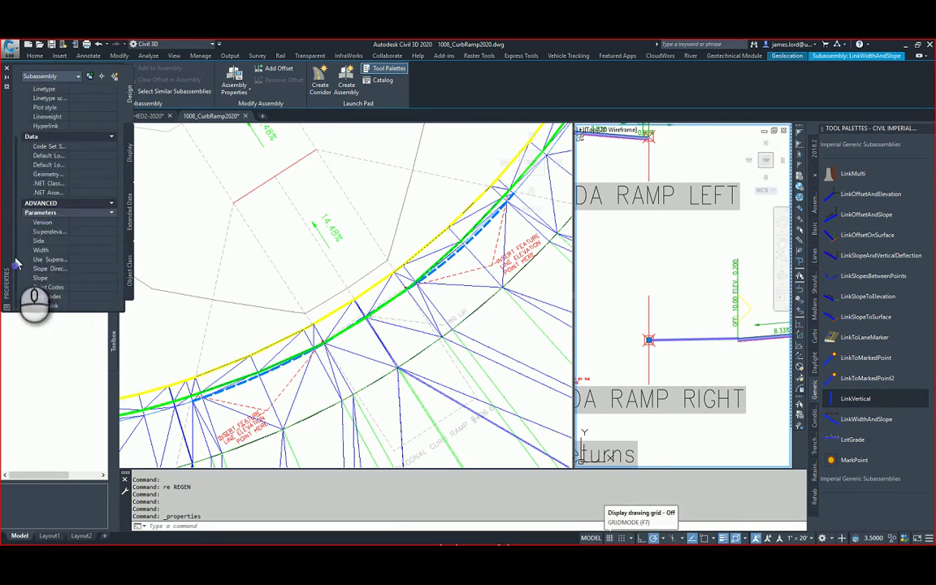
scroll(32, 272, "down", 3)
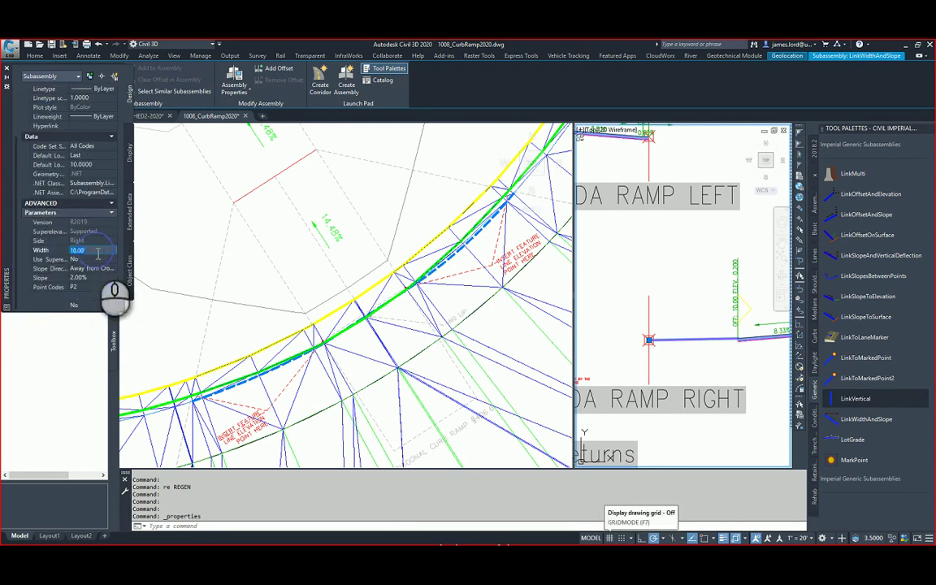
key("Return")
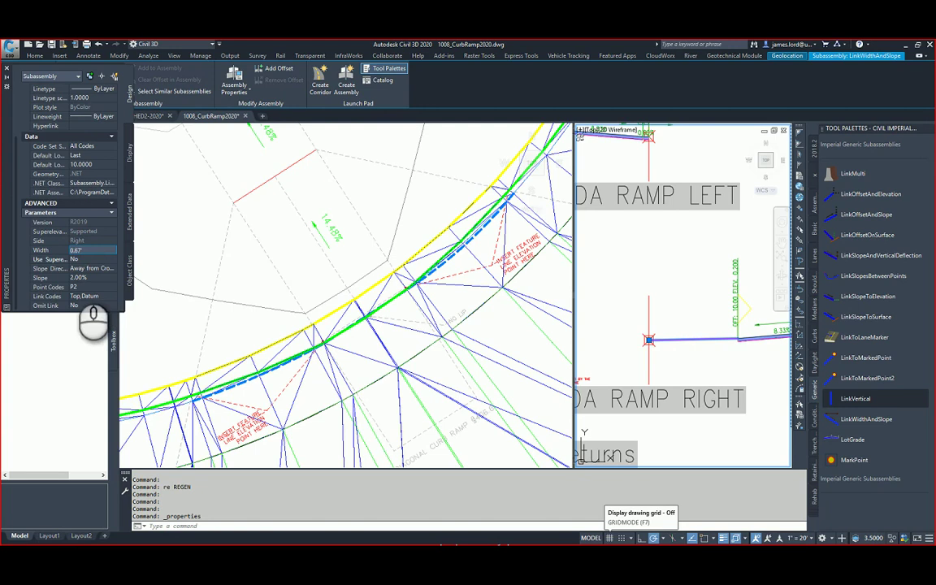
left_click(95, 278)
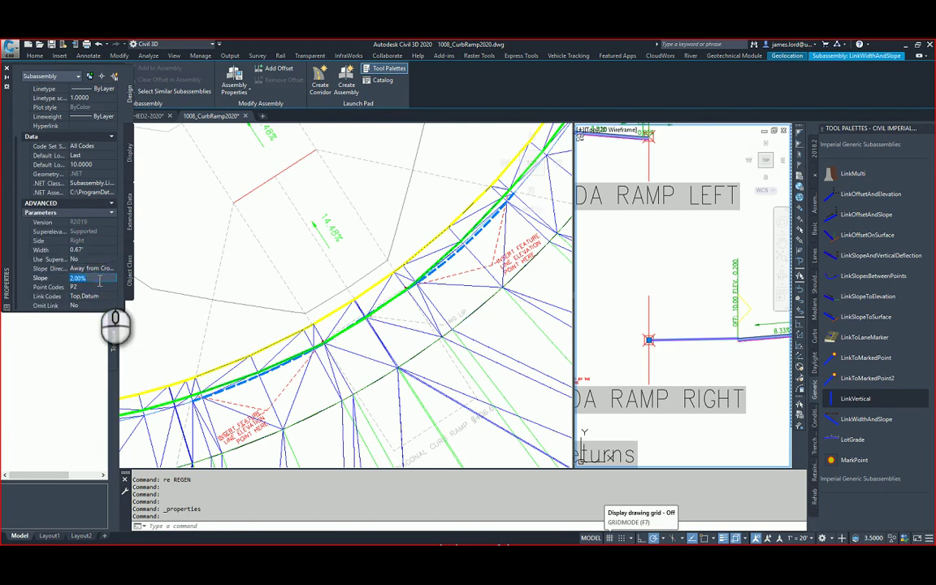
key("Return")
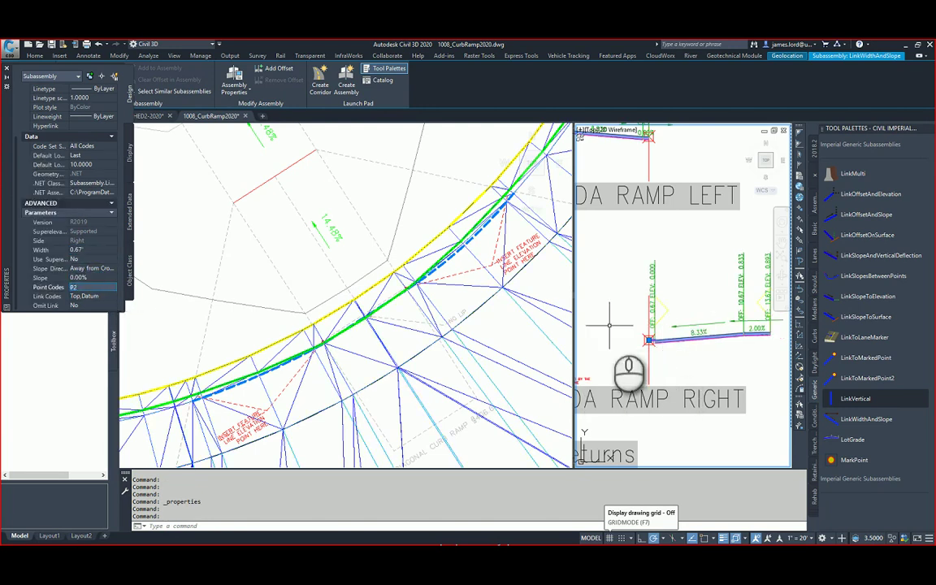
Review the LaneSuperelevationAOR tool and the input parameters of the ADA RAMP subassembly, then close its properties without making changes.
scroll(636, 342, "up", 4)
scroll(690, 363, "up", 5)
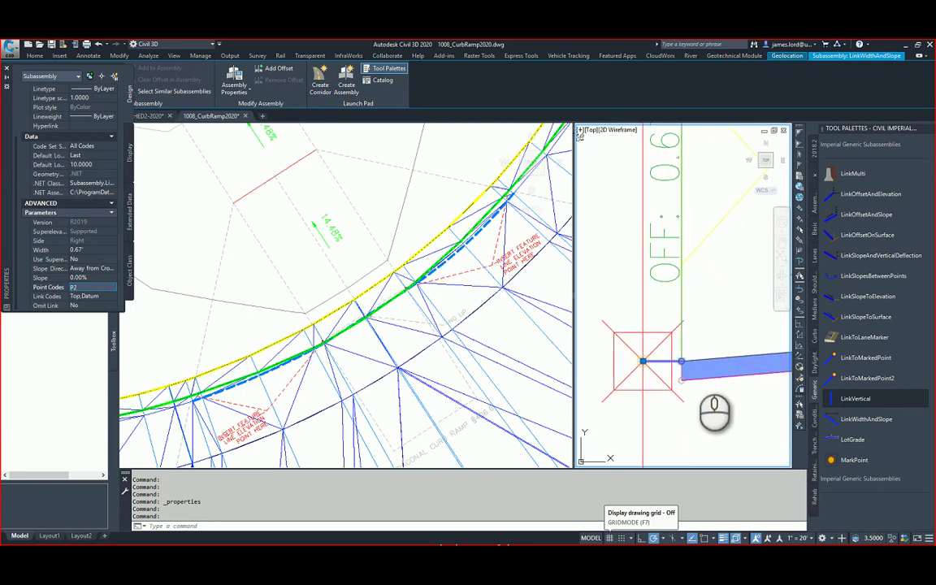
scroll(651, 379, "up", 2)
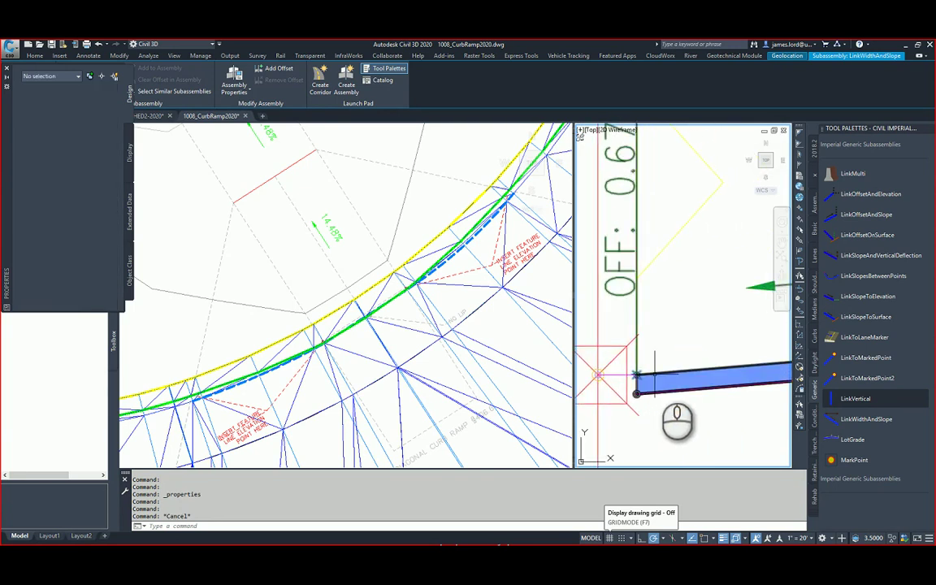
left_click(675, 375)
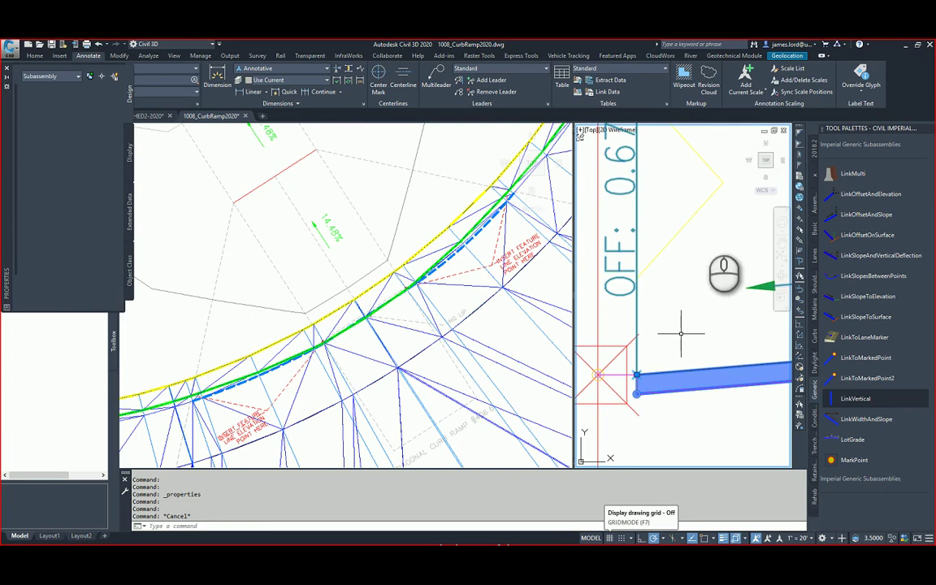
left_click(815, 264)
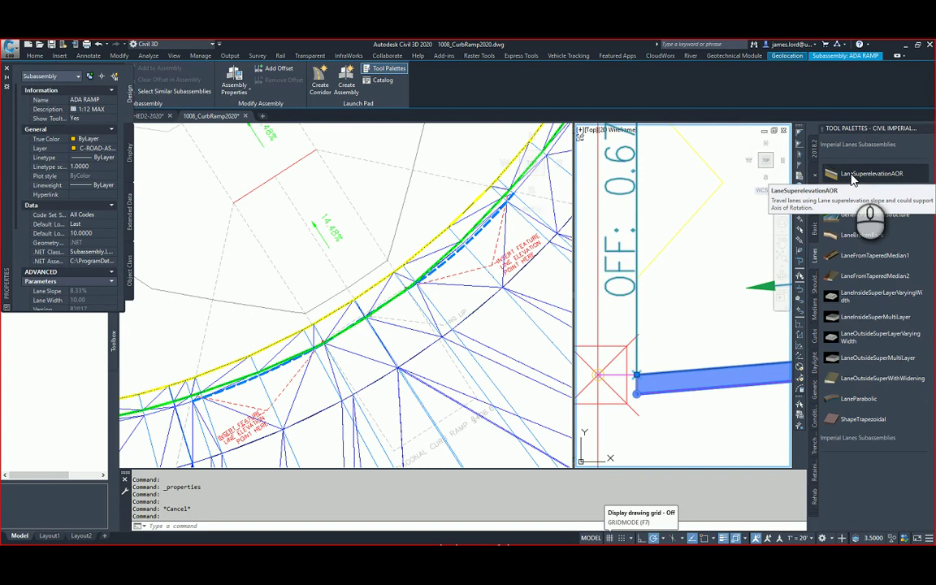
right_click(705, 372)
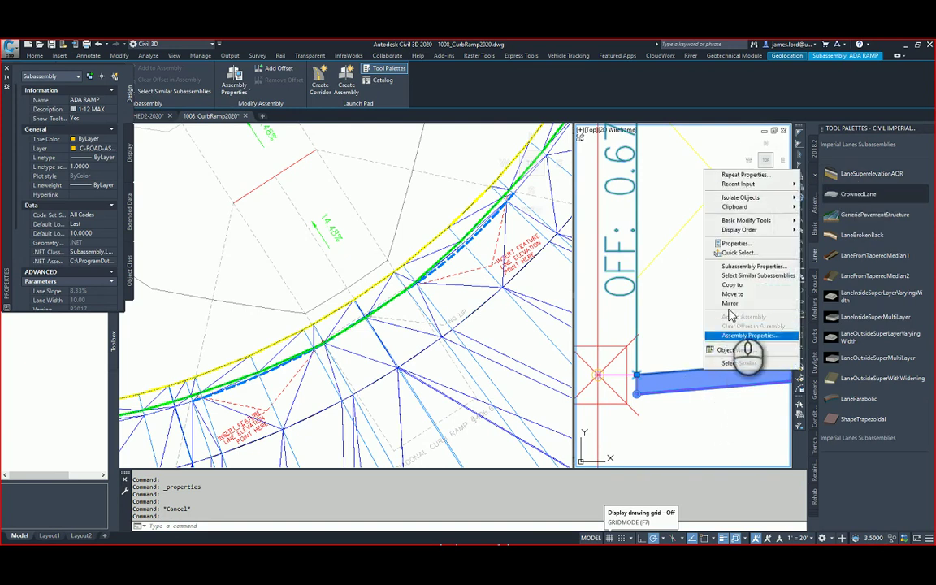
left_click(736, 268)
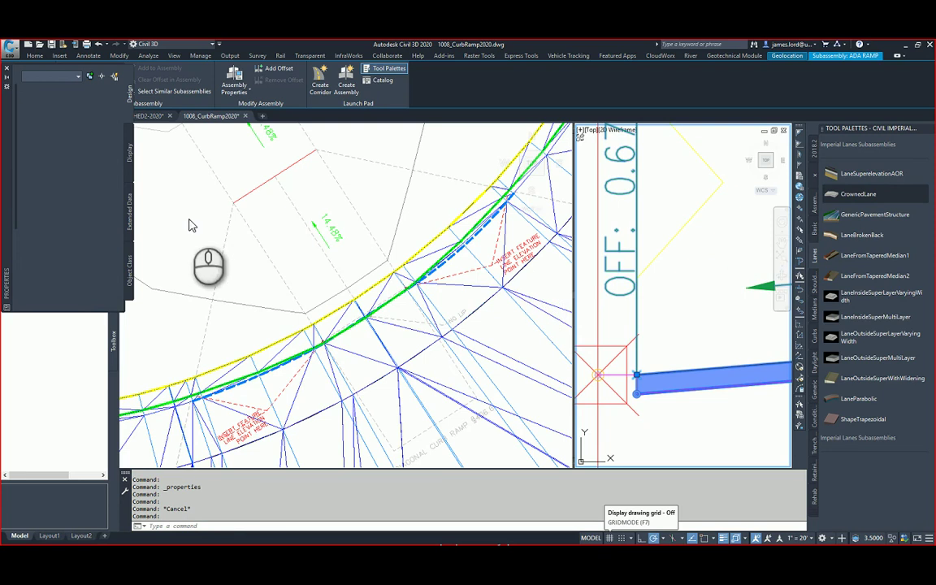
left_click(254, 197)
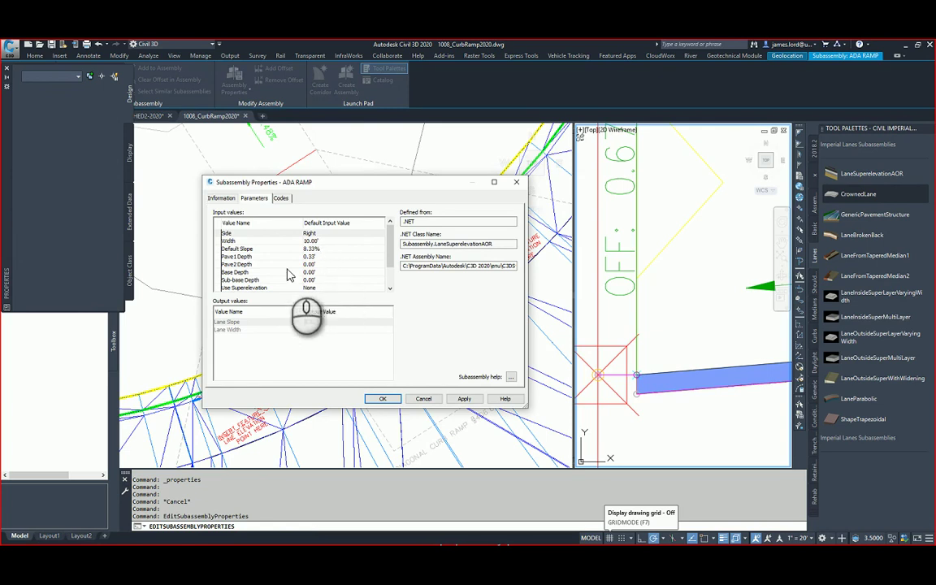
left_click(250, 266)
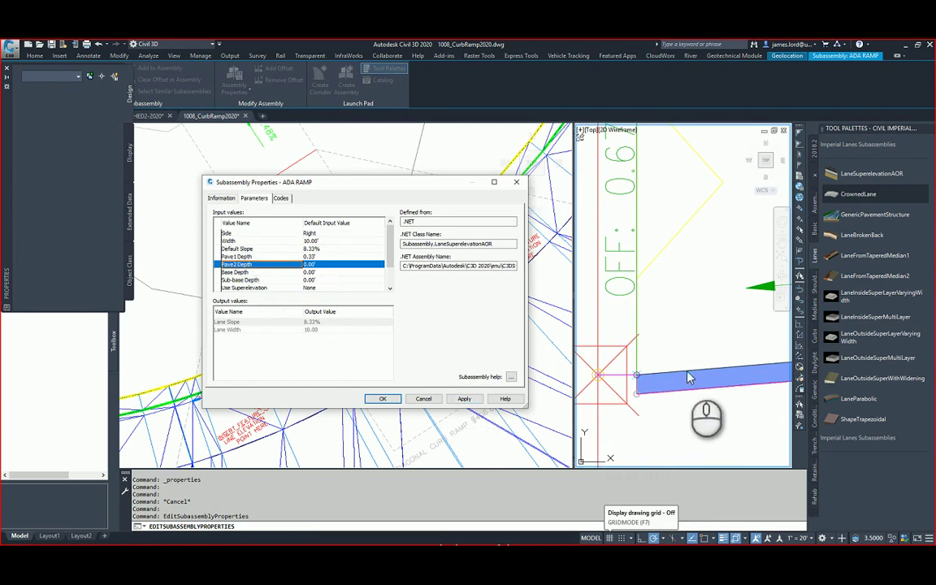
left_click(422, 398)
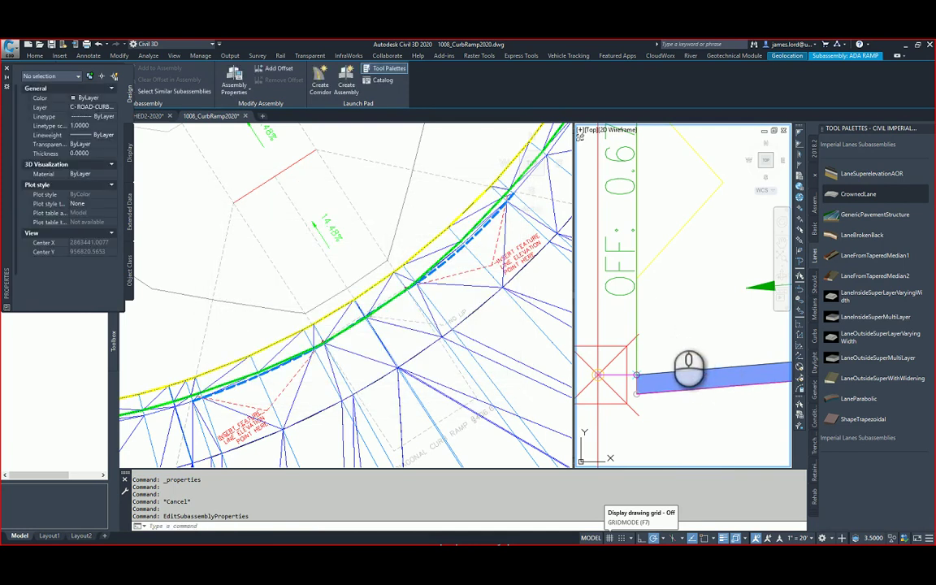
Examine the link offsets and slopes along the ADA RAMP RIGHT assembly, including its outer 2.00% link.
scroll(670, 321, "down", 2)
key("Escape")
left_click(688, 326)
middle_click_drag(706, 324, 608, 339)
key("Escape")
scroll(676, 330, "down", 2)
middle_click_drag(686, 329, 552, 345)
scroll(683, 337, "up", 5)
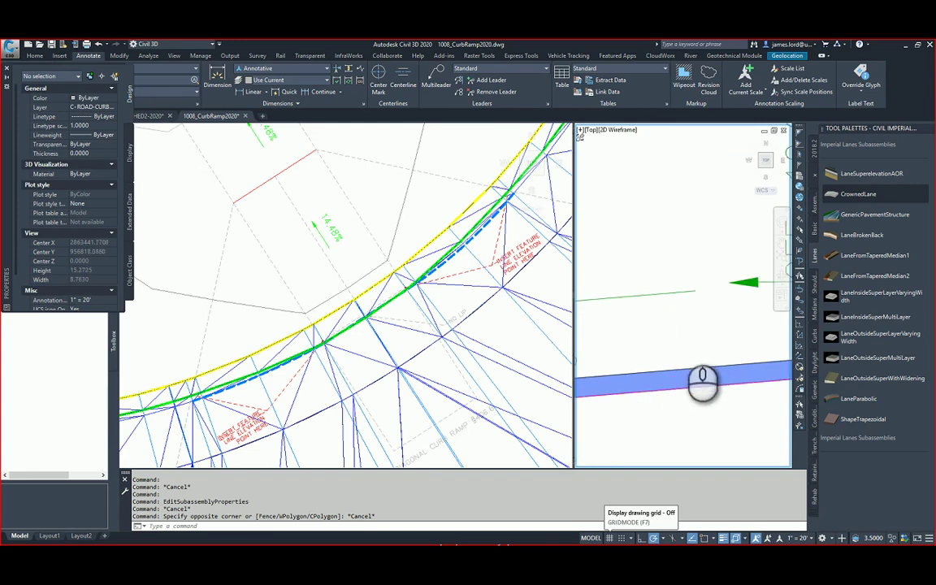
middle_click_drag(695, 350, 609, 353)
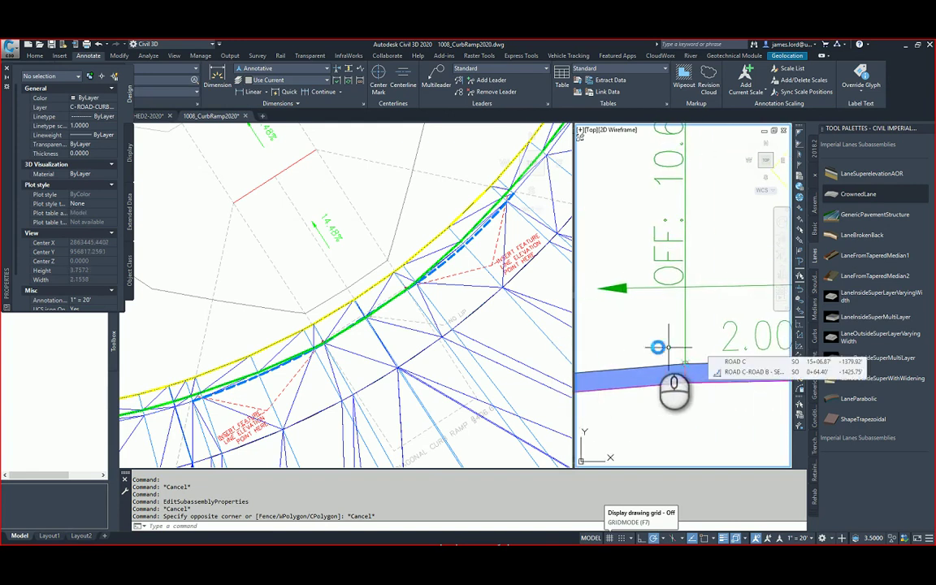
middle_click_drag(666, 348, 596, 334)
scroll(615, 334, "up", 2)
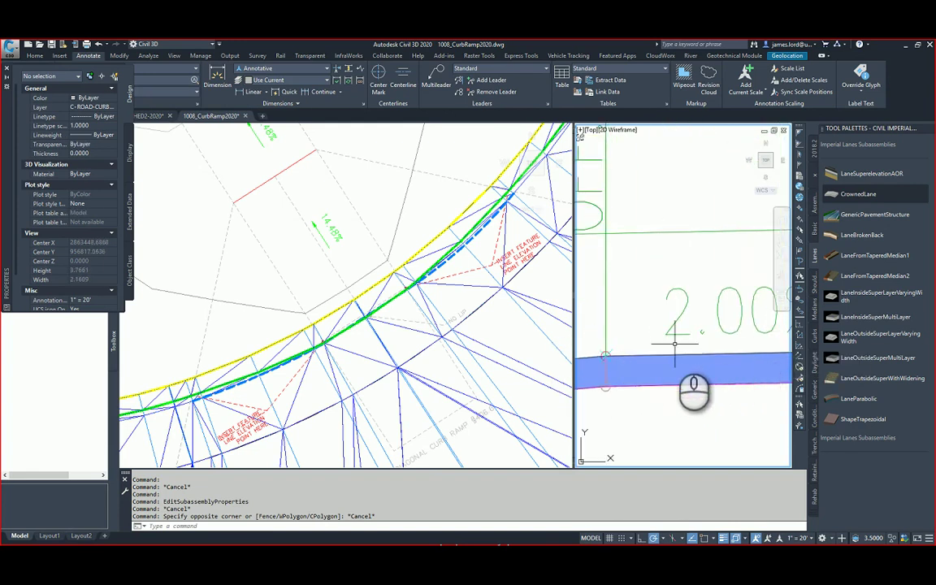
scroll(687, 336, "down", 6)
middle_click_drag(667, 336, 737, 360)
scroll(699, 357, "down", 8)
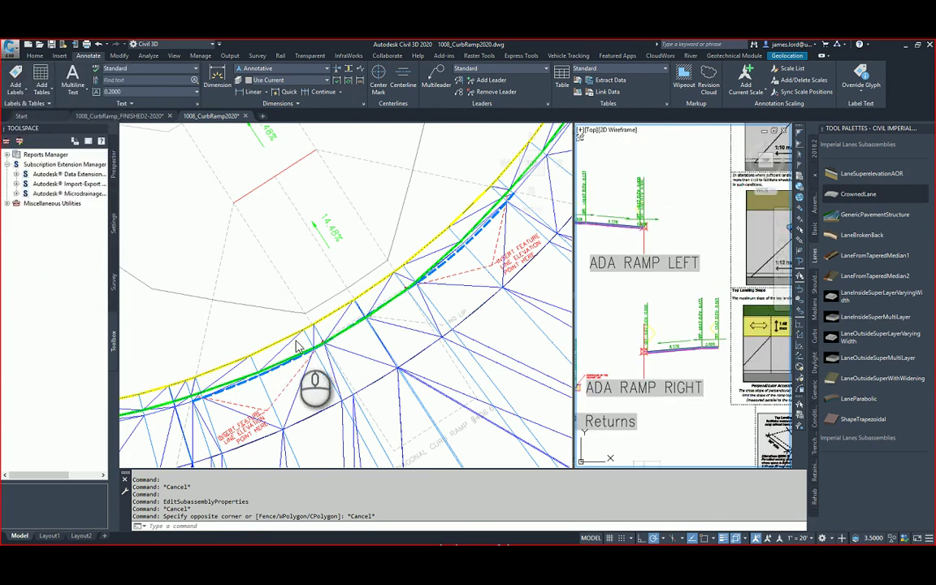
Select the North River Crossing corridor in the plan view and open its corridor properties.
left_click(370, 362)
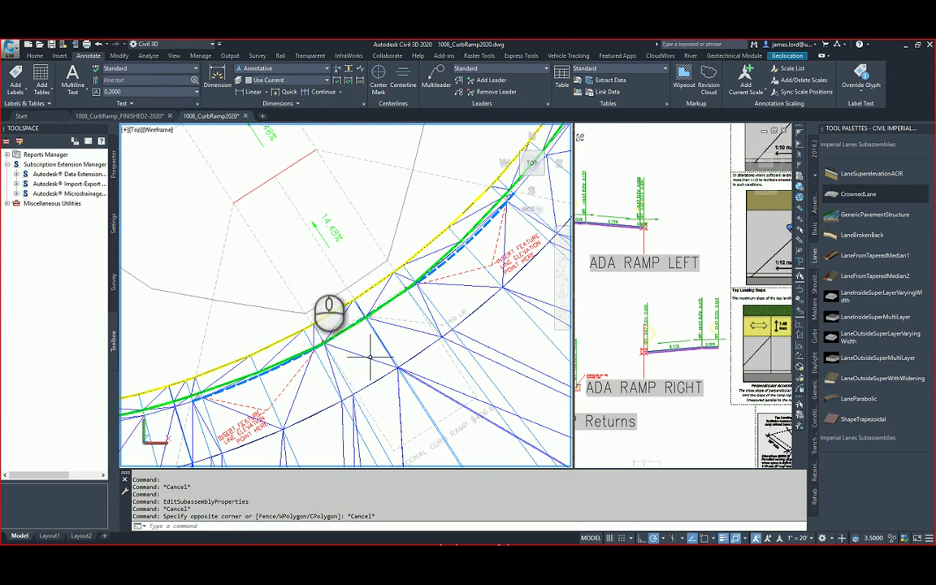
left_click(308, 264)
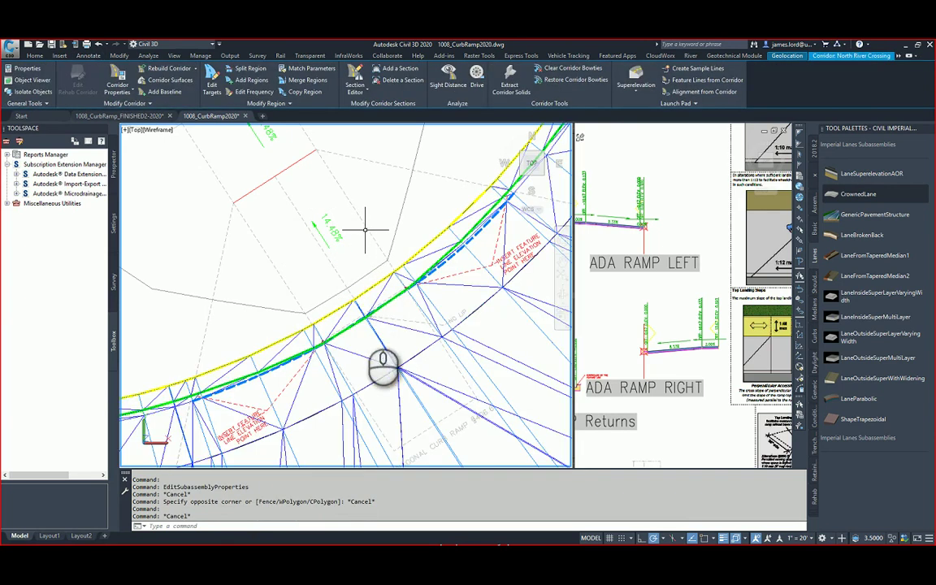
key("Escape")
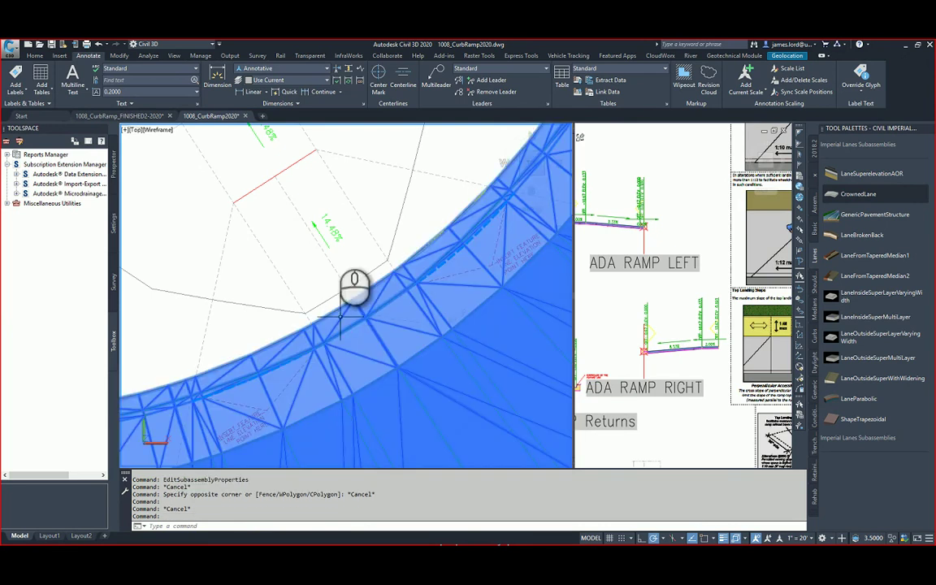
left_click(340, 316)
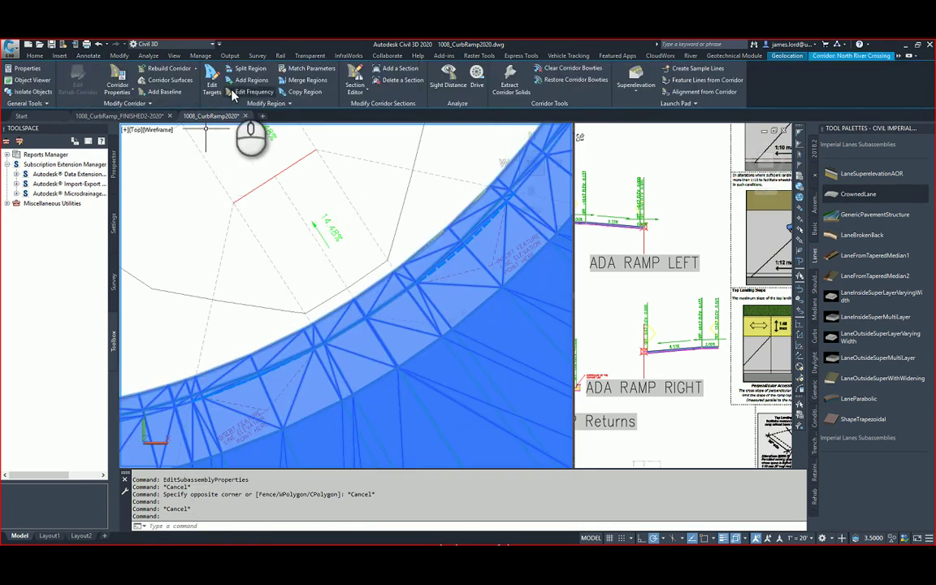
left_click(170, 96)
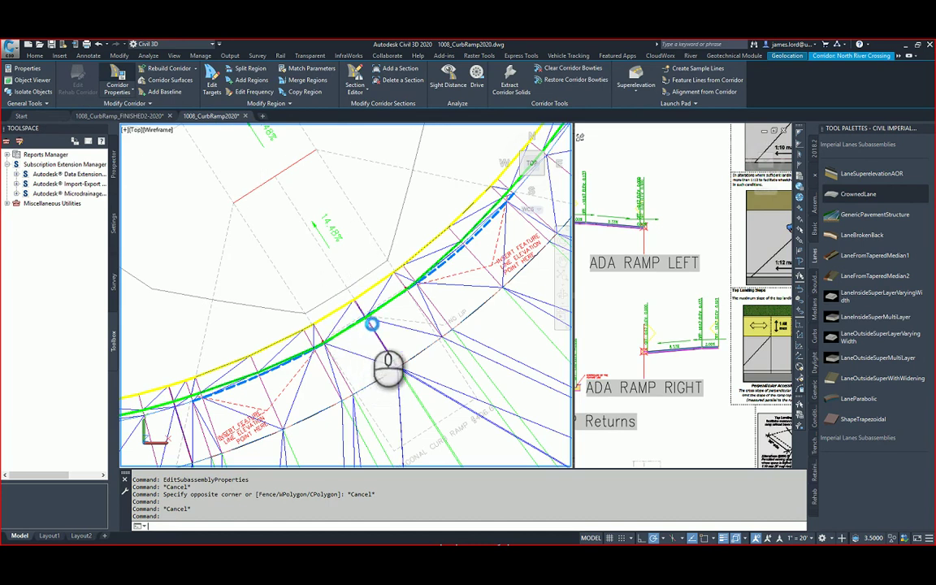
left_click(393, 247)
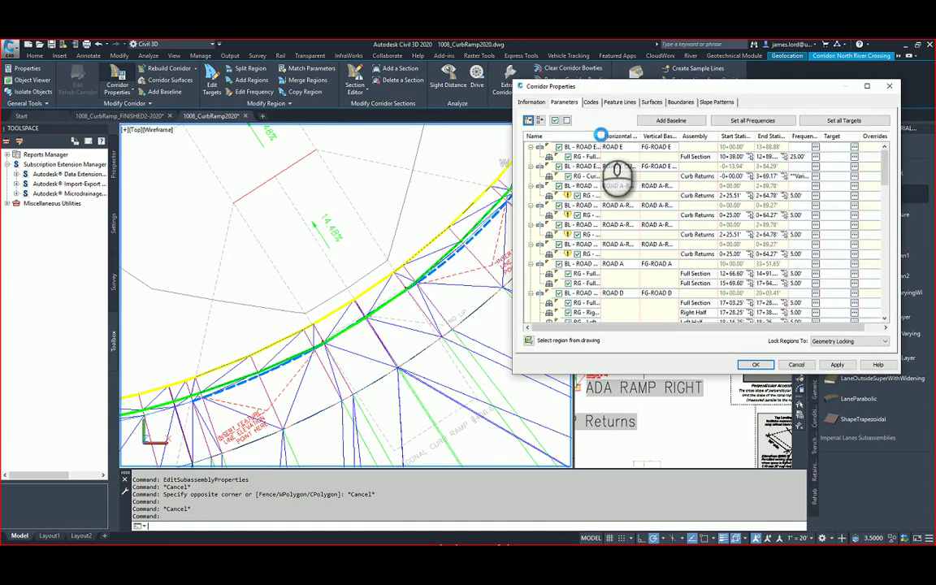
Add a feature line type baseline to the corridor, using site <none> and the feature line ADA ramp NE ROad A-B.
left_click(673, 122)
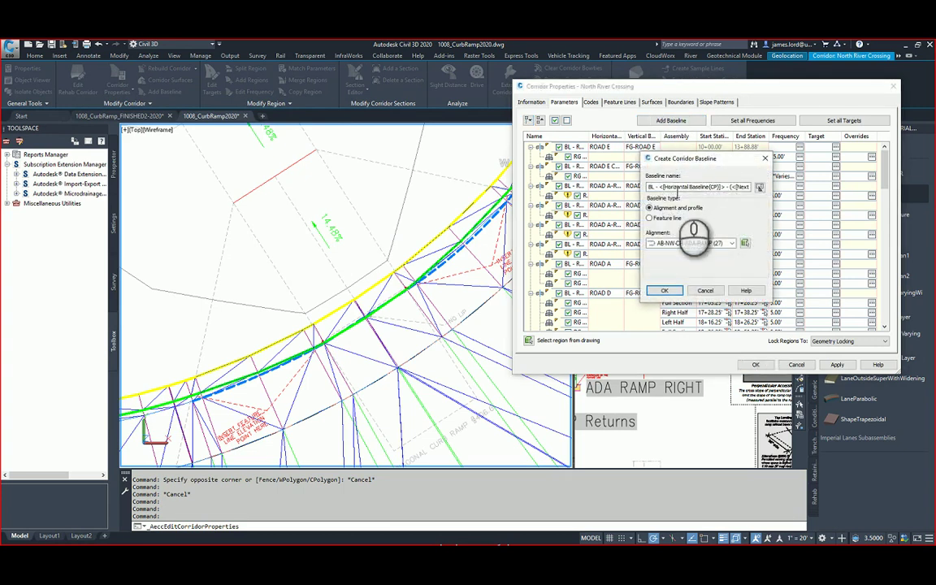
left_click(649, 218)
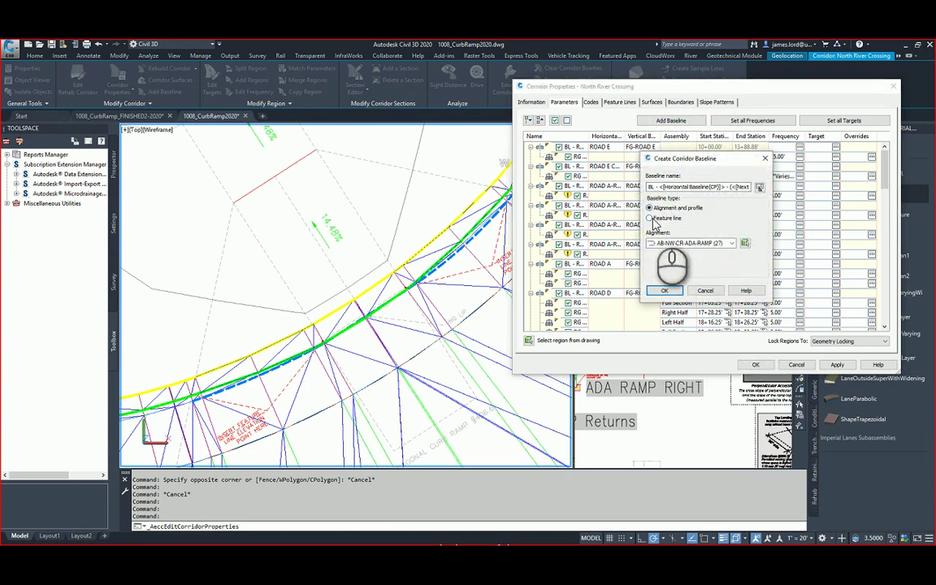
left_click(650, 218)
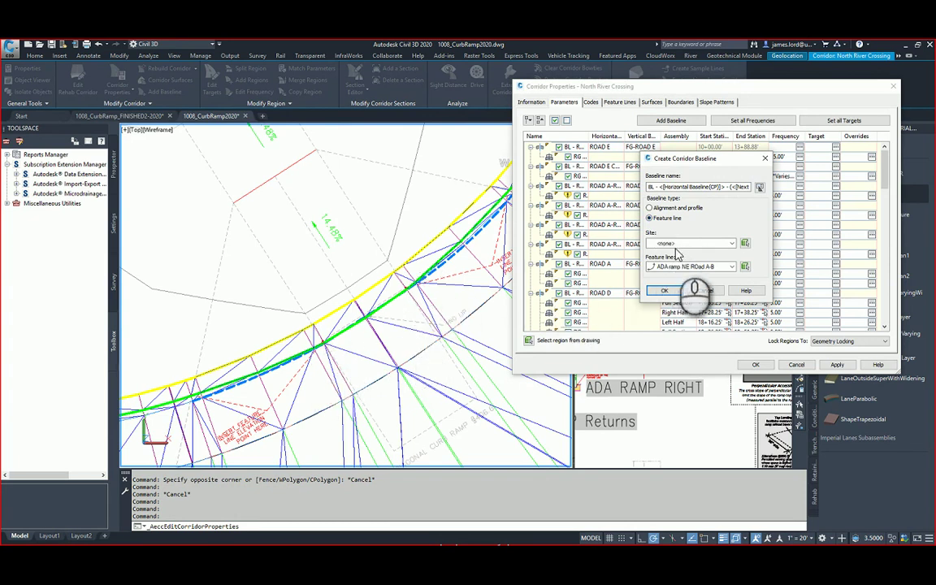
left_click(649, 218)
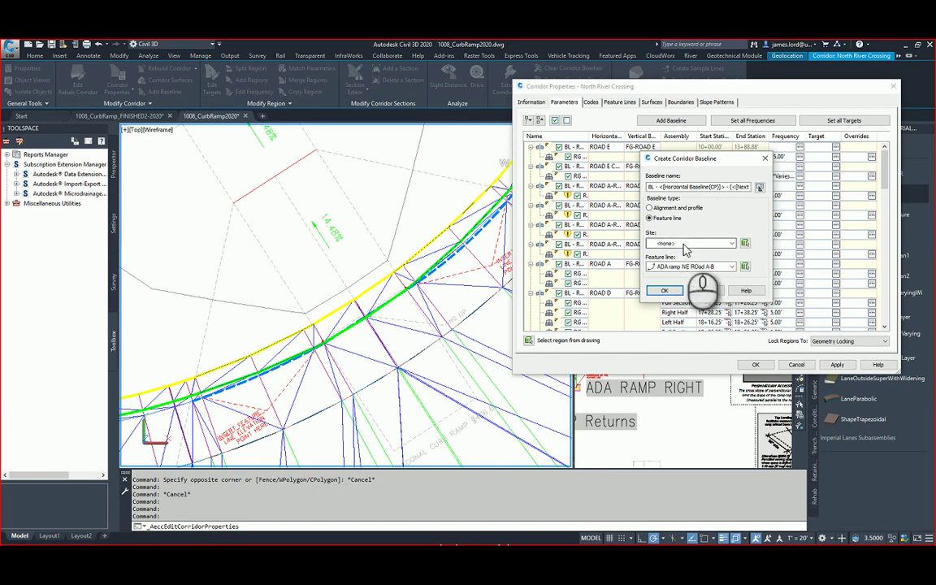
left_click(694, 274)
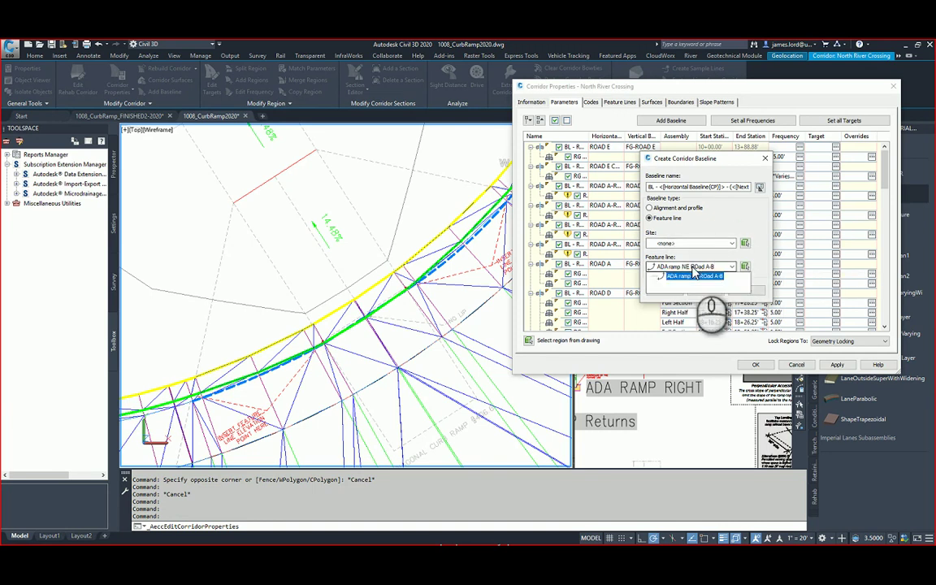
left_click(690, 278)
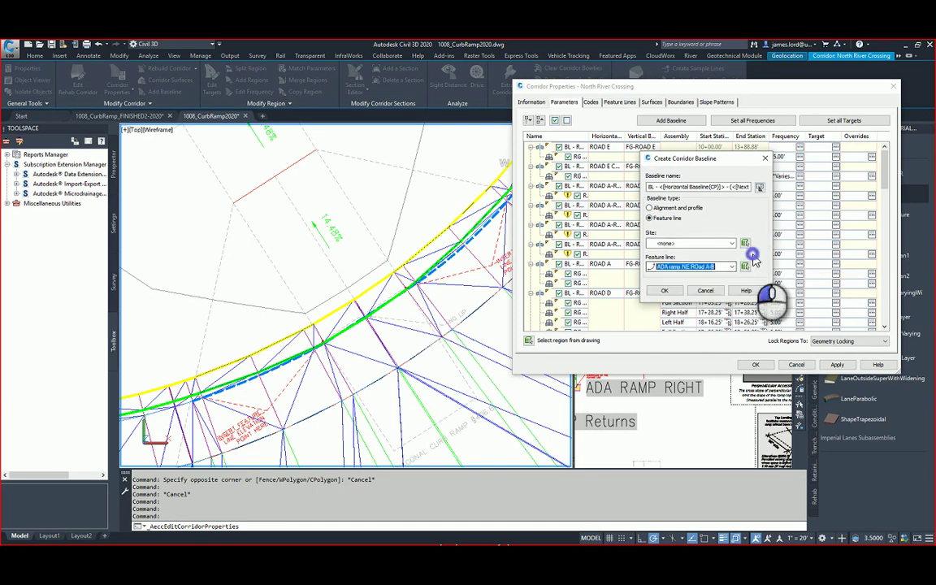
left_click(664, 291)
Find the new ADA ramp baseline at the end of the baseline list and review its feature line settings without changes.
scroll(621, 247, "down", 3)
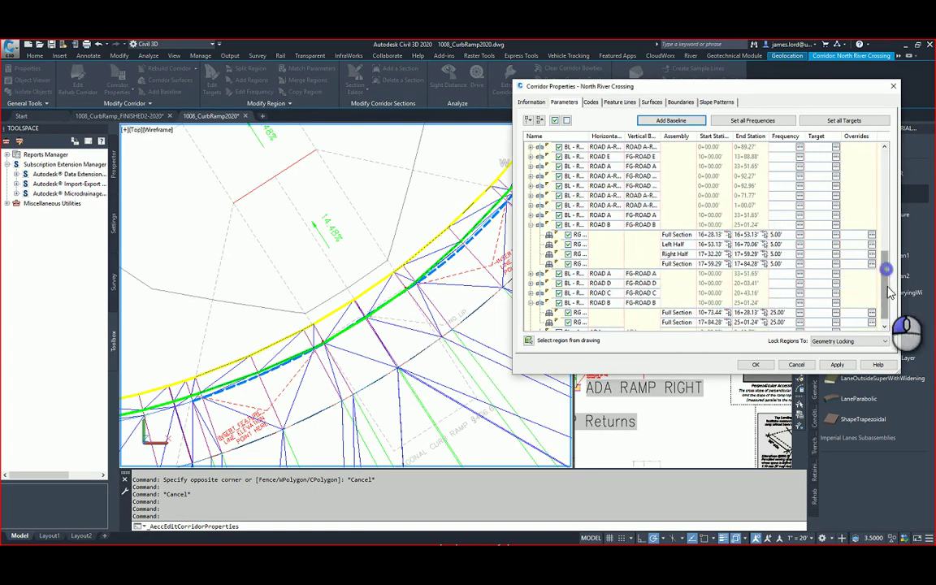
left_click_drag(889, 293, 887, 317)
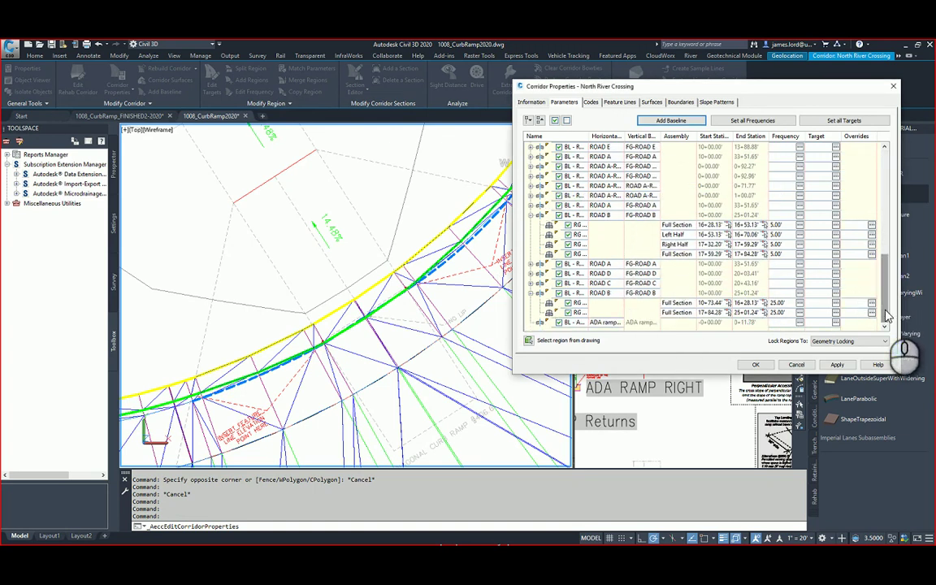
double_click(615, 322)
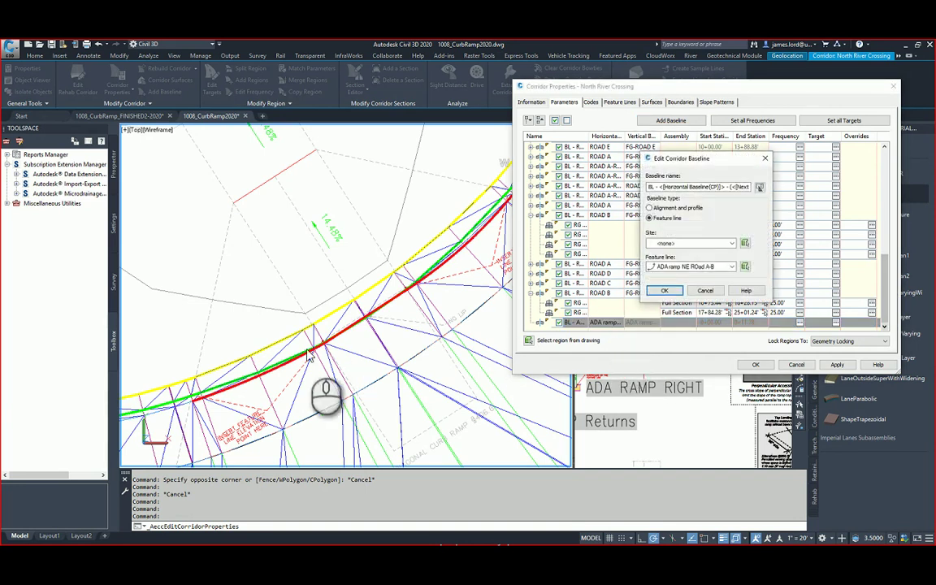
left_click(661, 291)
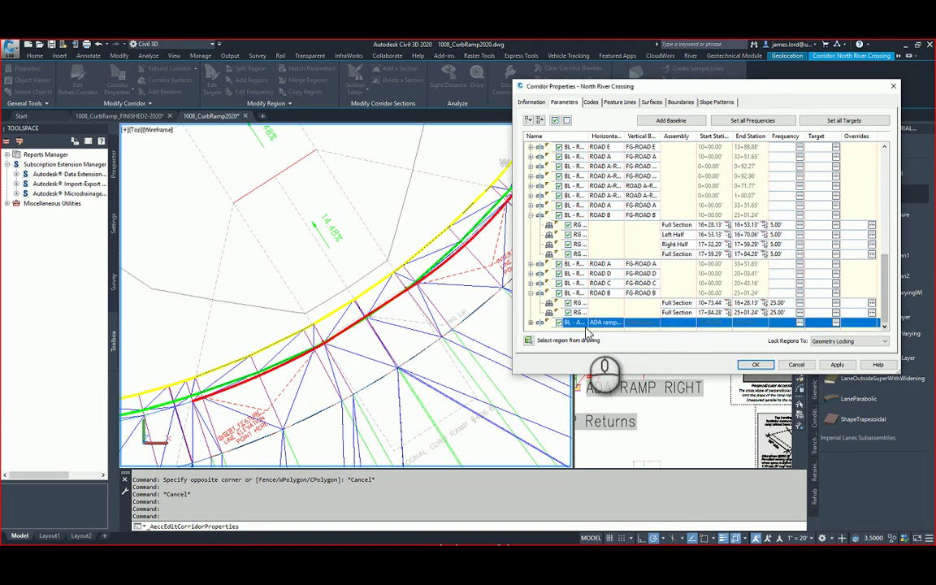
Add a region to the ADA ramp baseline using the ADA RAMP LEFT assembly.
right_click(615, 323)
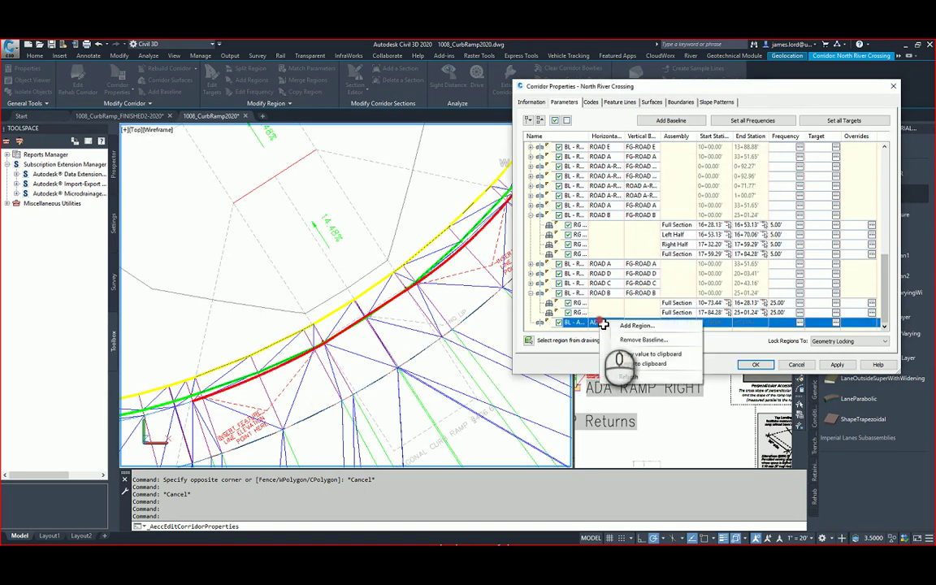
left_click(645, 327)
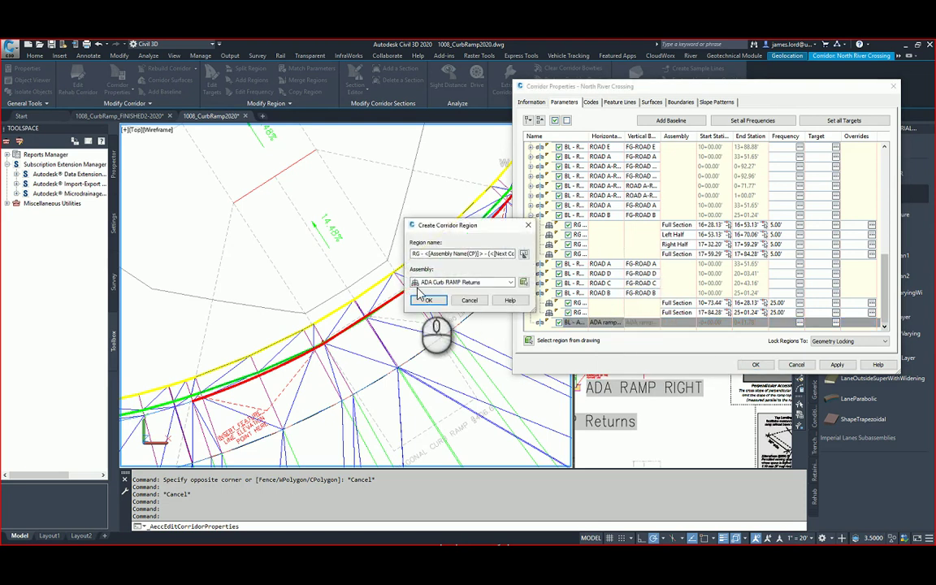
left_click(420, 282)
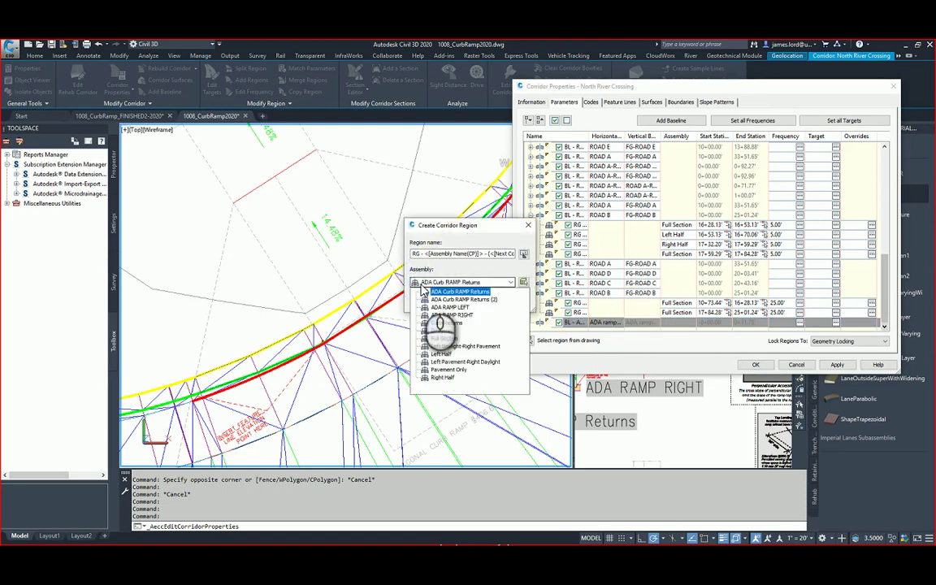
left_click(448, 307)
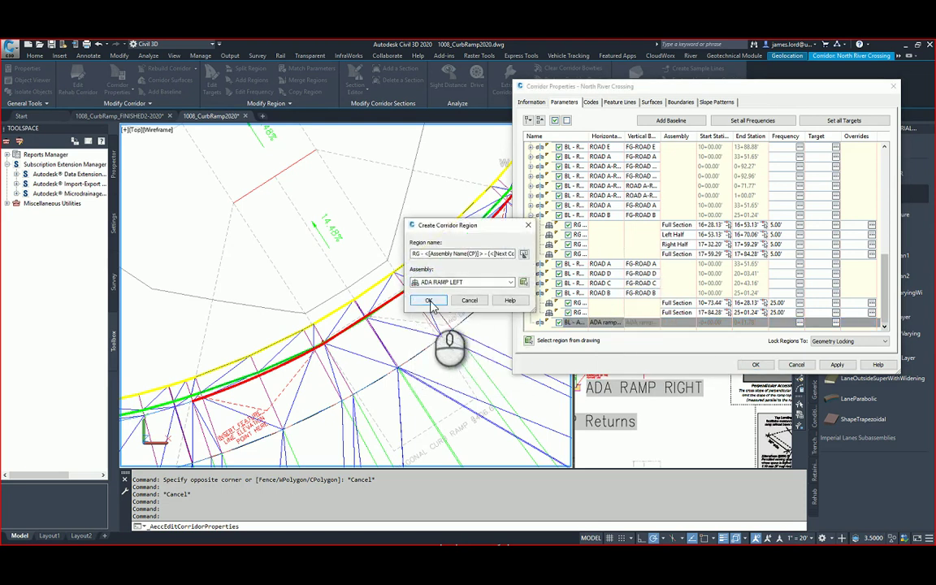
left_click(430, 301)
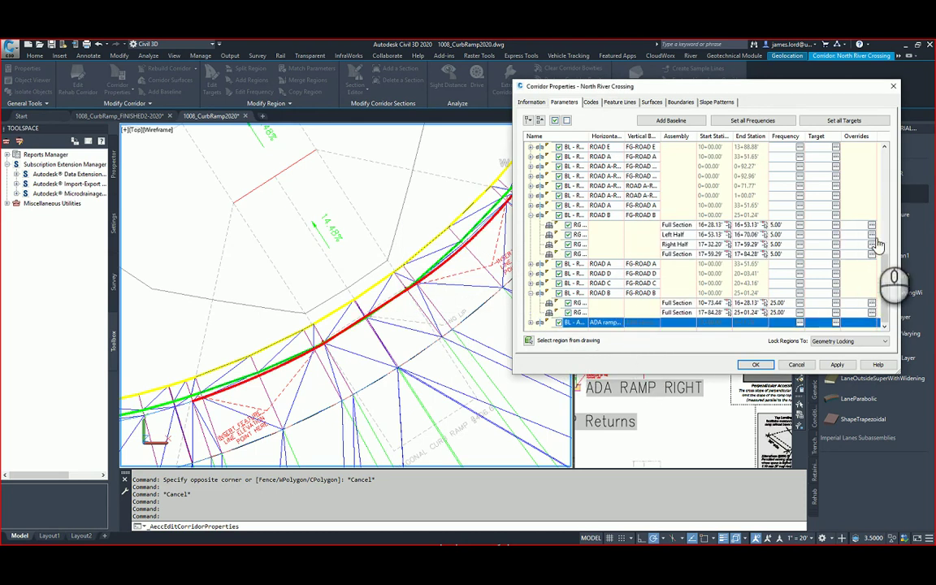
Limit the new ADA ramp region to the ramp opening by snapping its start station to 0+04.38' and end station to 0+07.38'.
left_click(531, 322)
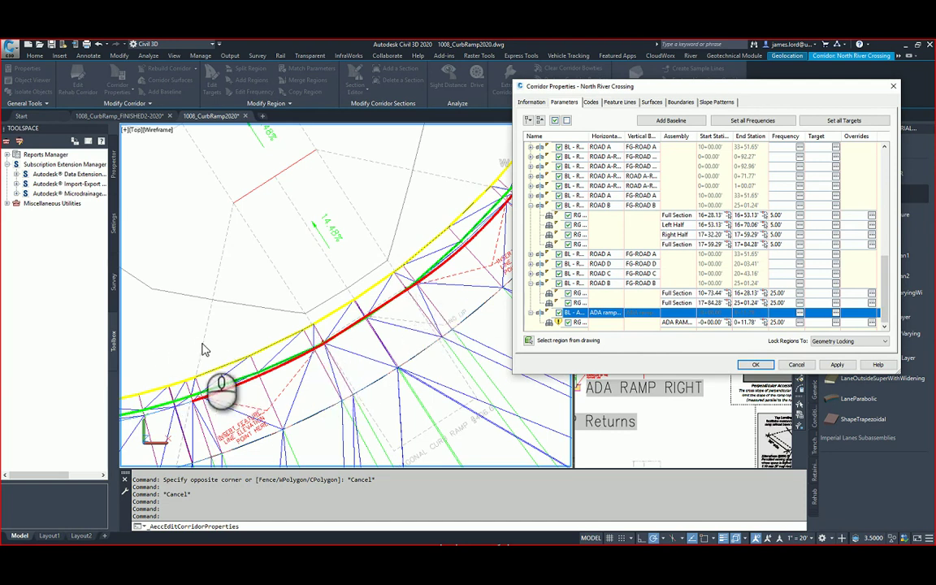
left_click(729, 323)
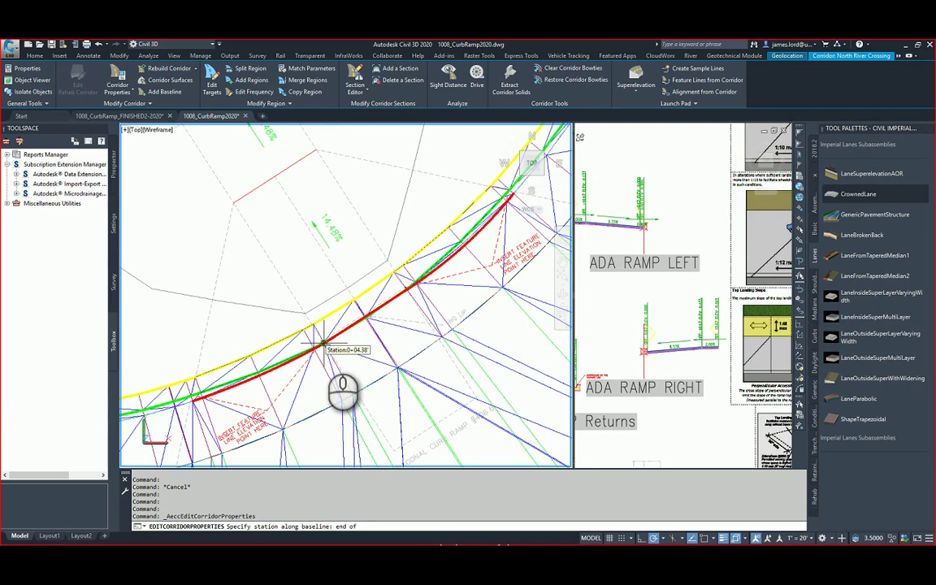
left_click(323, 345)
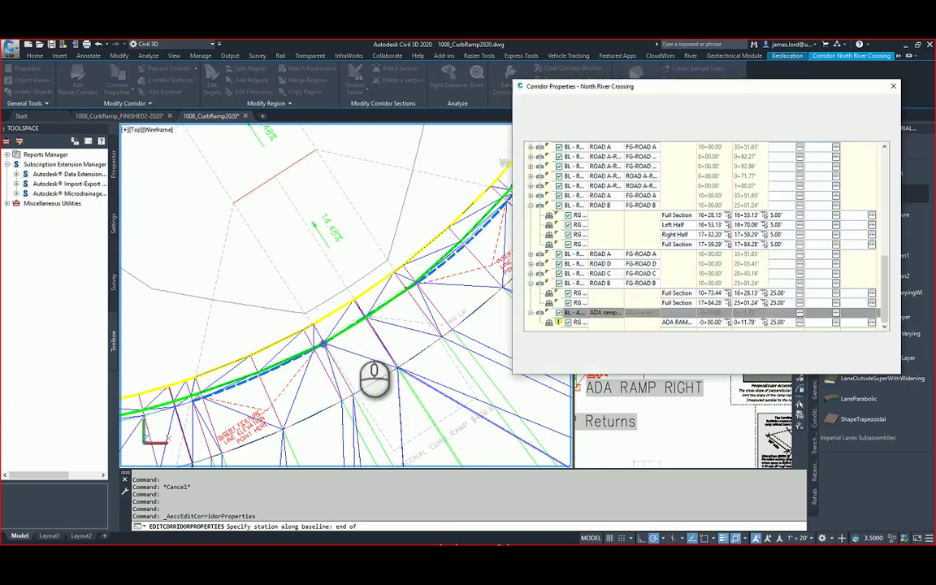
left_click(767, 324)
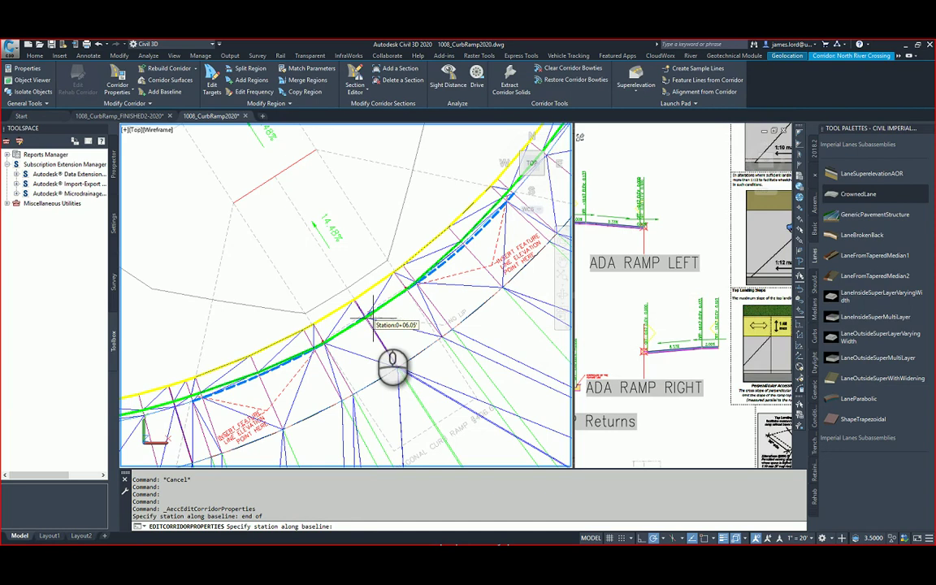
type("end")
key("Return")
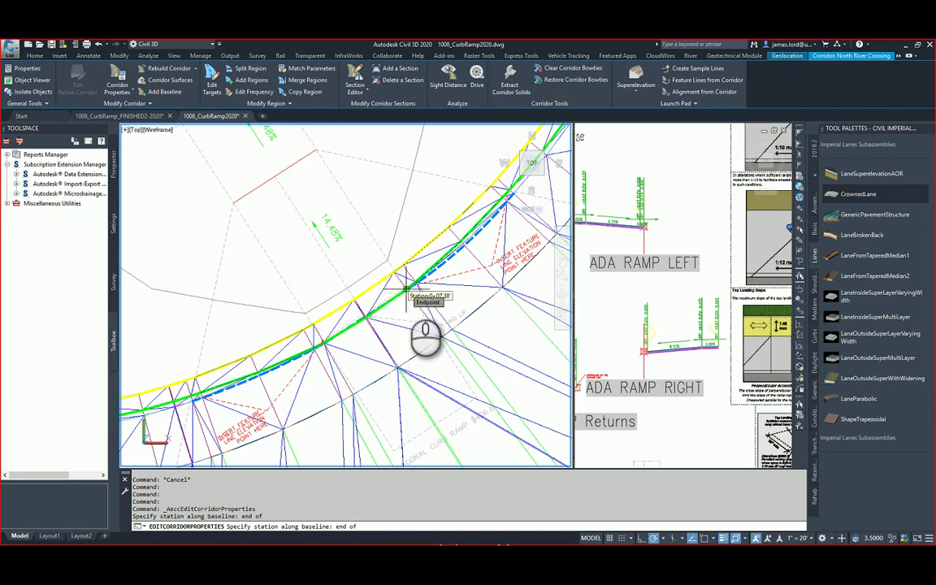
left_click(405, 288)
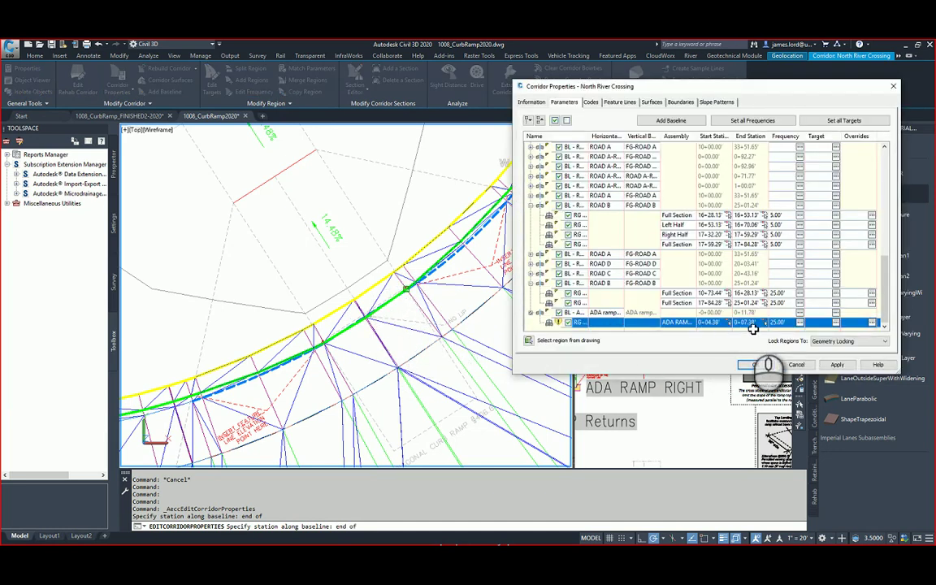
Accept the corridor property changes, rebuild the corridor, and inspect the ramp slopes in plan.
left_click(755, 367)
left_click(437, 274)
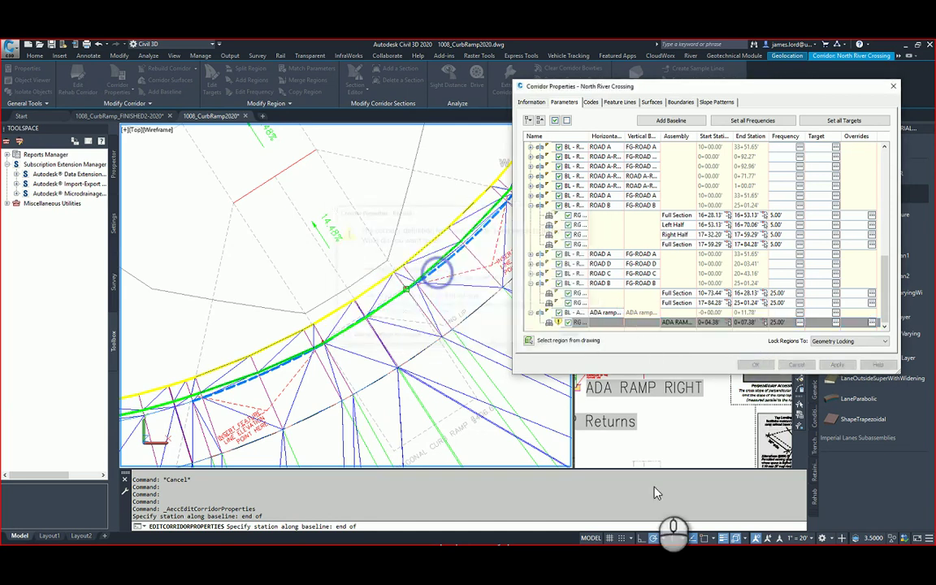
key("Escape")
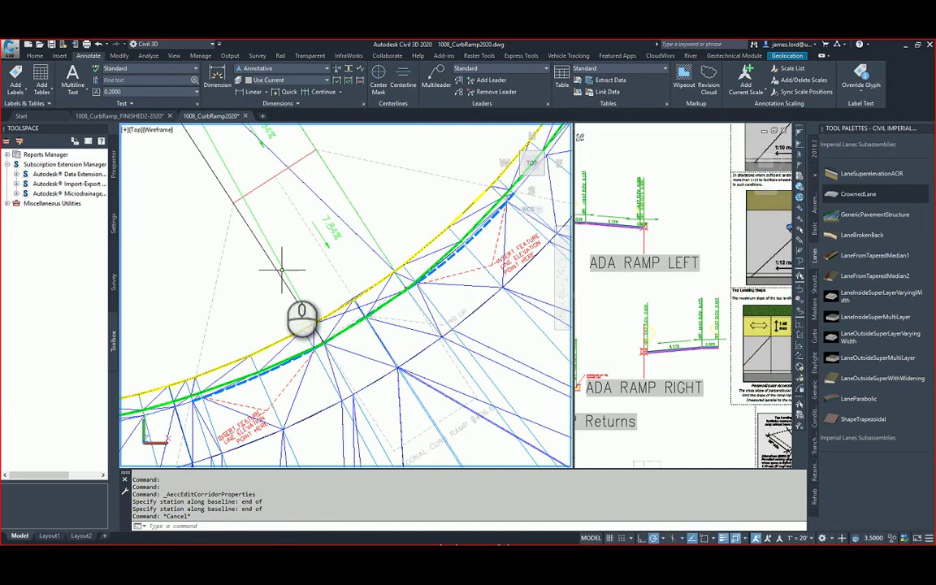
middle_click_drag(273, 185, 325, 276)
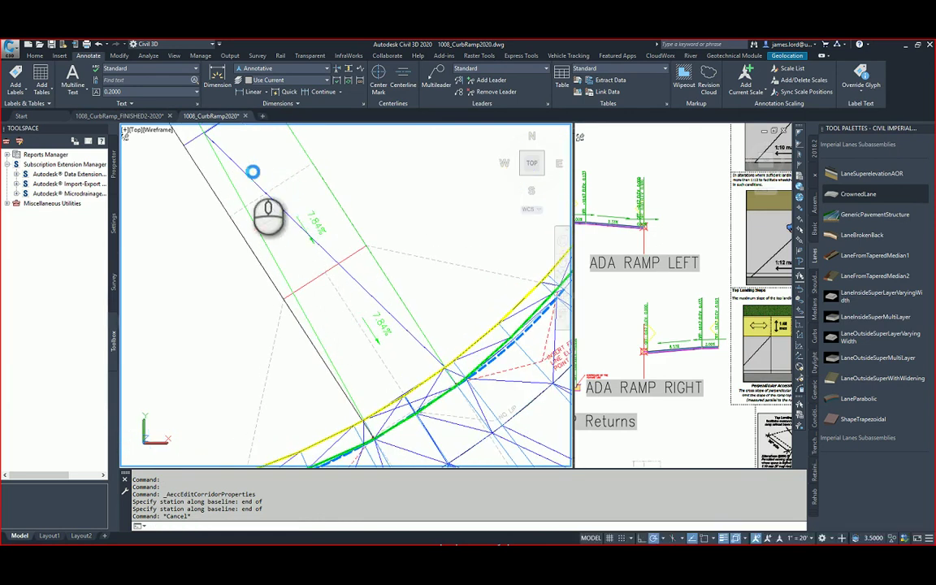
scroll(335, 268, "up", 2)
scroll(317, 221, "down", 1)
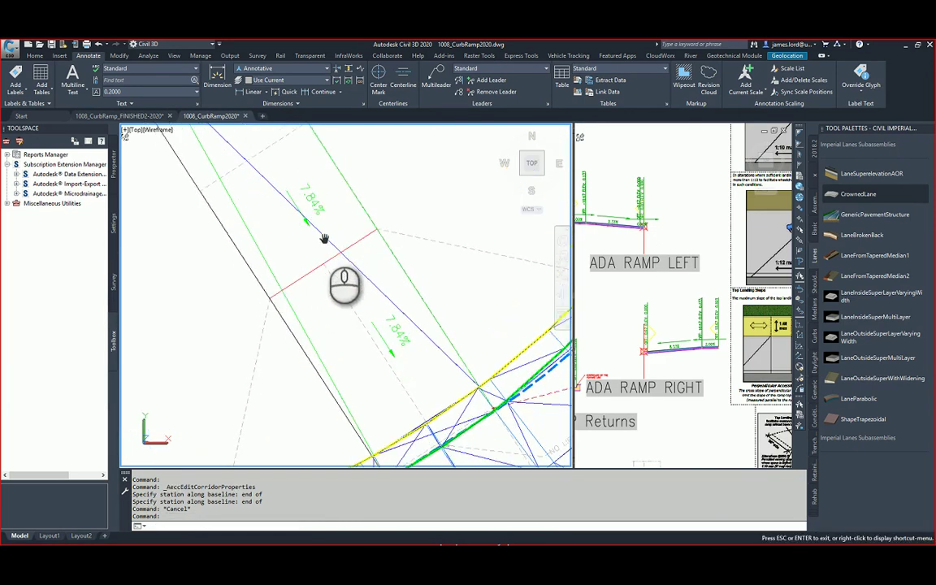
middle_click_drag(293, 277, 293, 277)
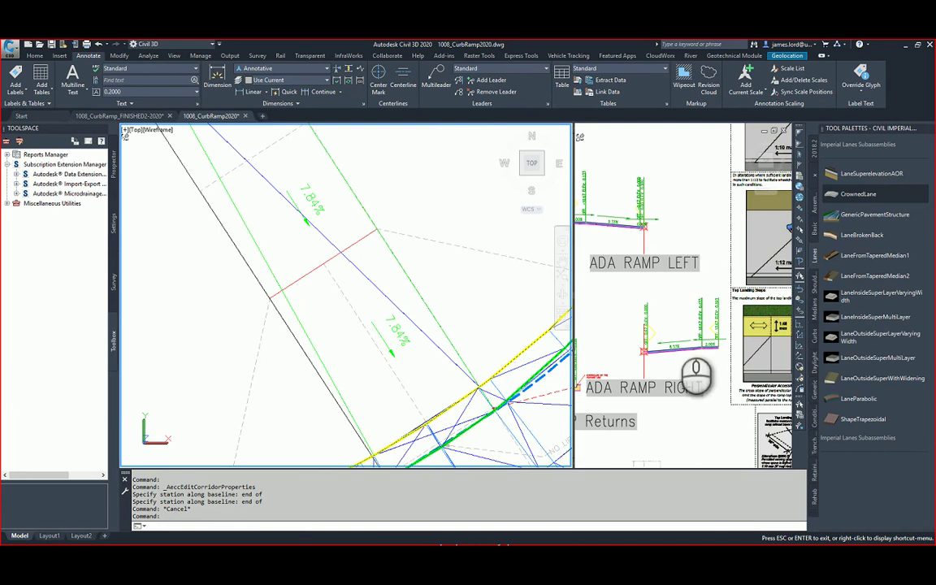
key("Escape")
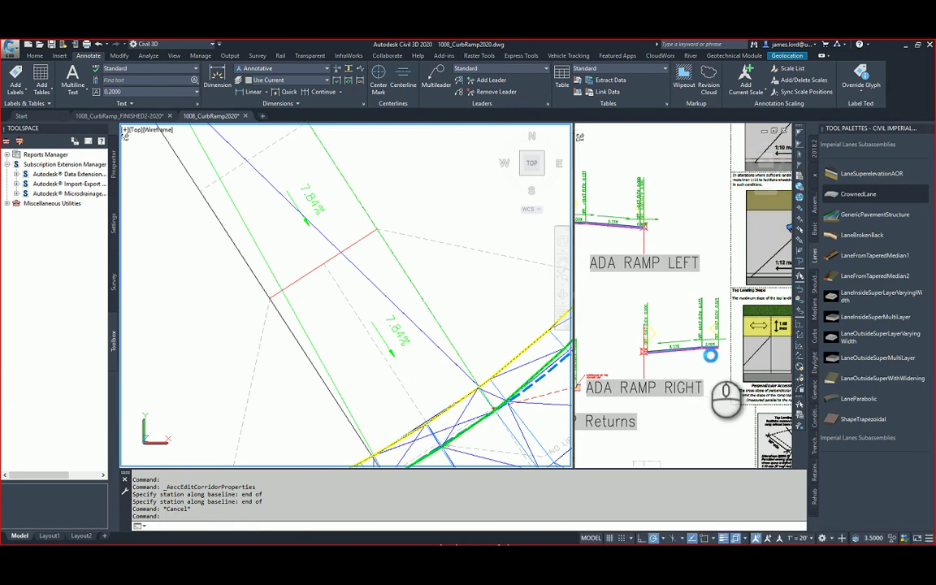
left_click(707, 351)
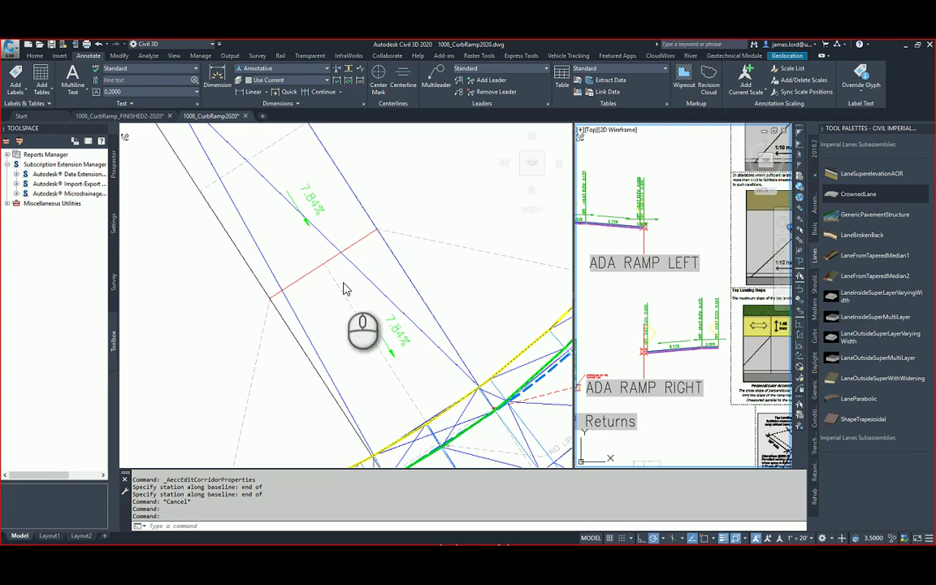
Draw a polyline across the ramp in plan, snapping to both endpoints of the red line between the landing and the ramp.
left_click(308, 305)
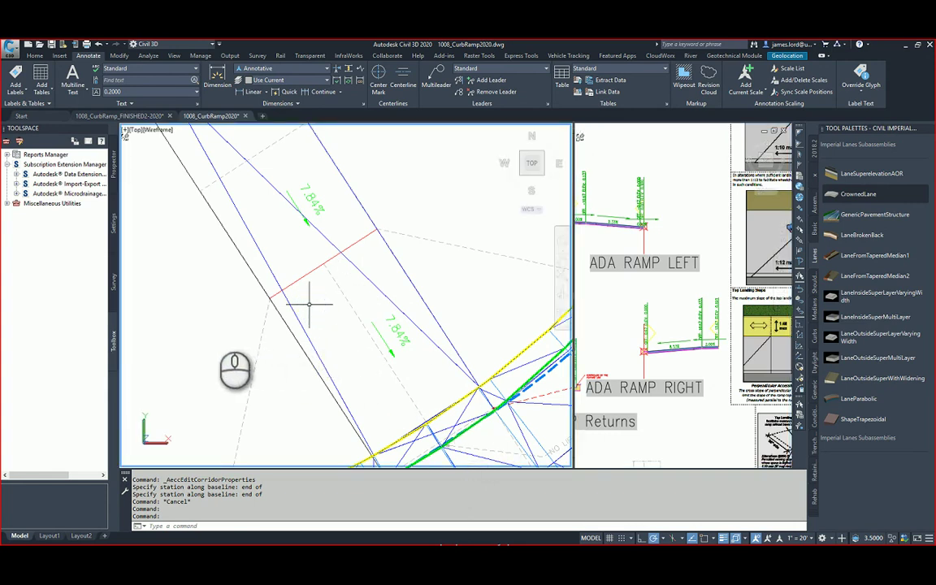
type("pl")
key("Return")
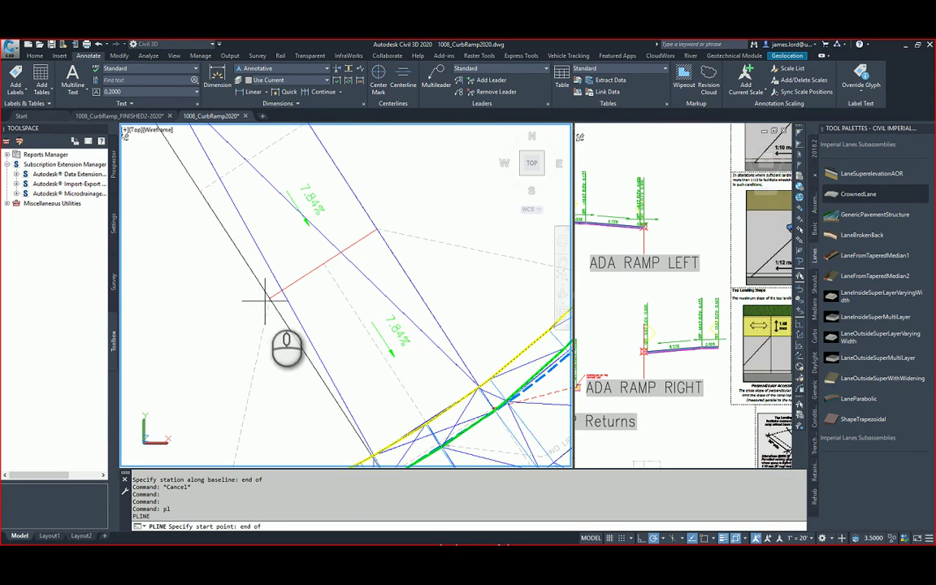
left_click(268, 298)
type("e")
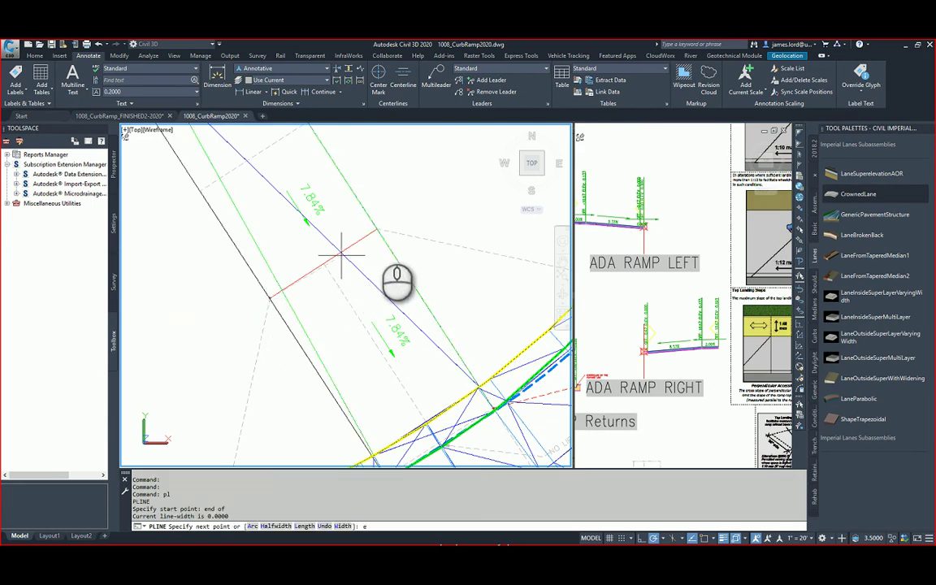
left_click(381, 226)
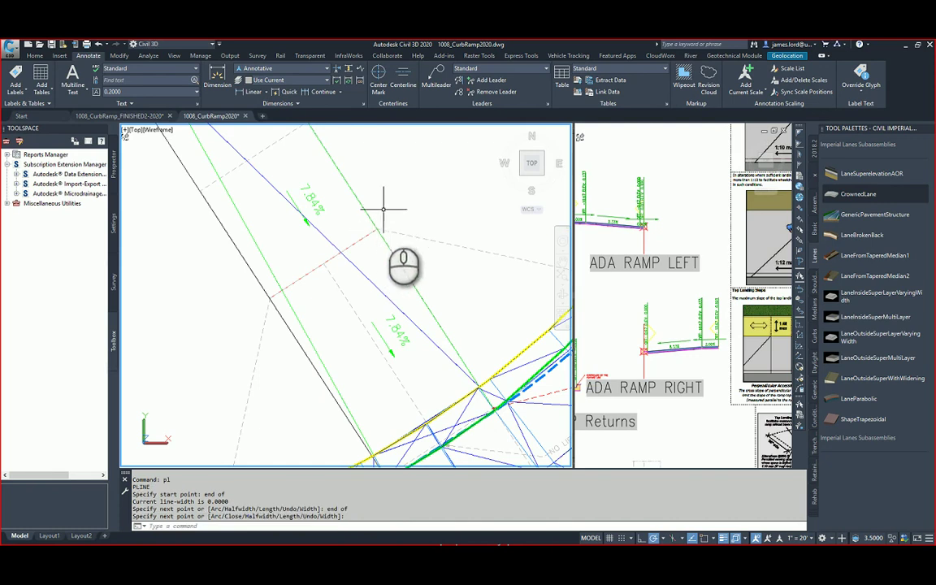
key("Escape")
Edit the targets of the corridor's ADA RAMP LEFT region, setting the ADA RAMP subassembly's width target to the polyline drawn across the ramp.
left_click(357, 199)
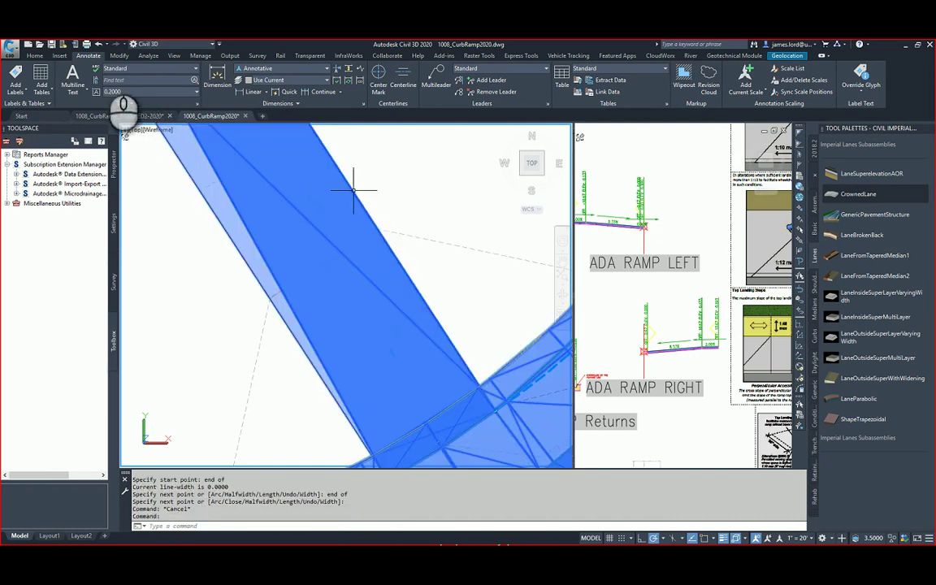
left_click(210, 88)
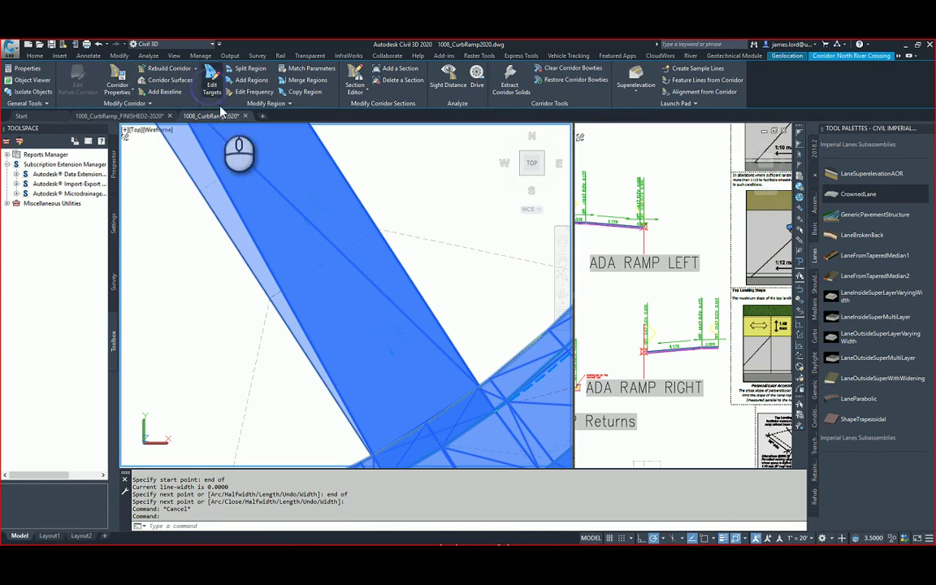
left_click(339, 268)
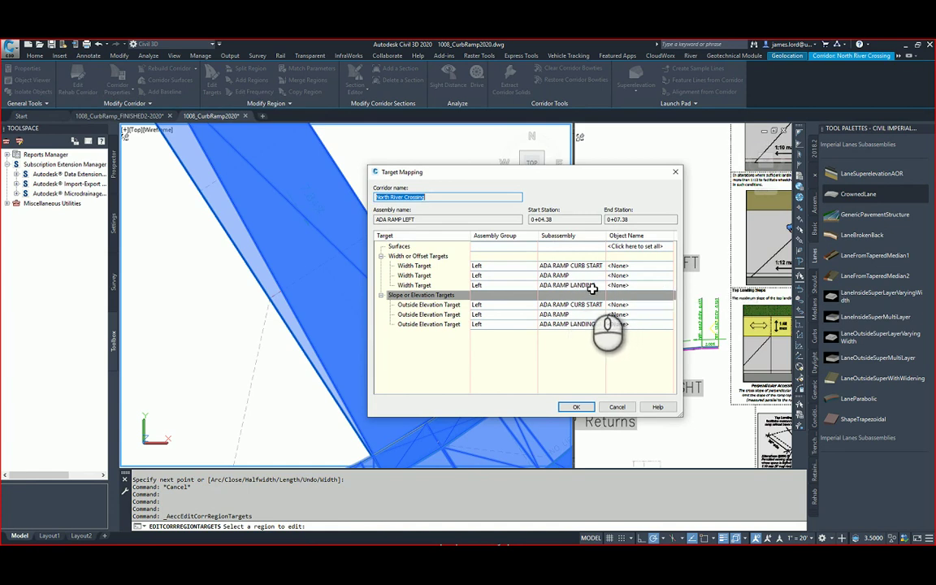
left_click(637, 277)
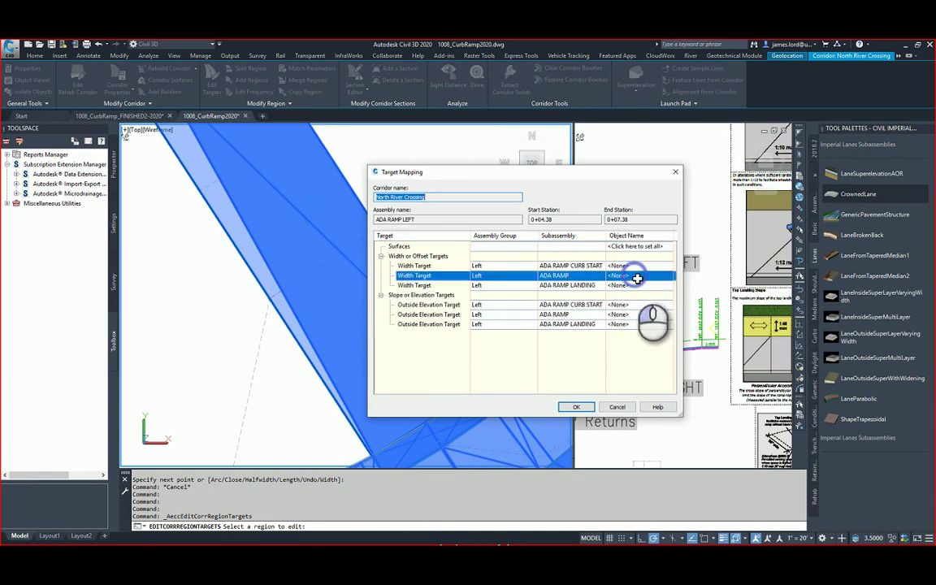
left_click(638, 277)
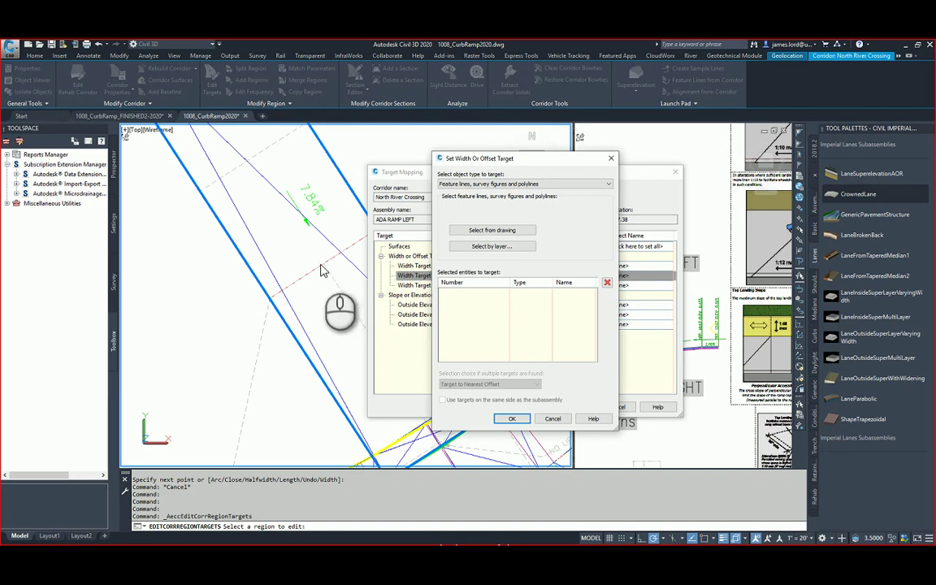
left_click(492, 230)
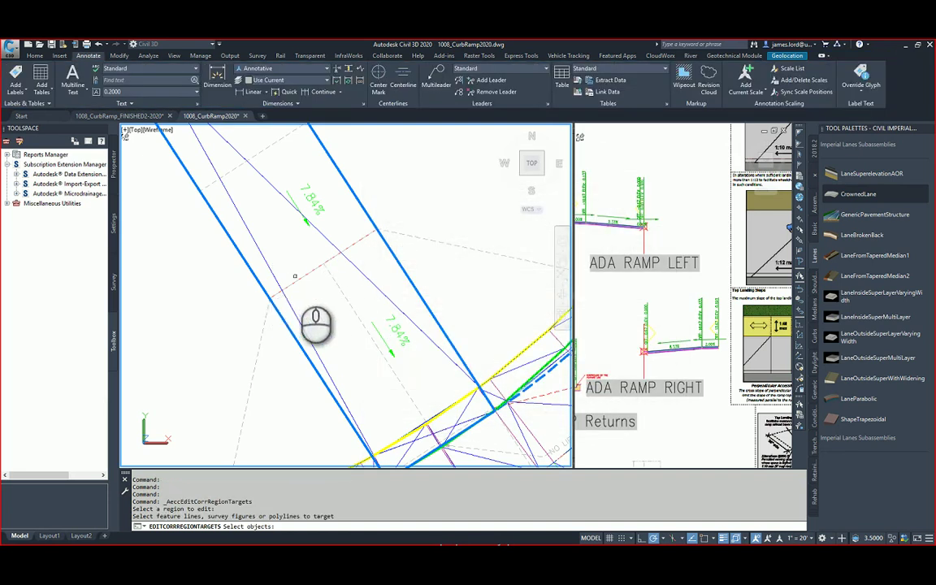
left_click(300, 277)
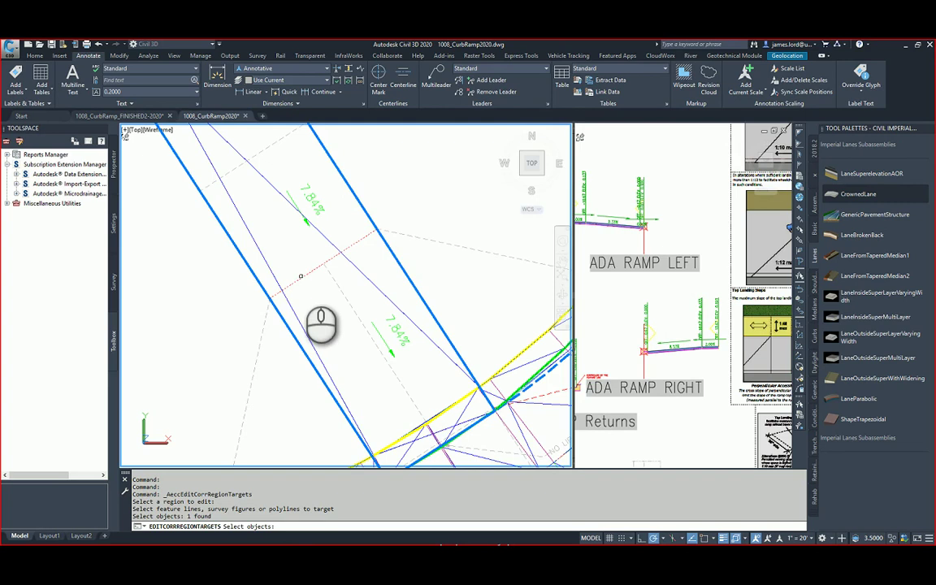
key("Return")
left_click(510, 418)
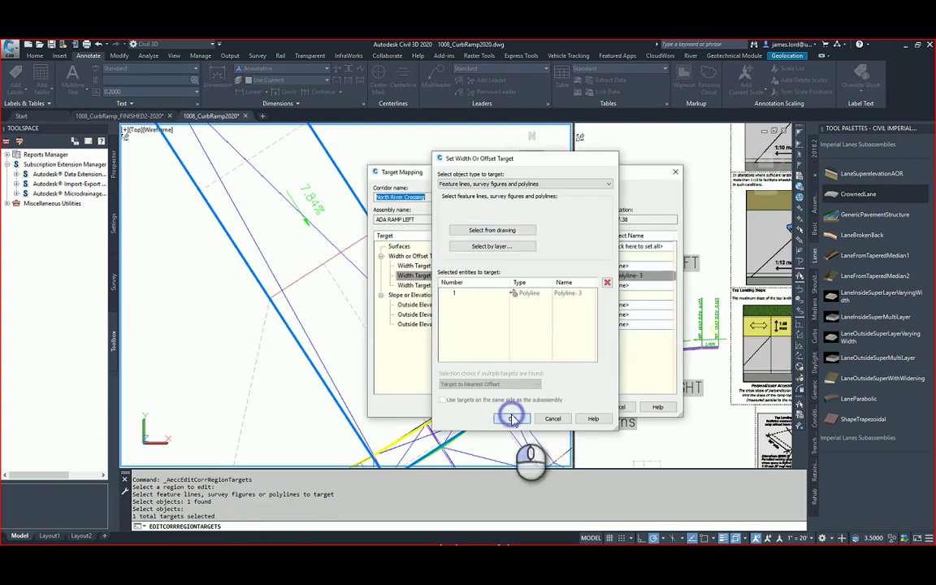
left_click(578, 407)
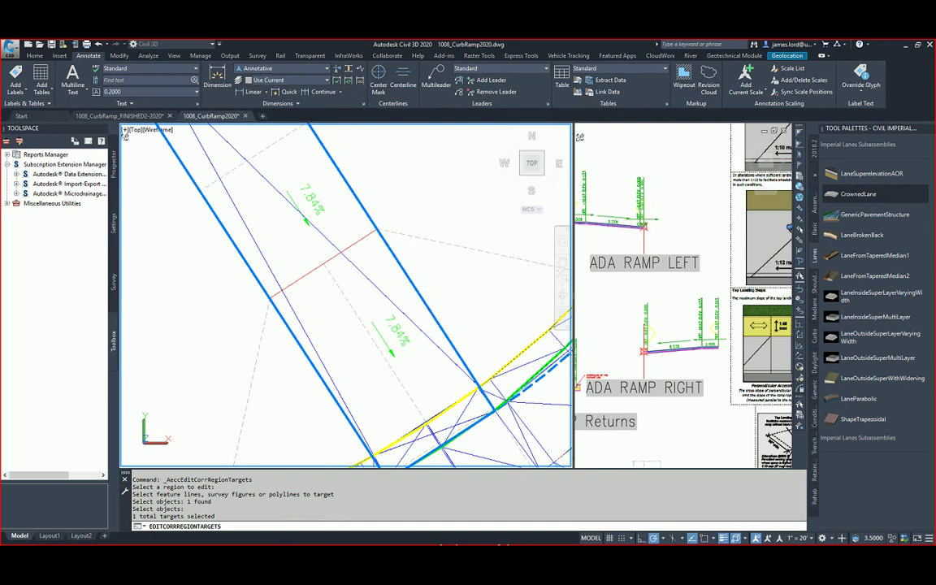
key("Escape")
key("Escape")
key("Escape")
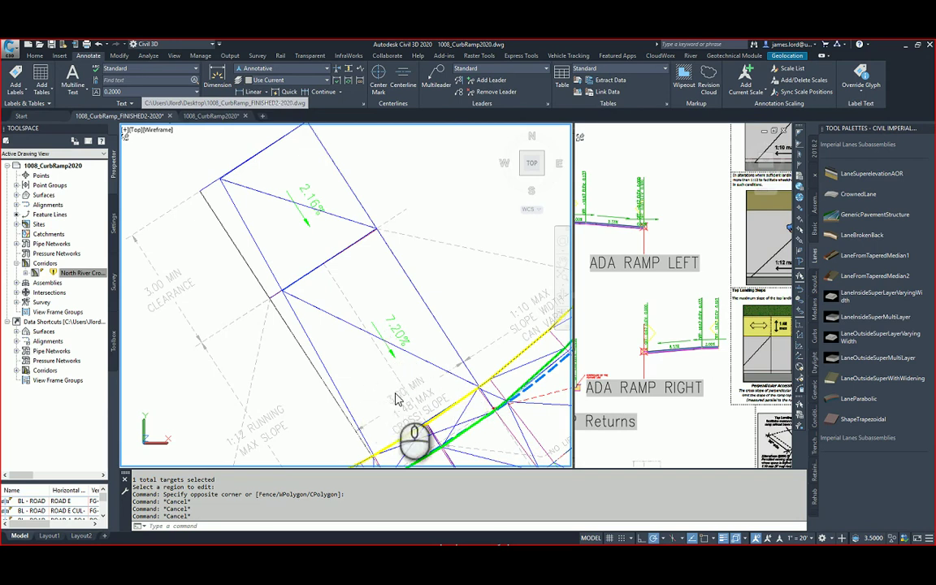
Switch to the 1008_CurbRamp_FINISHED2-2020 drawing and inspect the finished curb ramp in the 3D view.
key("ctrl+Tab")
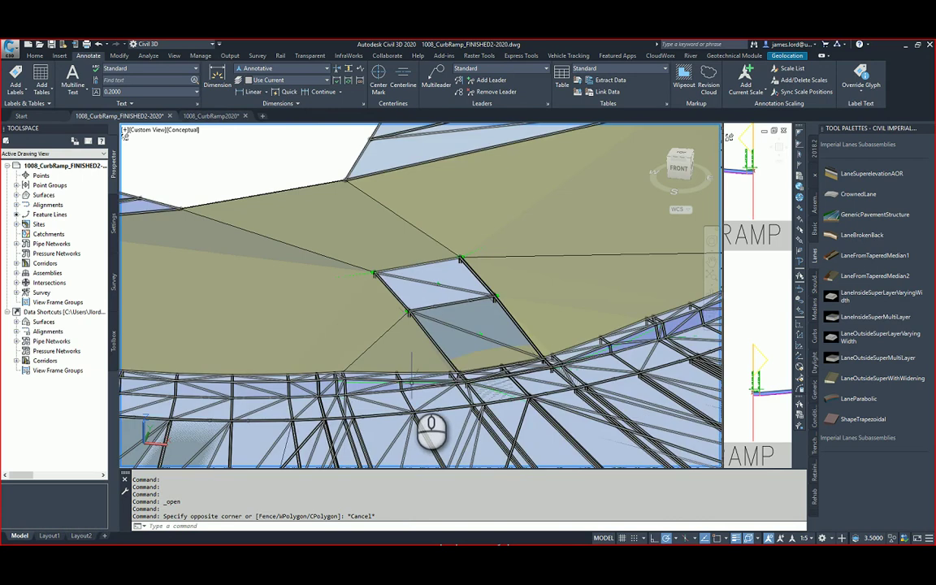
left_click(412, 383)
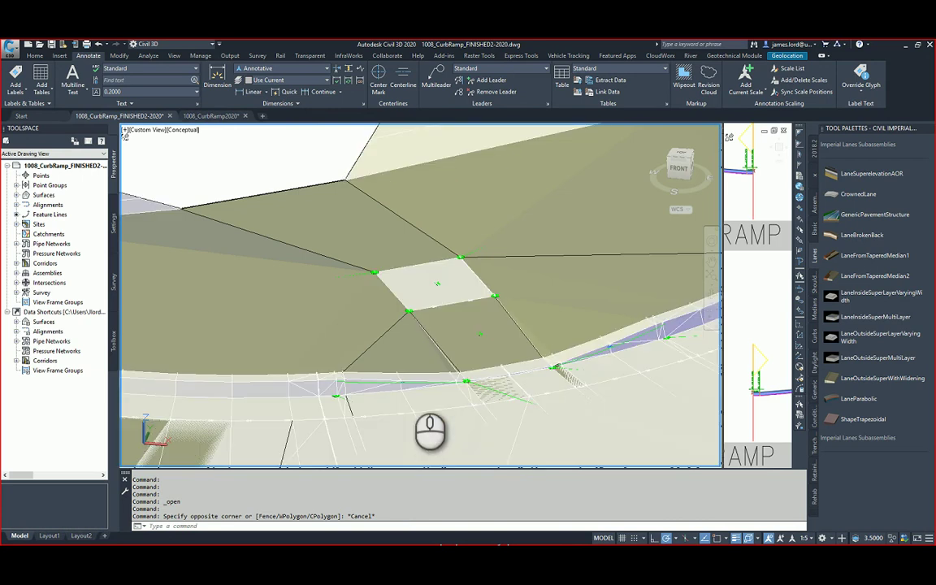
left_click(333, 382)
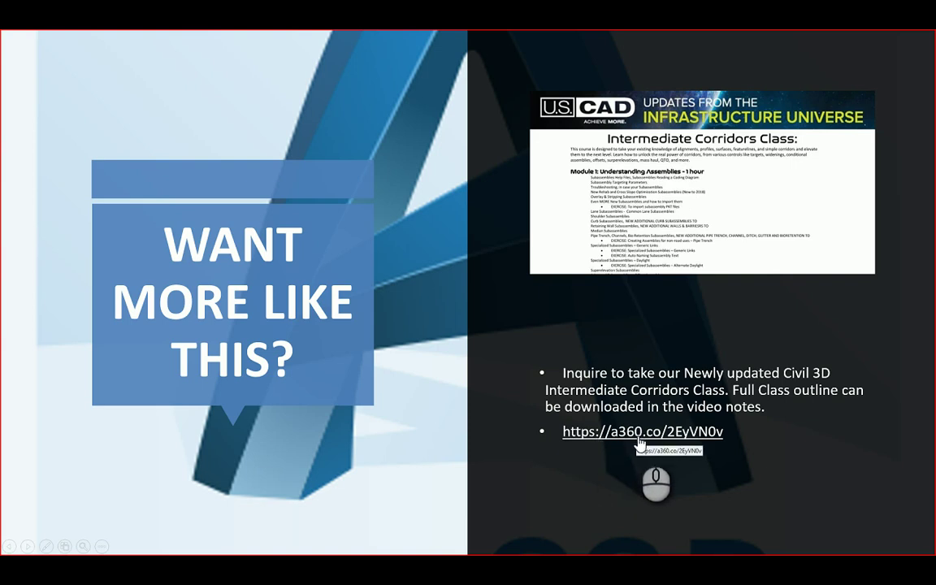
key("Right")
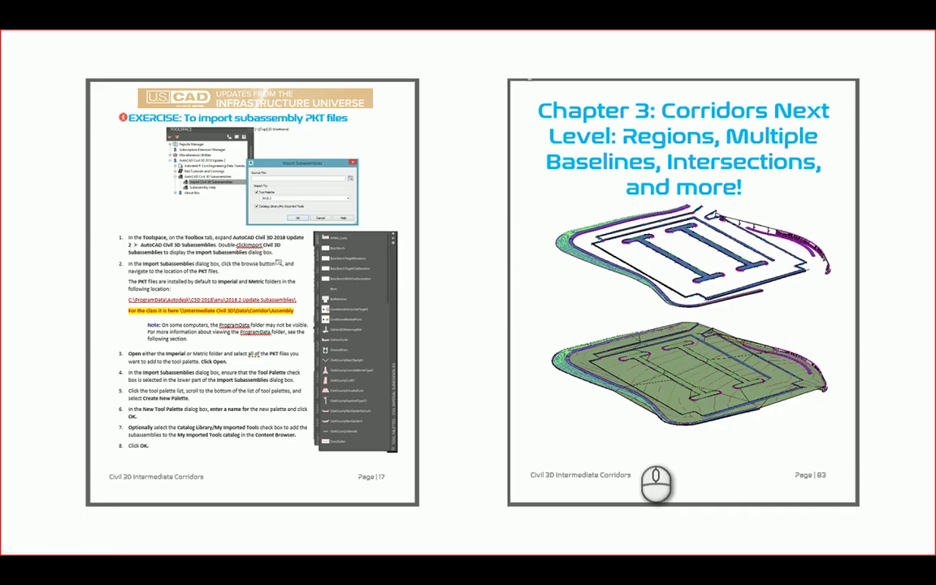